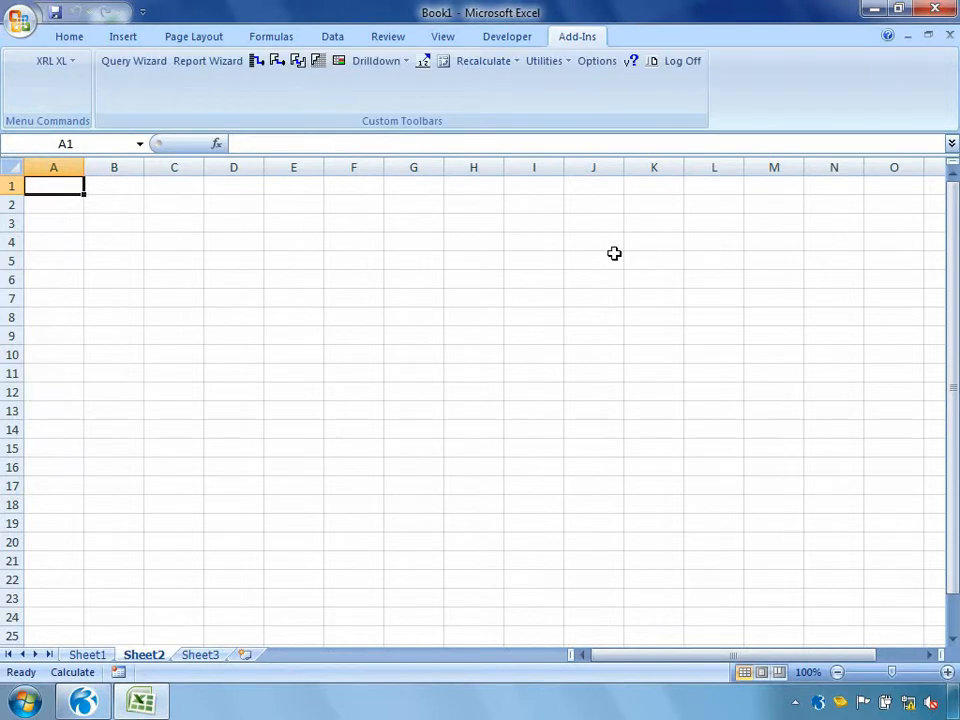
left_click(71, 62)
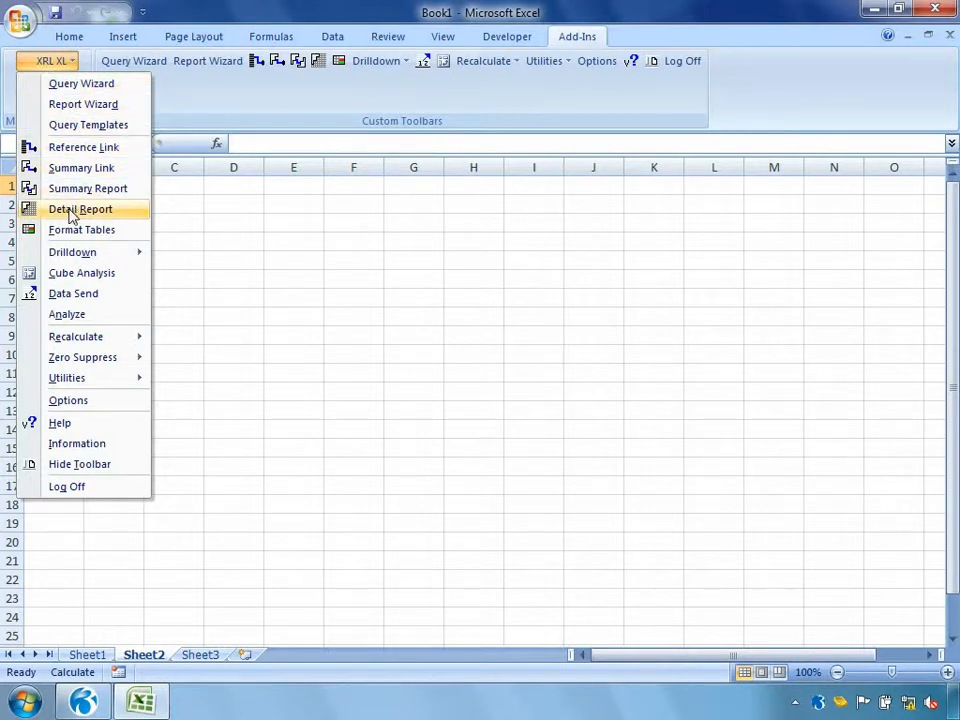
mouse_move(72, 340)
left_click(176, 225)
Enter the first customer's account code in cell C3 of Sheet2
left_click(176, 222)
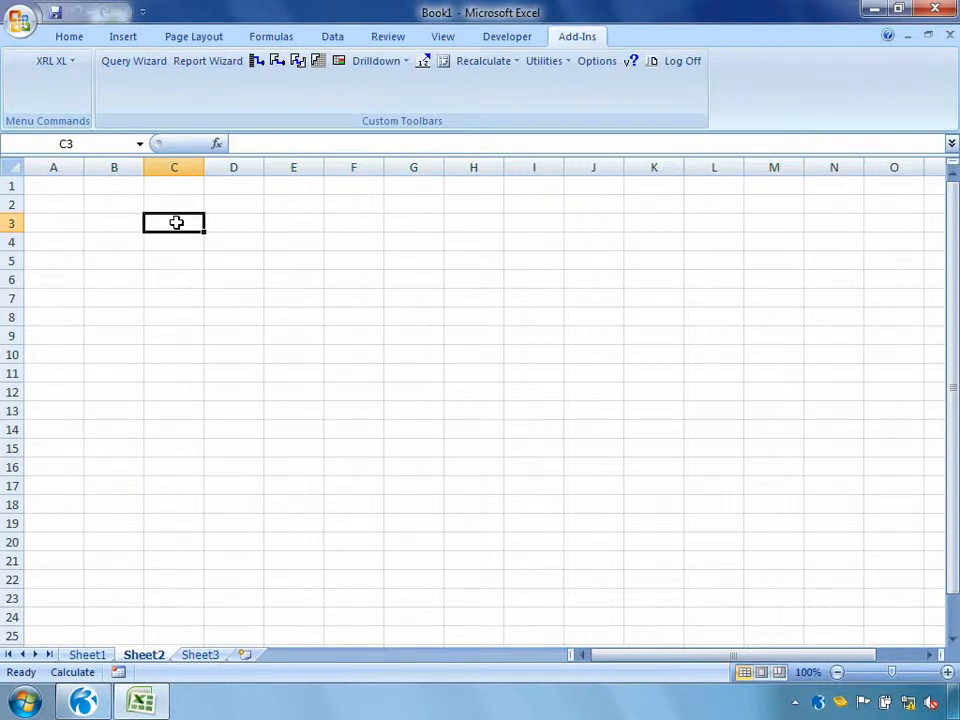
type("ADA0001")
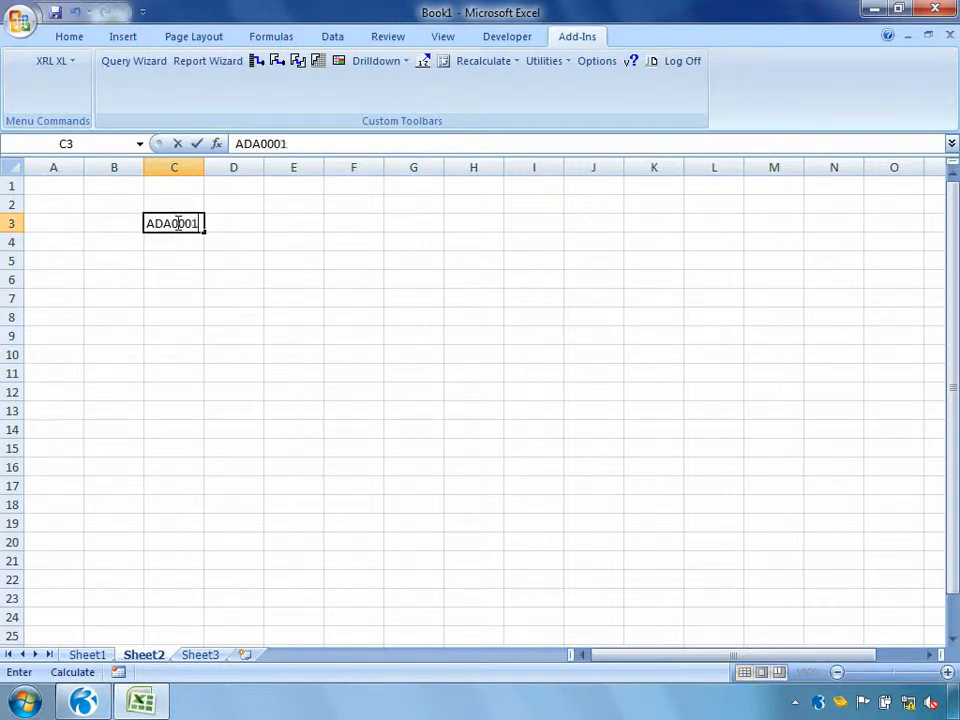
key("Return")
Start a Reference Link at cell C5 and set its table to SN / Accounts (SL) from the Sales group
left_click(166, 261)
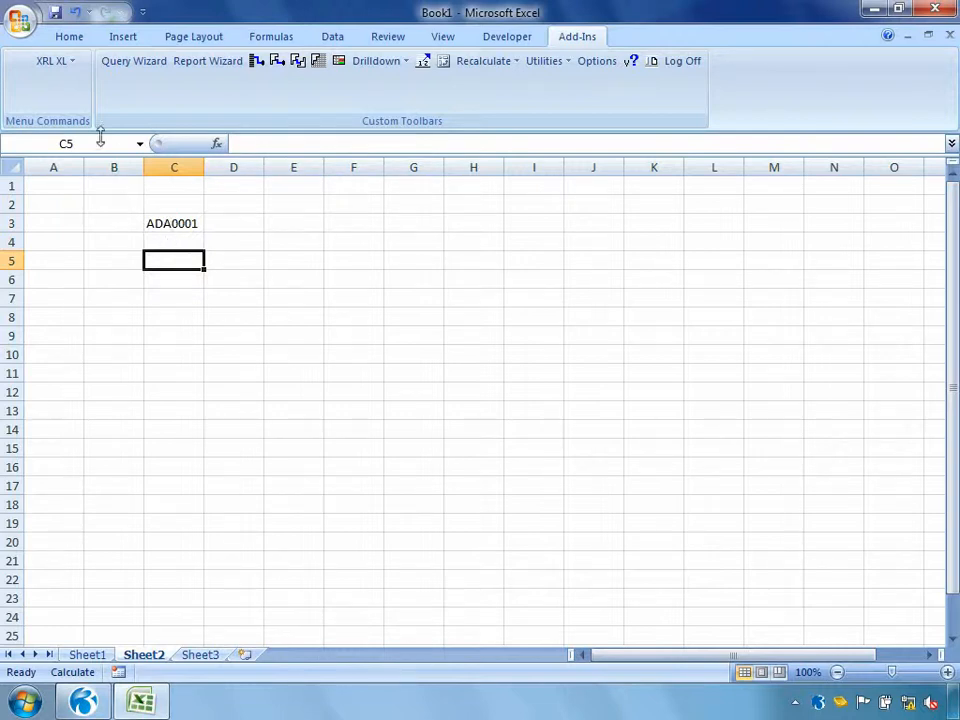
left_click(56, 62)
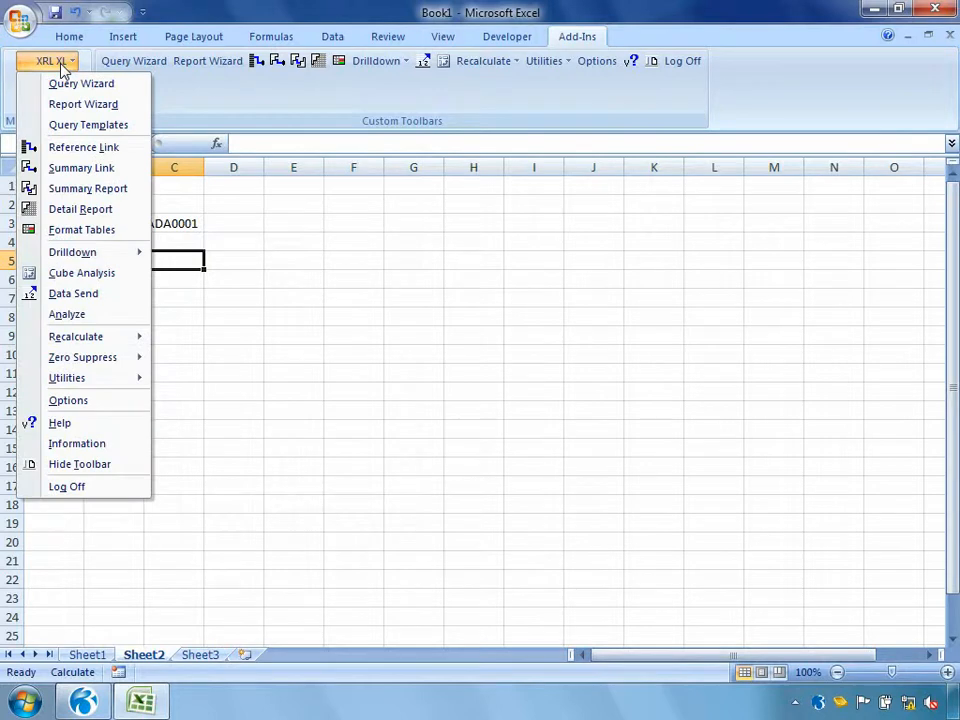
left_click(66, 148)
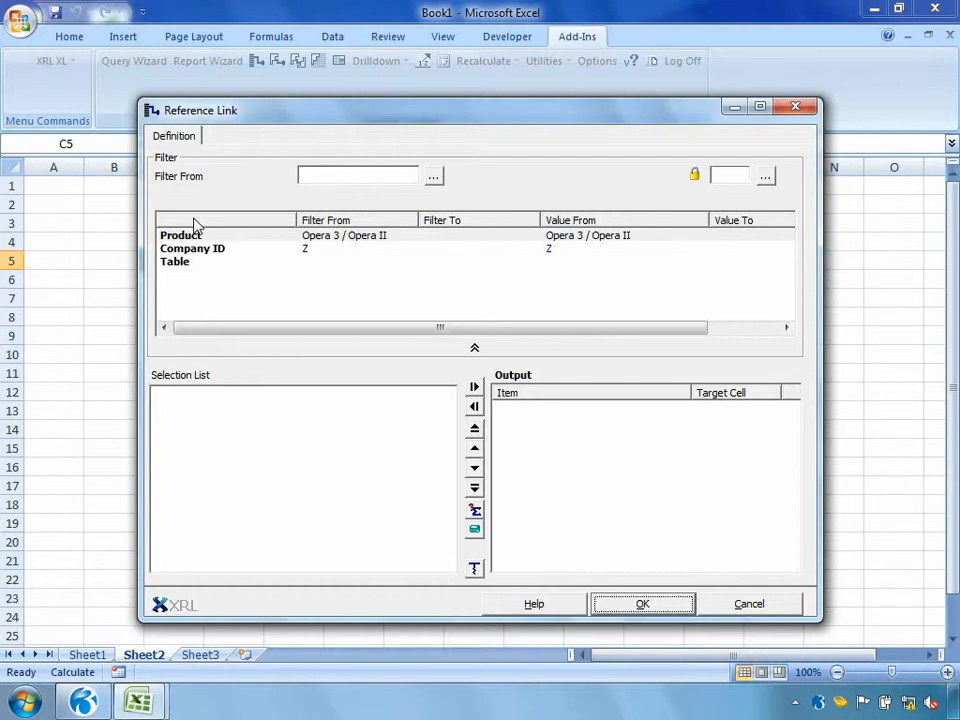
left_click(173, 241)
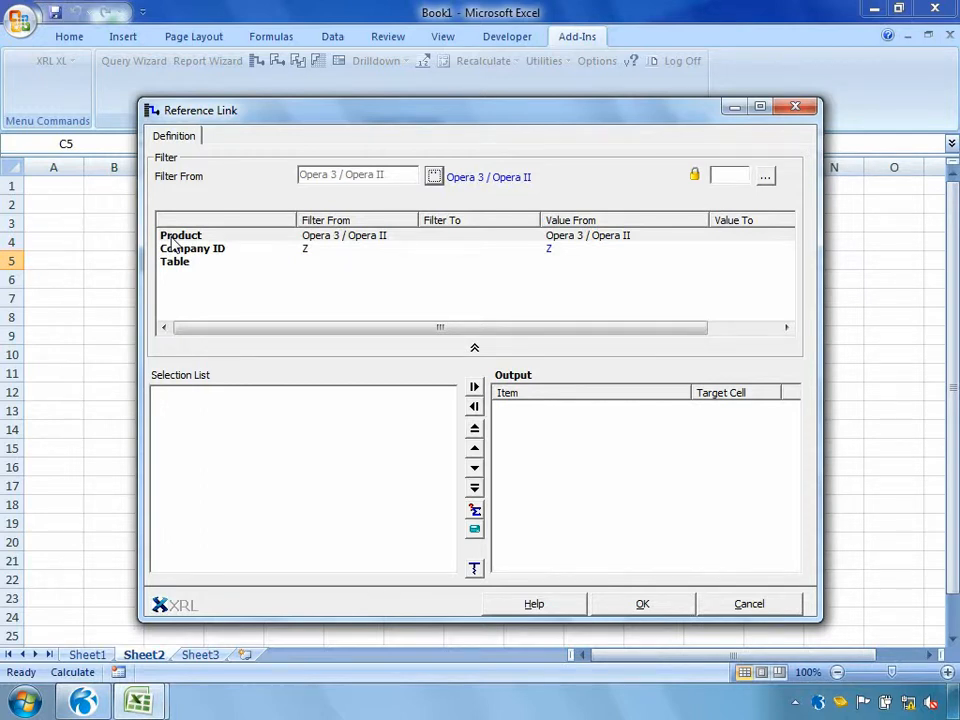
left_click(167, 250)
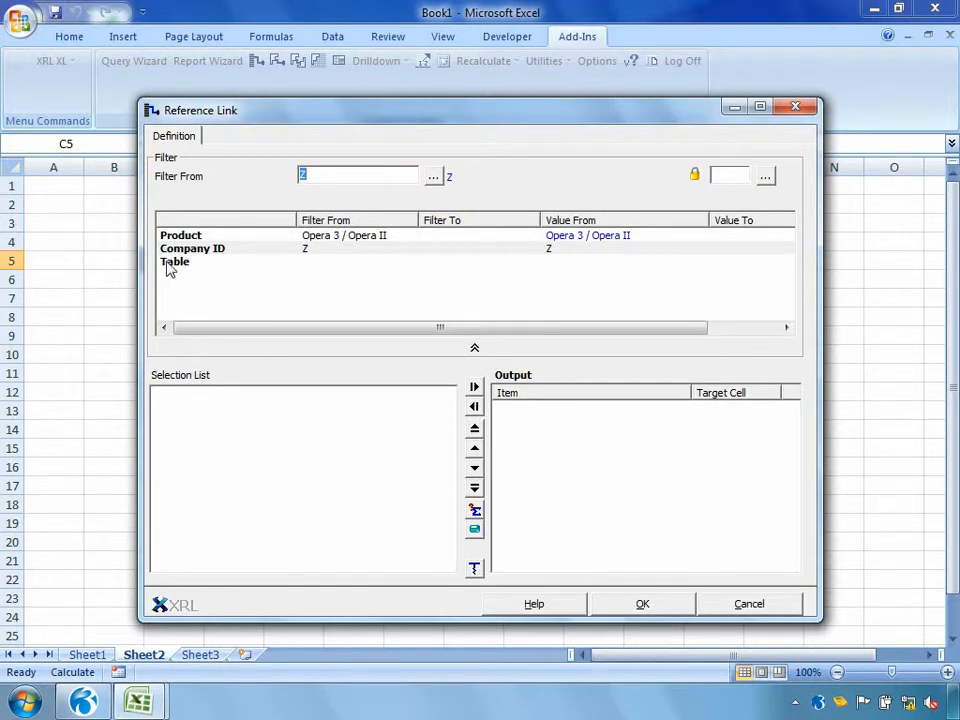
double_click(166, 261)
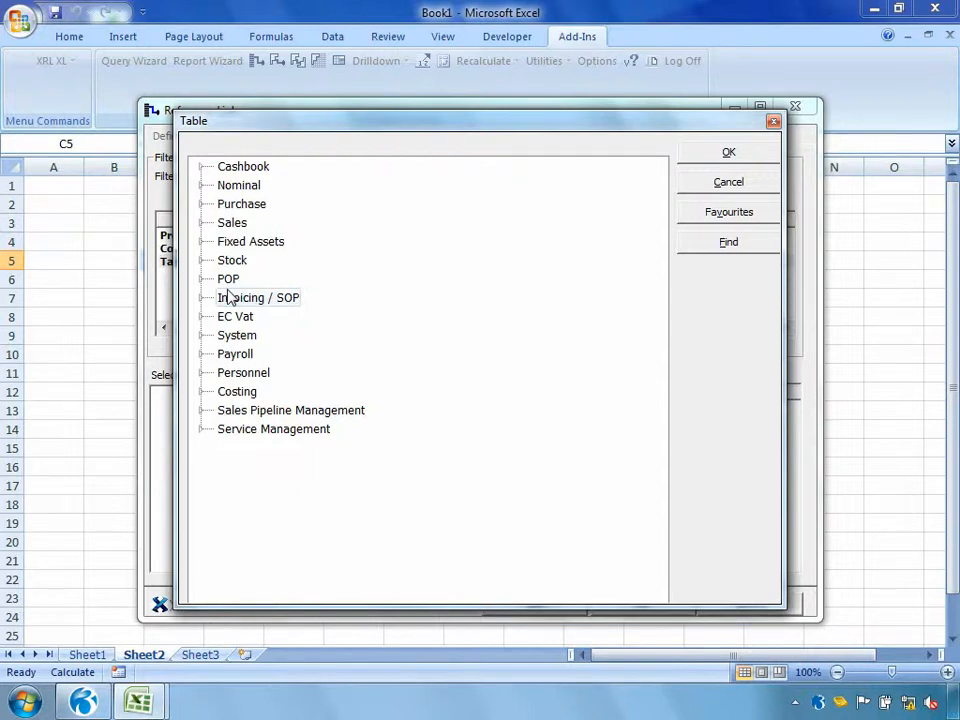
left_click(203, 223)
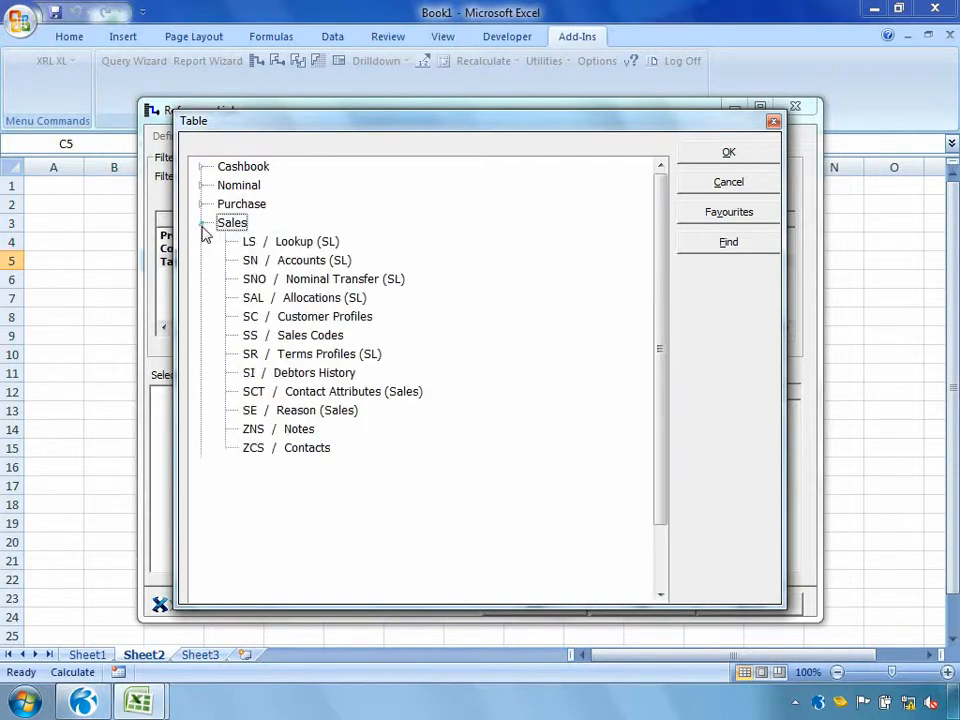
double_click(279, 259)
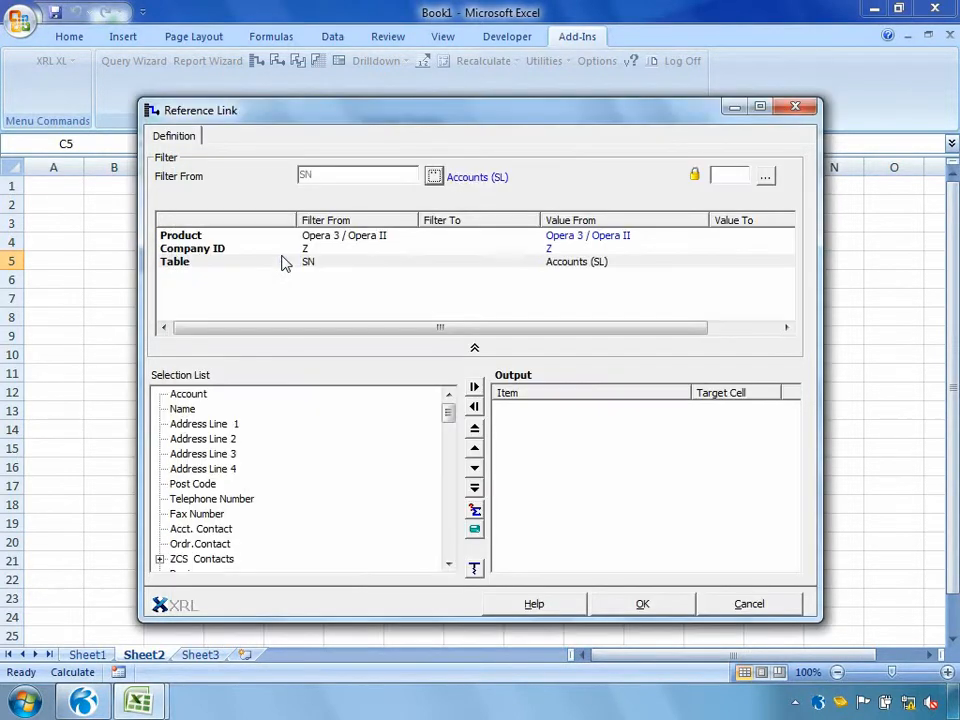
Add Name, Address Line 1, Address Line 2, Address Line 3, Post Code, Telephone Number and Acct. Contact to the link's output
mouse_move(447, 411)
left_mouse_down()
mouse_move(448, 481)
mouse_move(450, 415)
left_mouse_up()
double_click(183, 410)
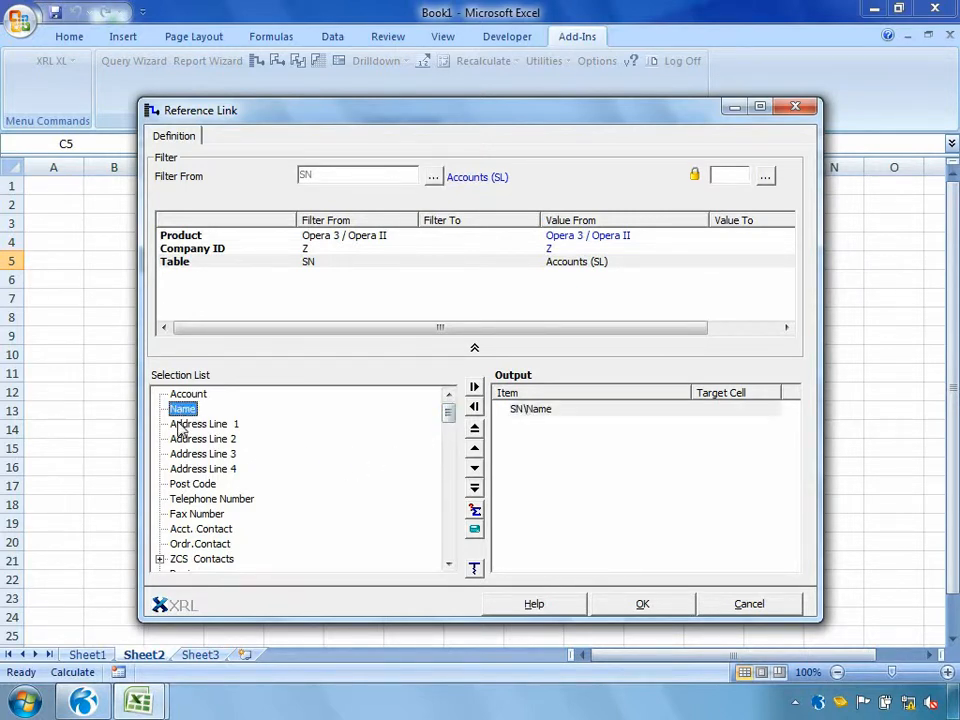
double_click(182, 425)
double_click(182, 440)
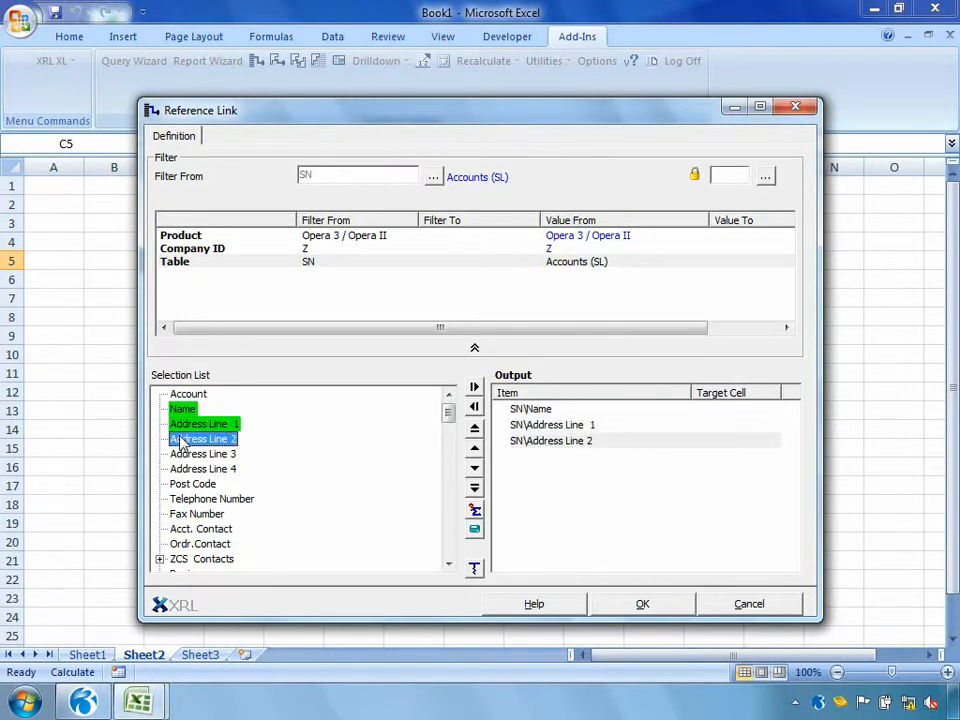
left_click_drag(186, 456, 534, 497)
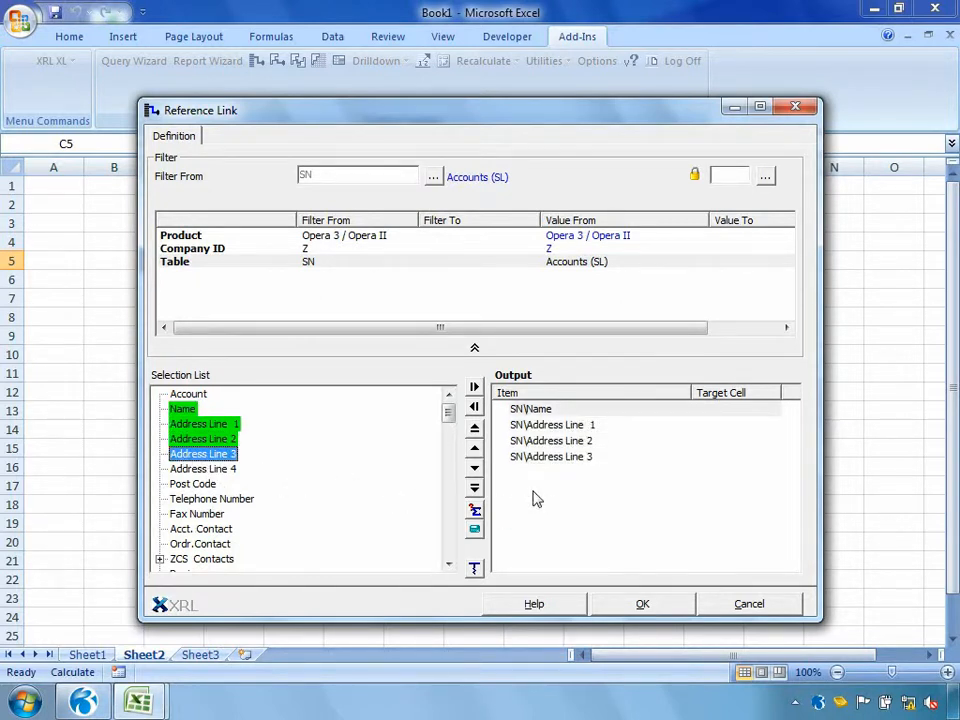
double_click(196, 486)
double_click(189, 498)
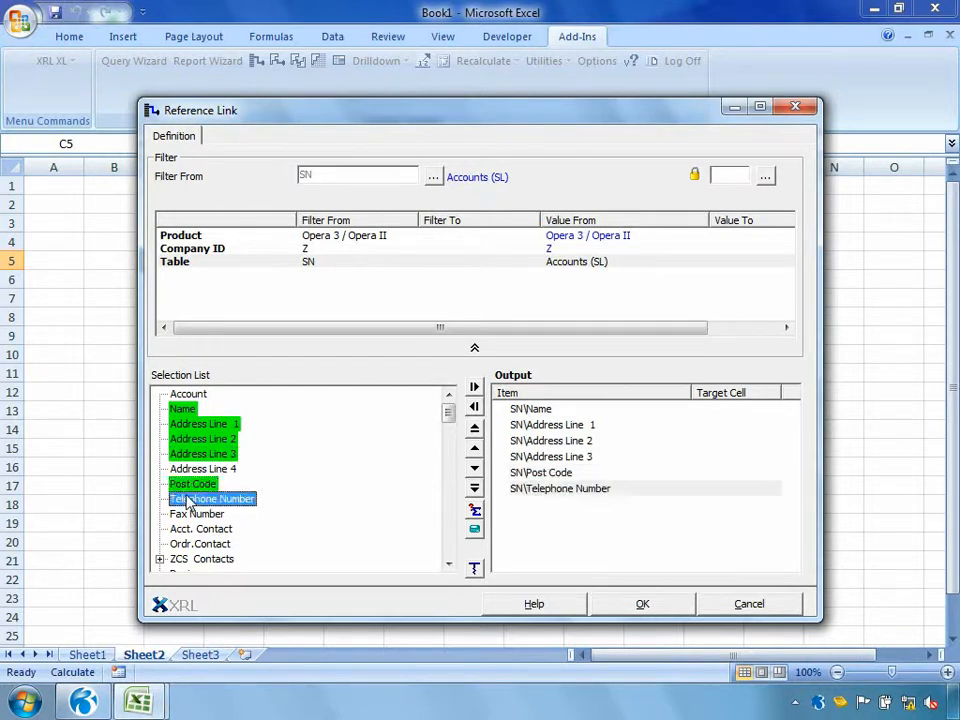
double_click(193, 530)
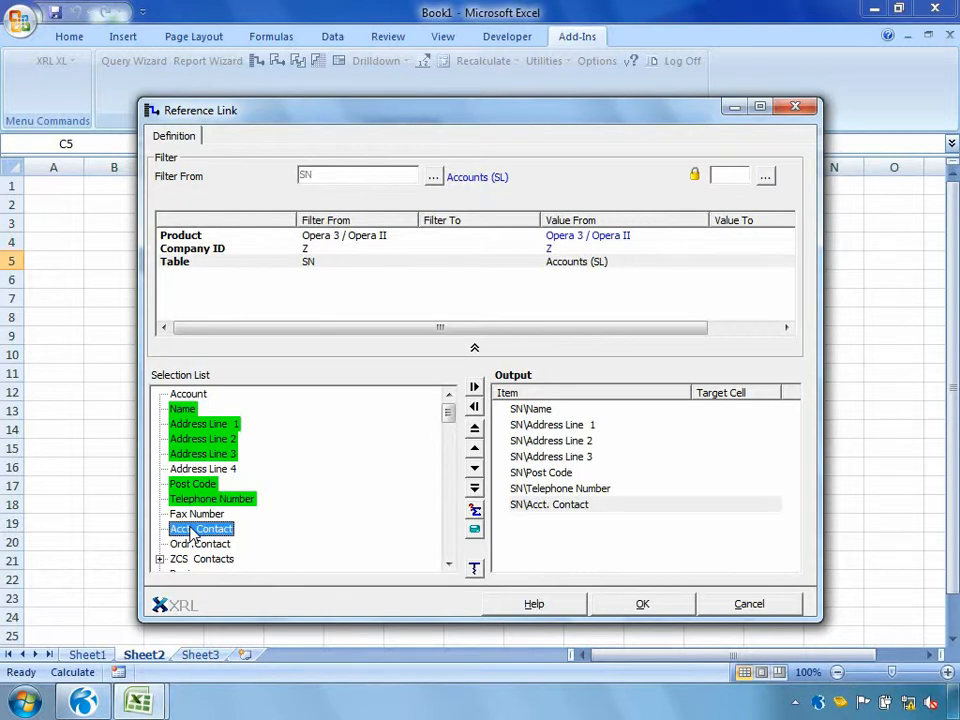
Add Account as a filter for the Reference Link and point it to cell C3
left_click_drag(185, 396, 283, 303)
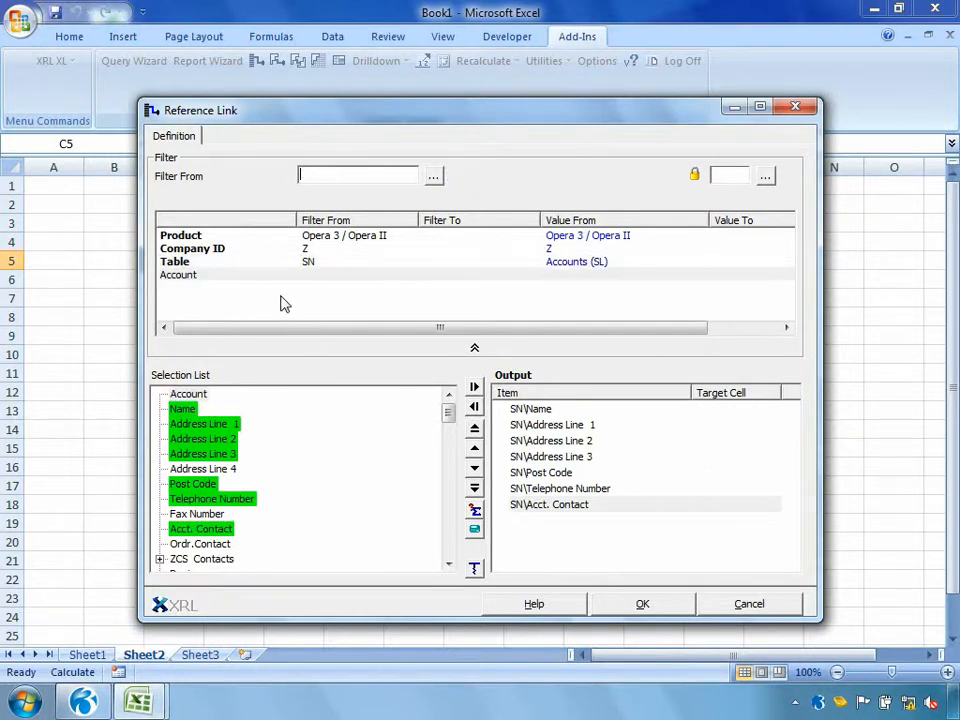
left_click_drag(298, 113, 504, 115)
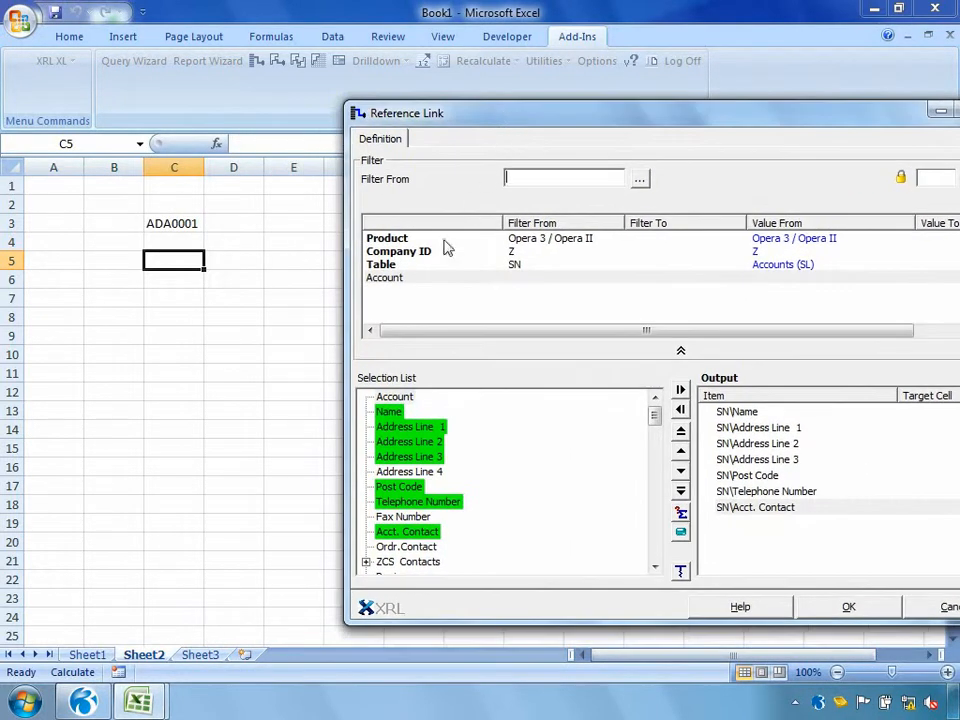
left_click(180, 223)
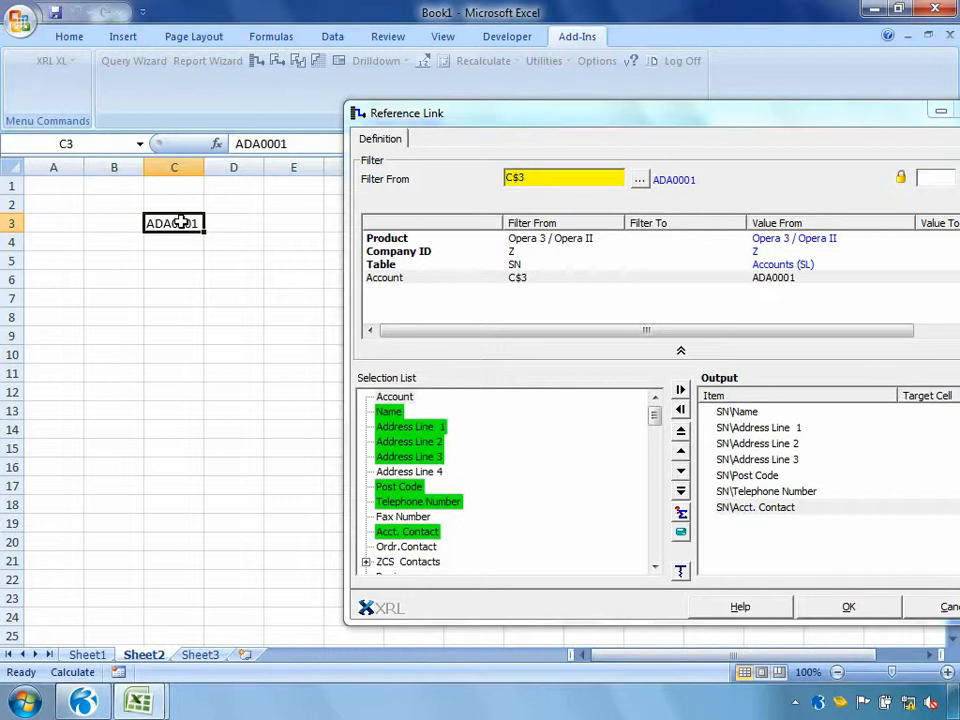
Assign target cells C5 to Name, C6 to Address Line 1, C7 to Address Line 2 and C8 to Address Line 3
left_click(724, 415)
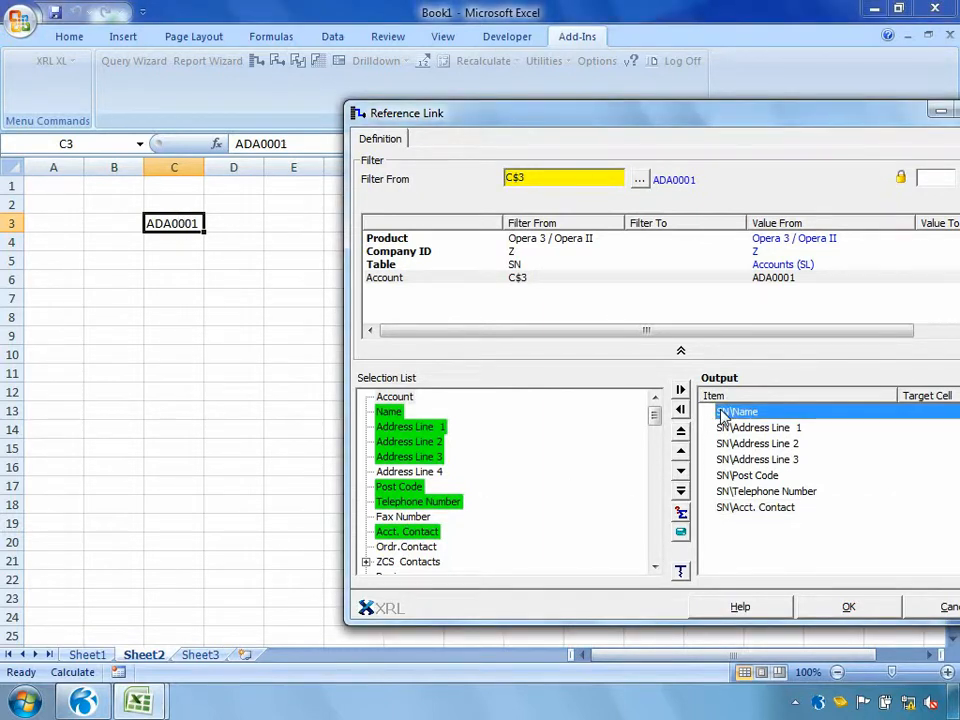
left_click(176, 261)
left_click(783, 429)
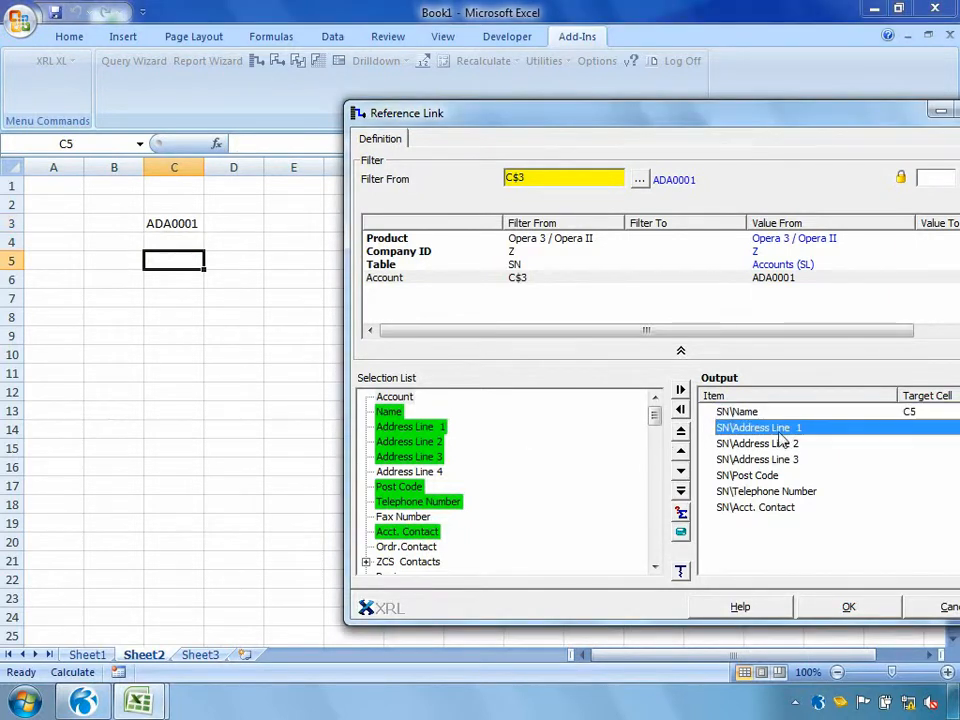
left_click(165, 278)
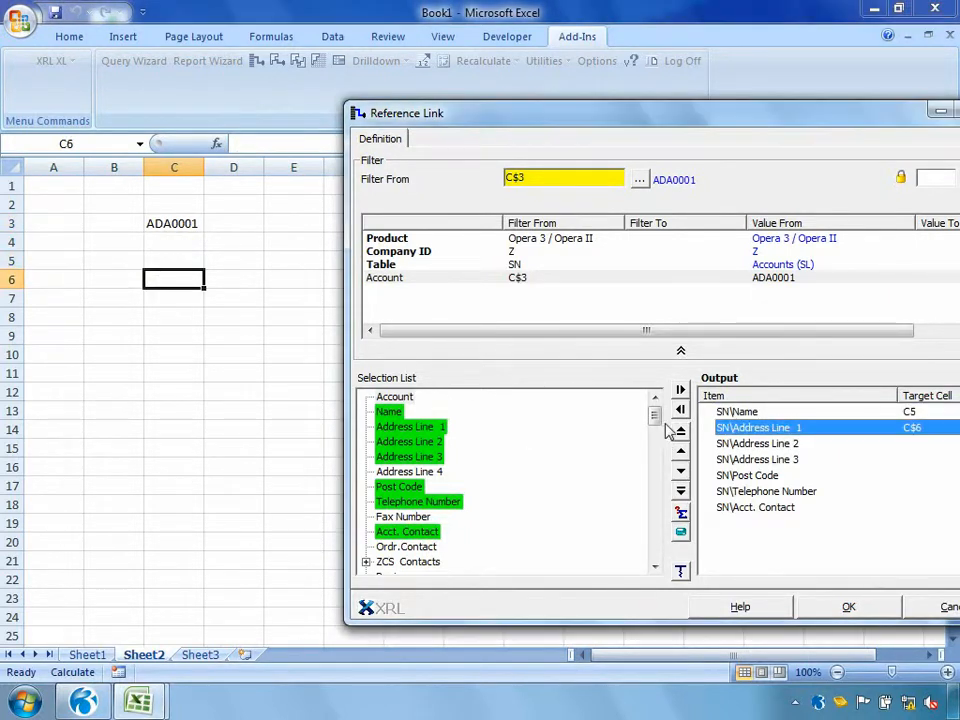
left_click(731, 449)
left_click(197, 300)
left_click(741, 460)
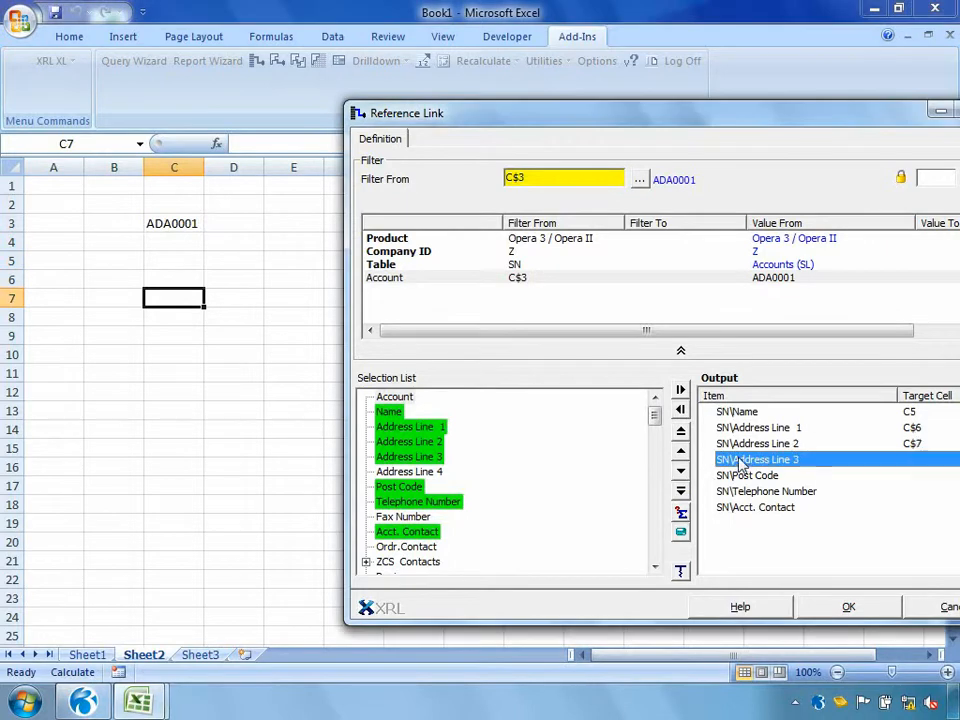
left_click(193, 317)
Assign target cells C9 to Post Code, C11 to Telephone Number and C12 to Acct. Contact, and create the Reference Link
left_click(740, 476)
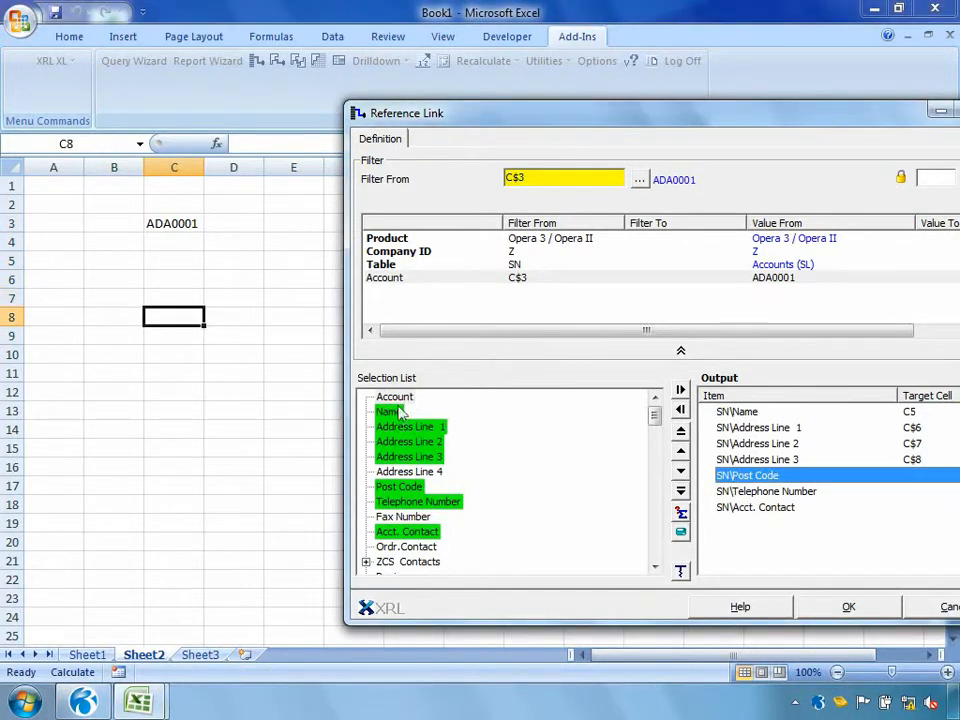
left_click(189, 336)
left_click(756, 492)
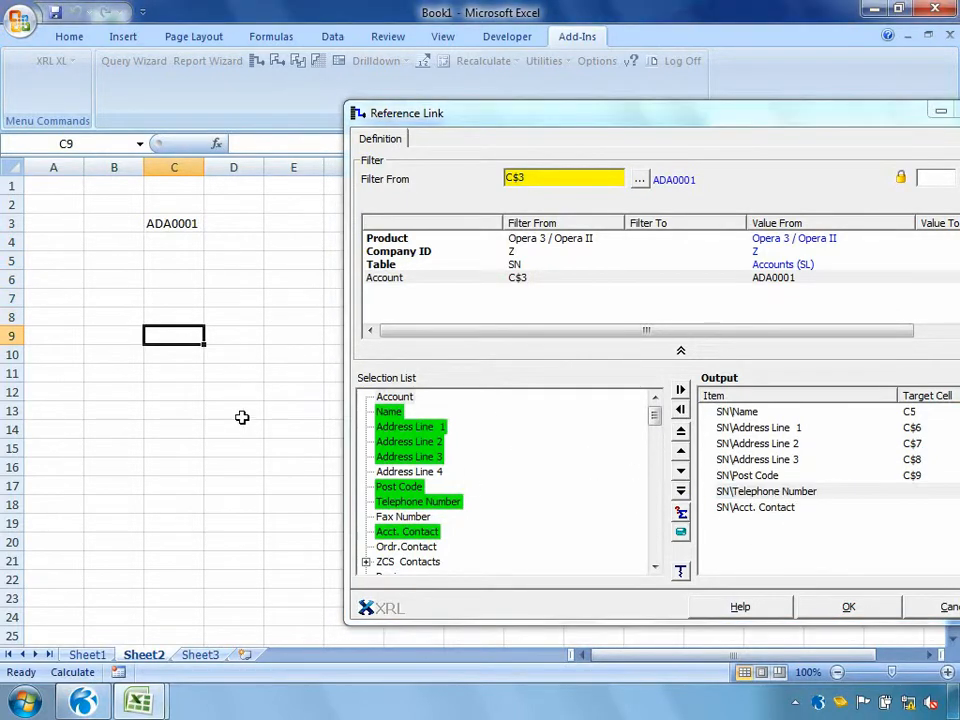
left_click(195, 374)
left_click(740, 509)
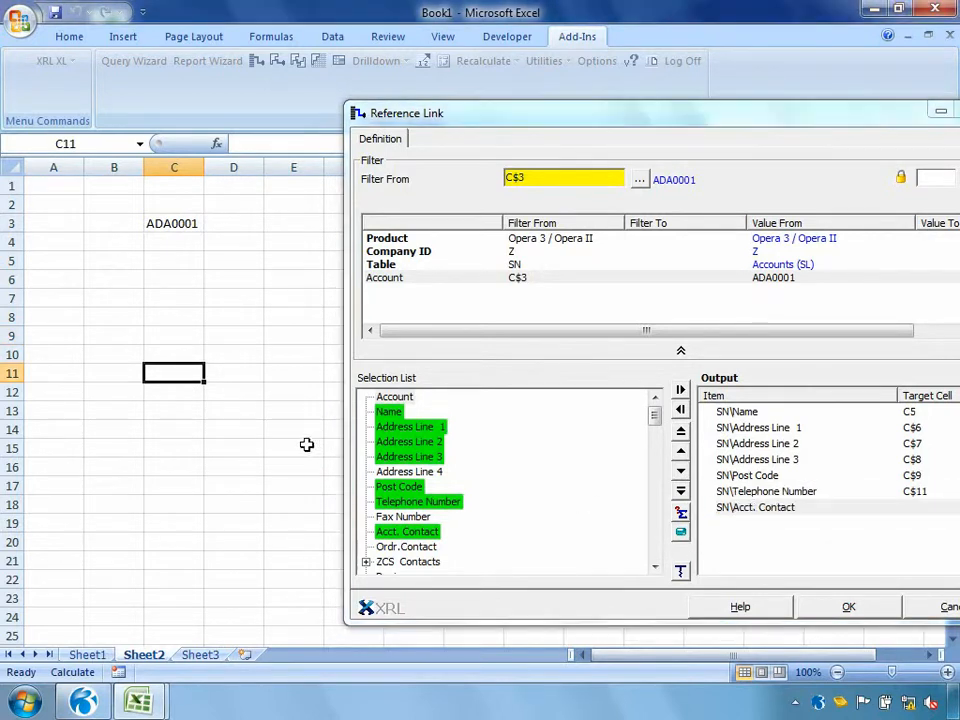
left_click(191, 394)
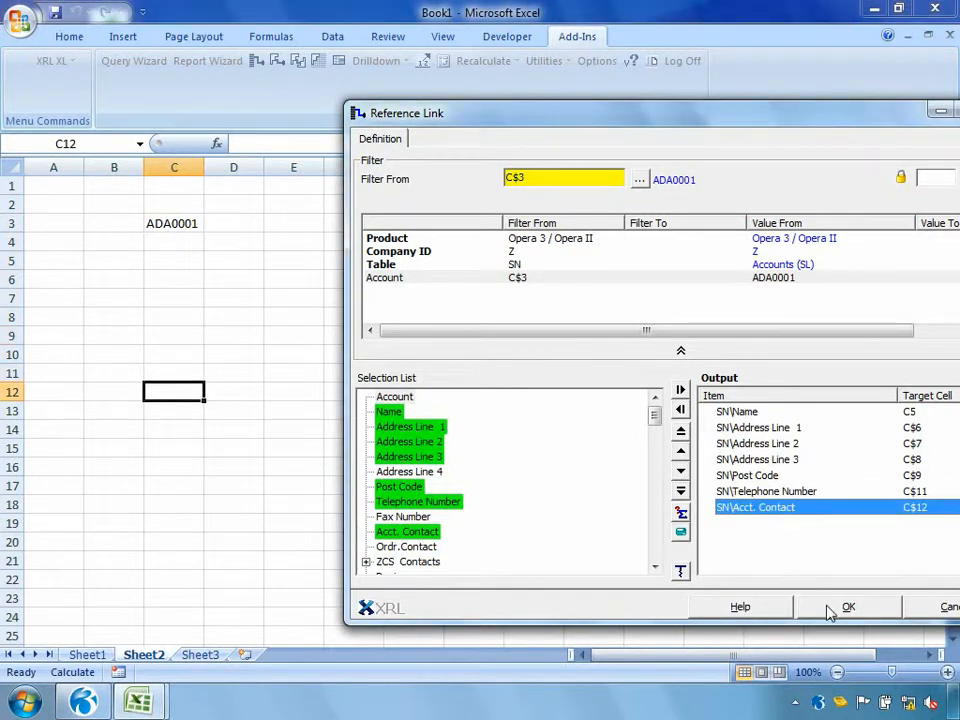
left_click(829, 608)
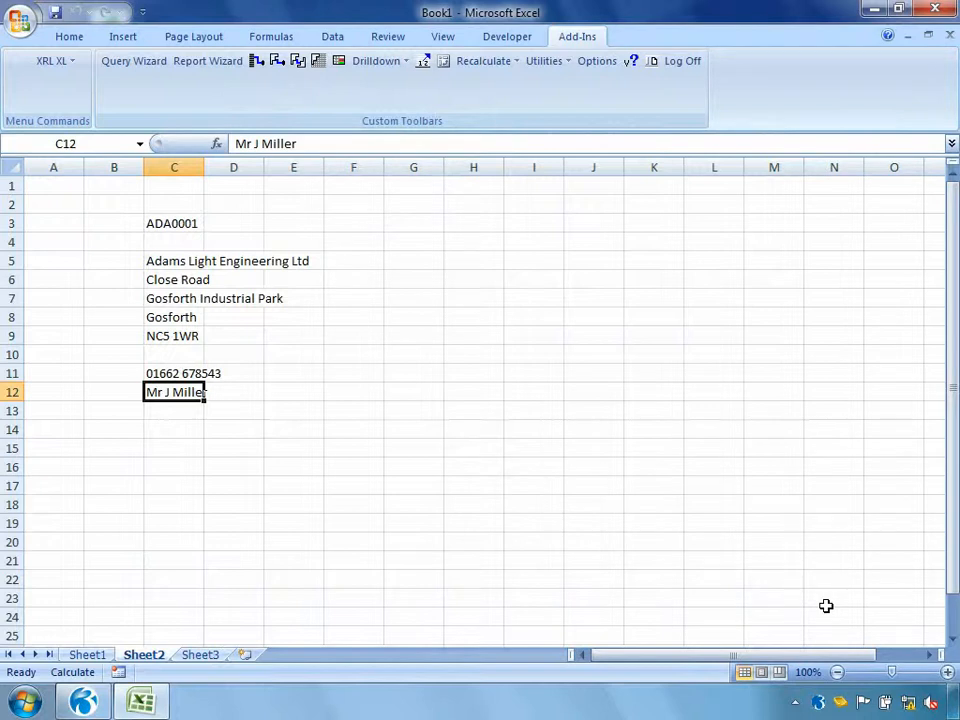
Replace the account code in cell C3 with another customer's code and recalculate the linked details
left_click(178, 222)
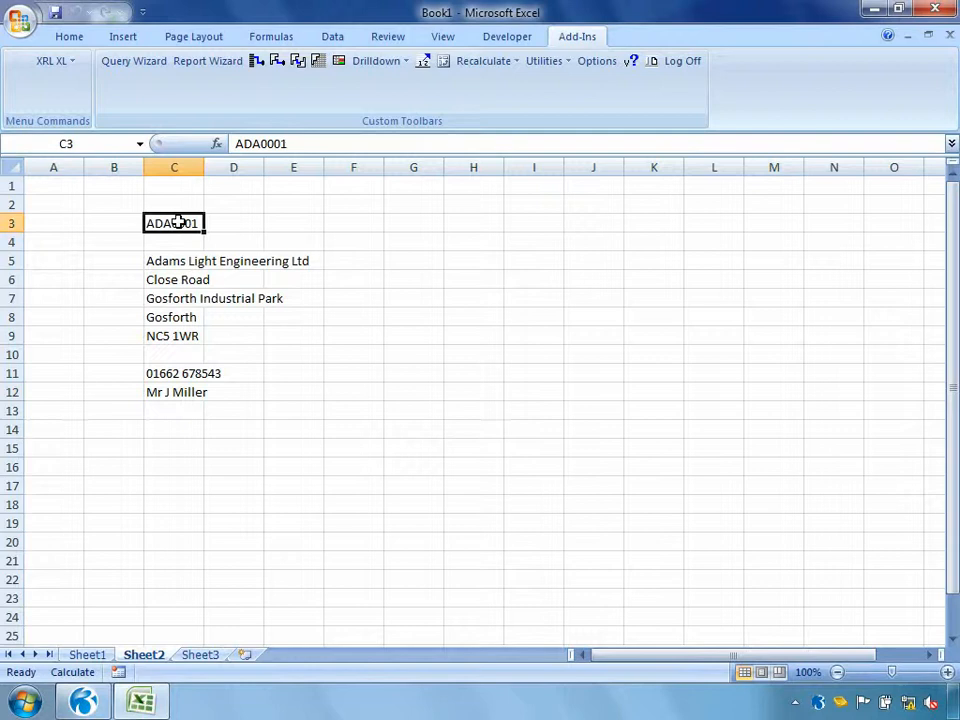
type("BRI0002")
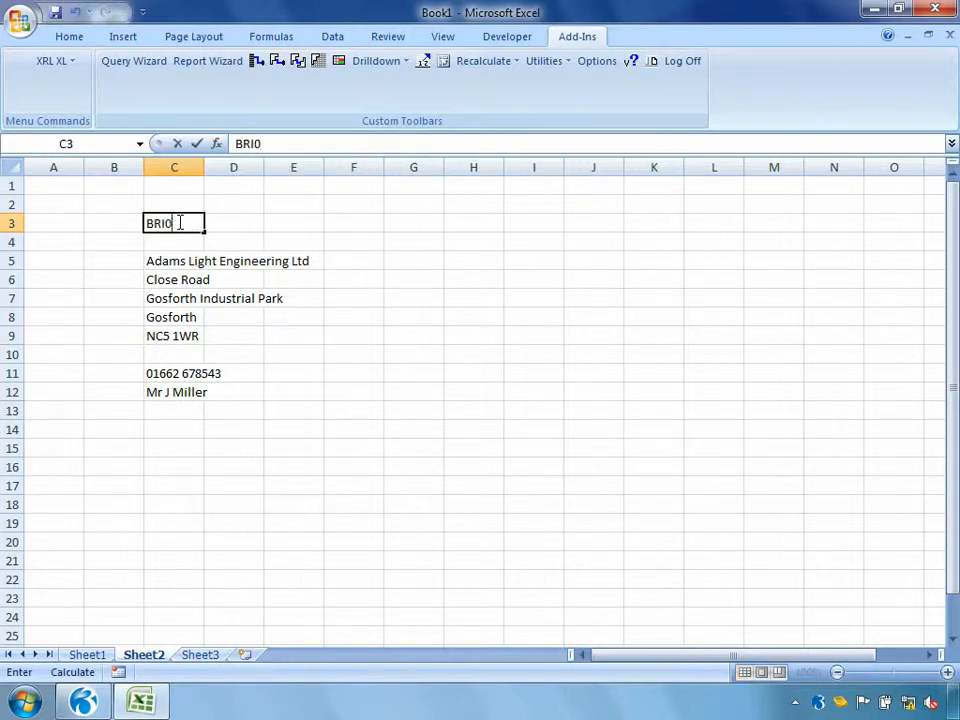
key("Return")
left_click(236, 313)
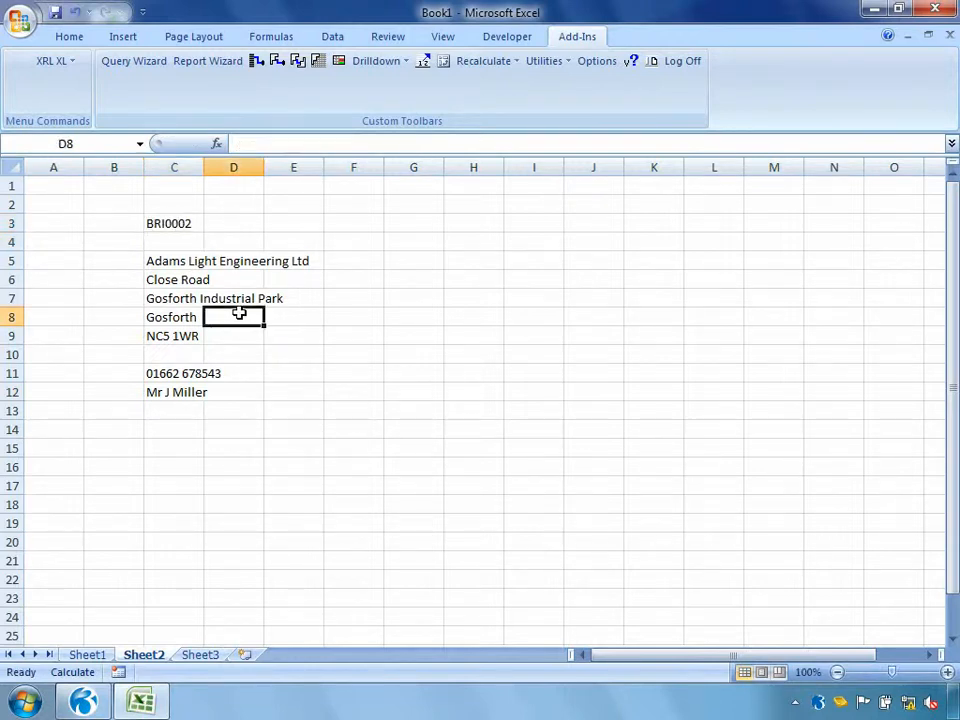
right_click(236, 313)
left_click(336, 606)
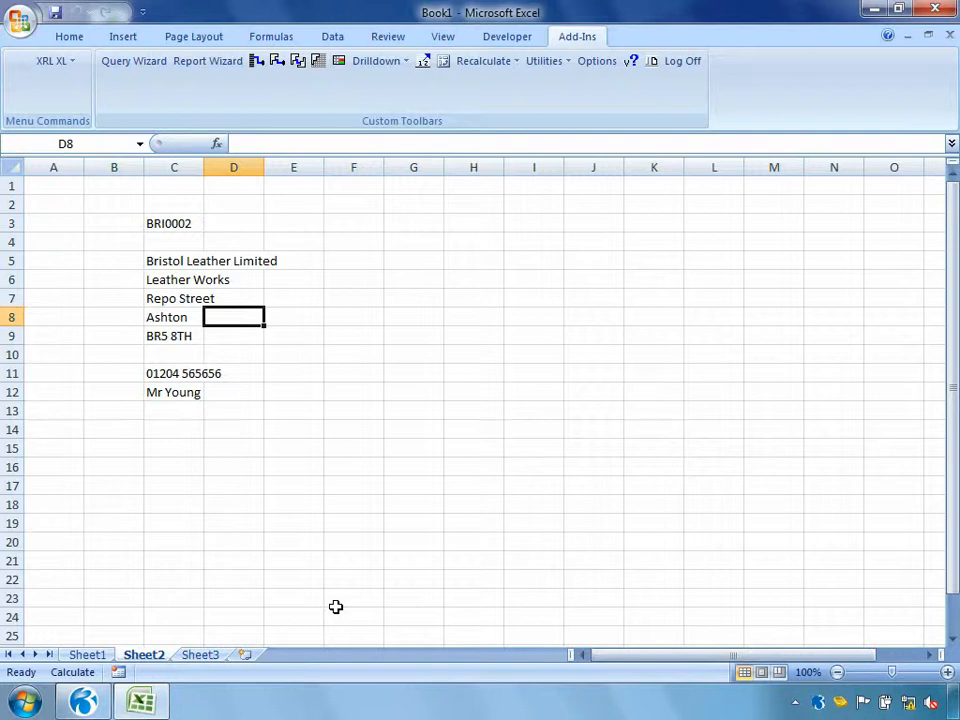
Start a Detail Report at cell F1 based on the Sales table ST / Transactions (SL)
left_click(356, 190)
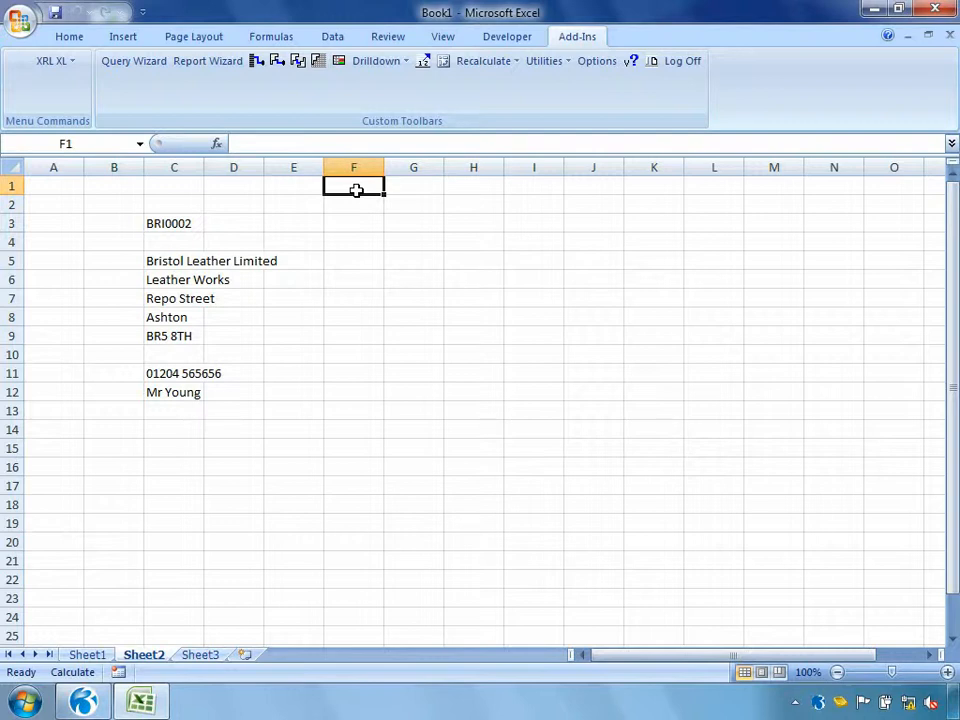
left_click(70, 63)
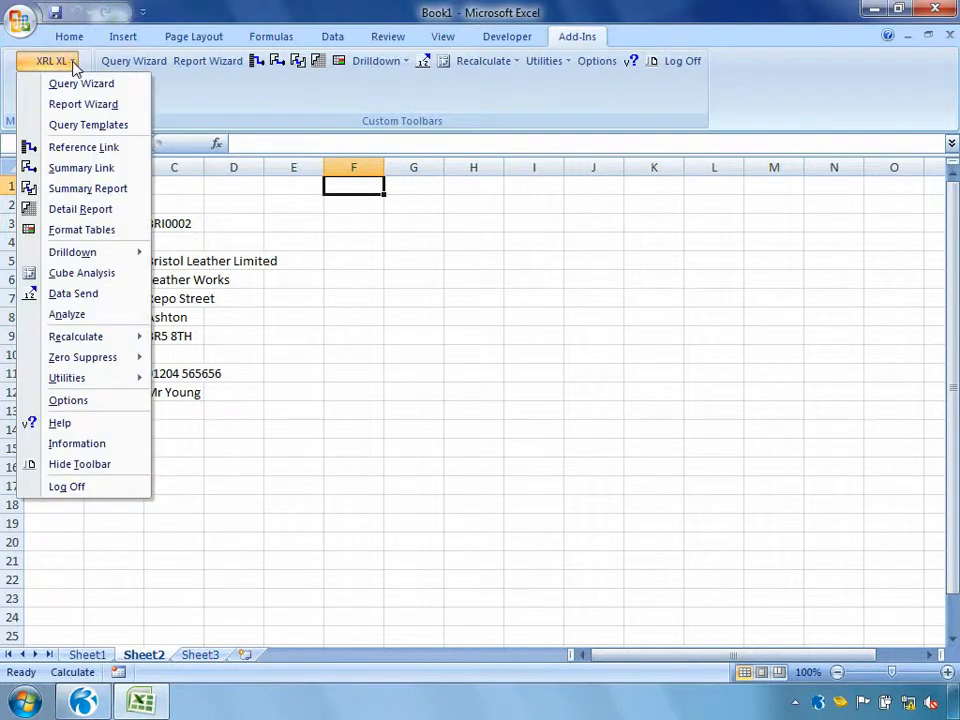
left_click(78, 208)
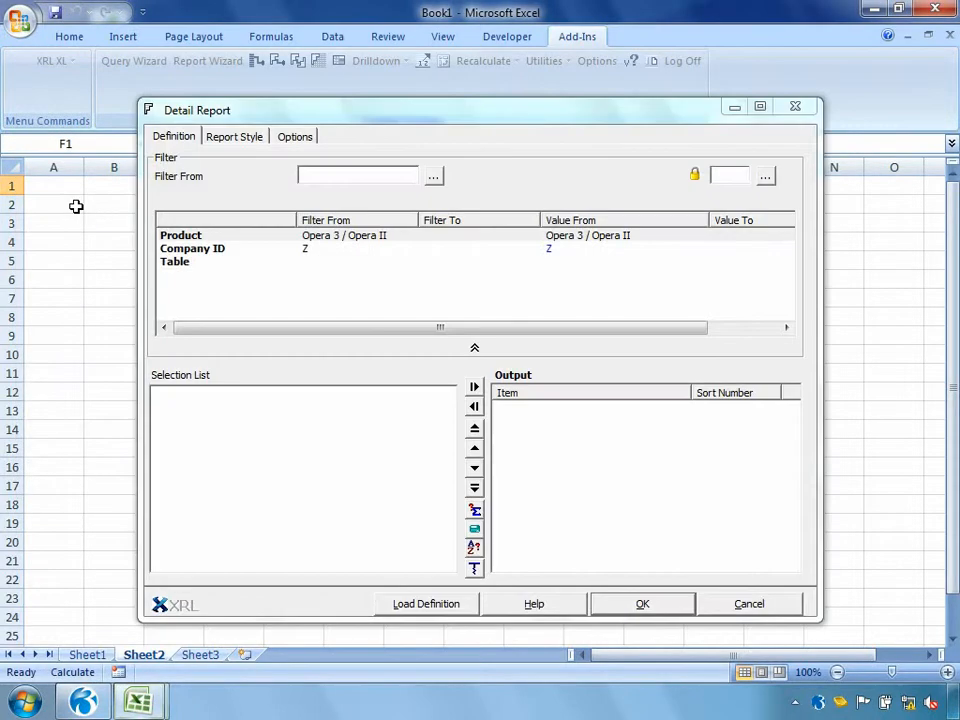
double_click(190, 268)
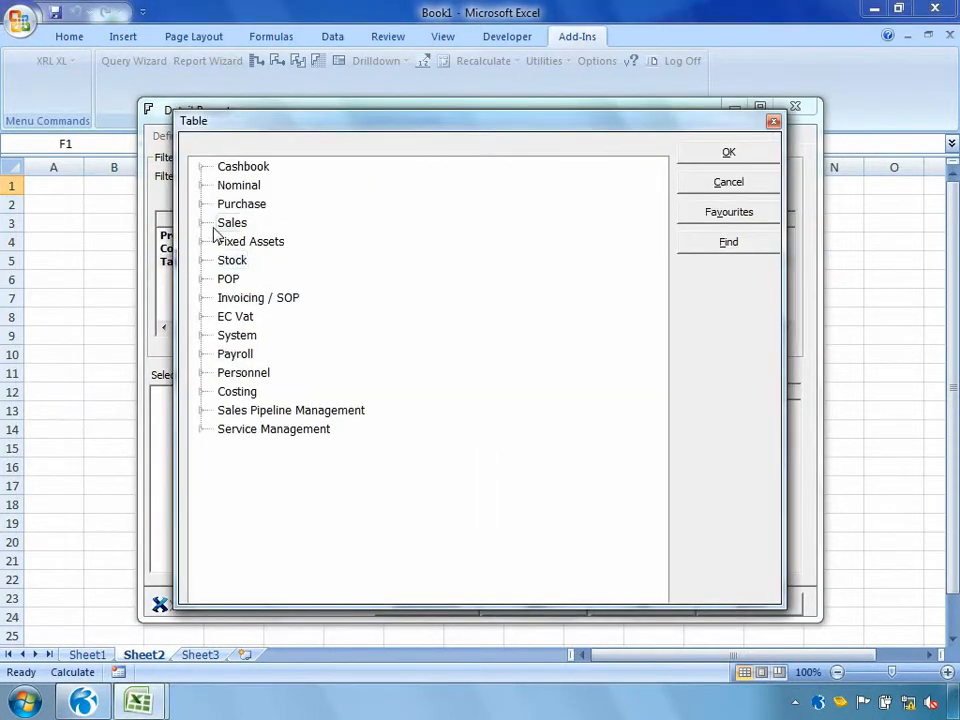
left_click(203, 223)
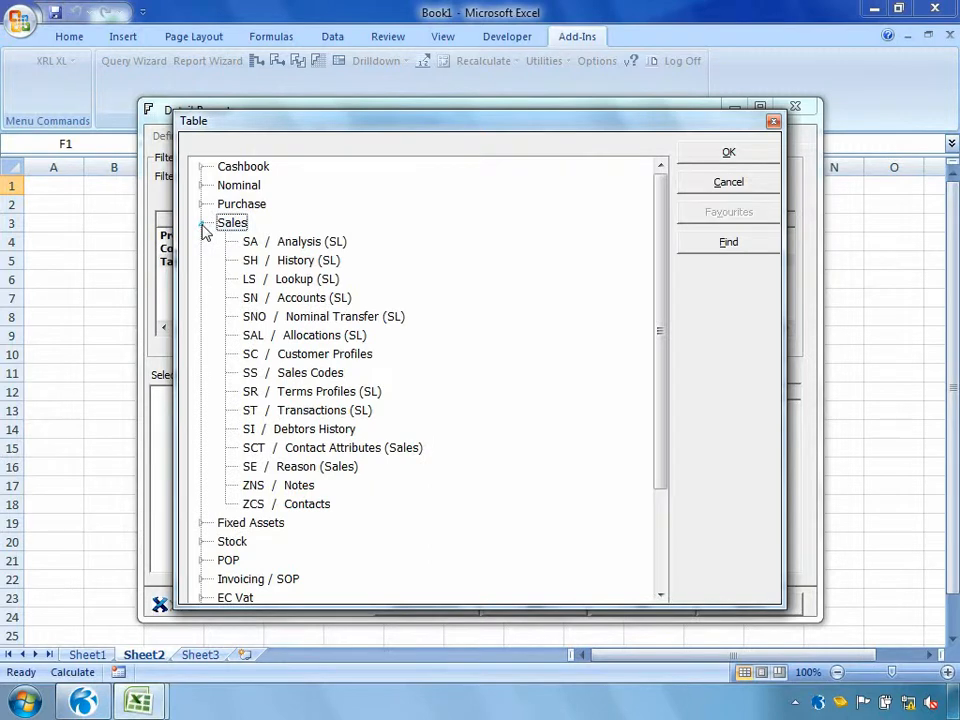
double_click(293, 413)
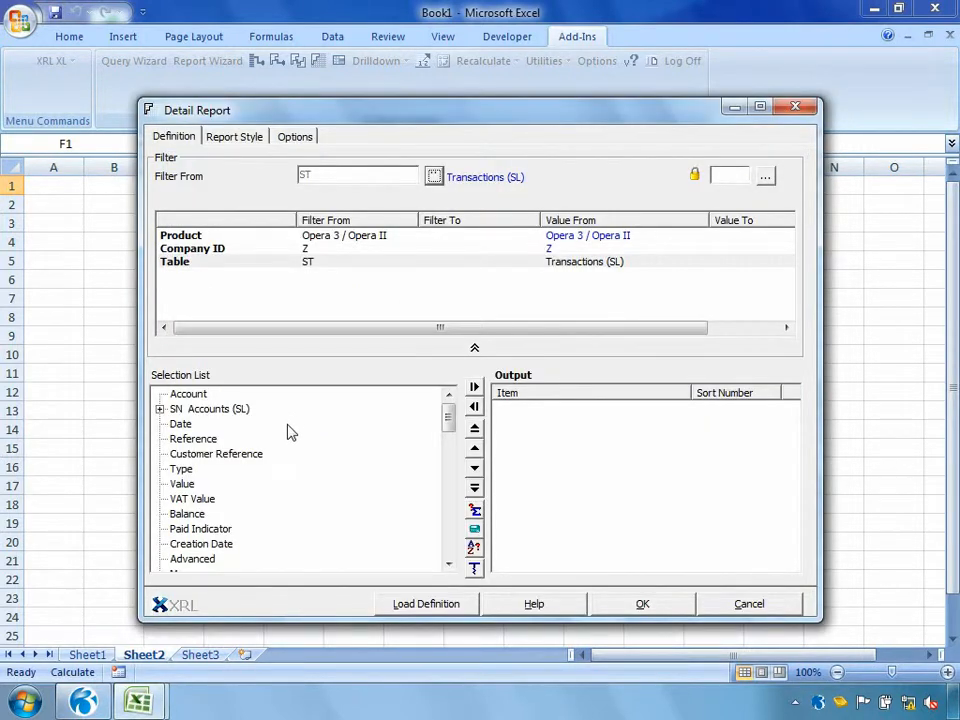
Add Date, Reference, Customer Reference, Type, Value, VAT Value and Balance to the Detail Report's output
double_click(178, 425)
double_click(186, 440)
double_click(190, 455)
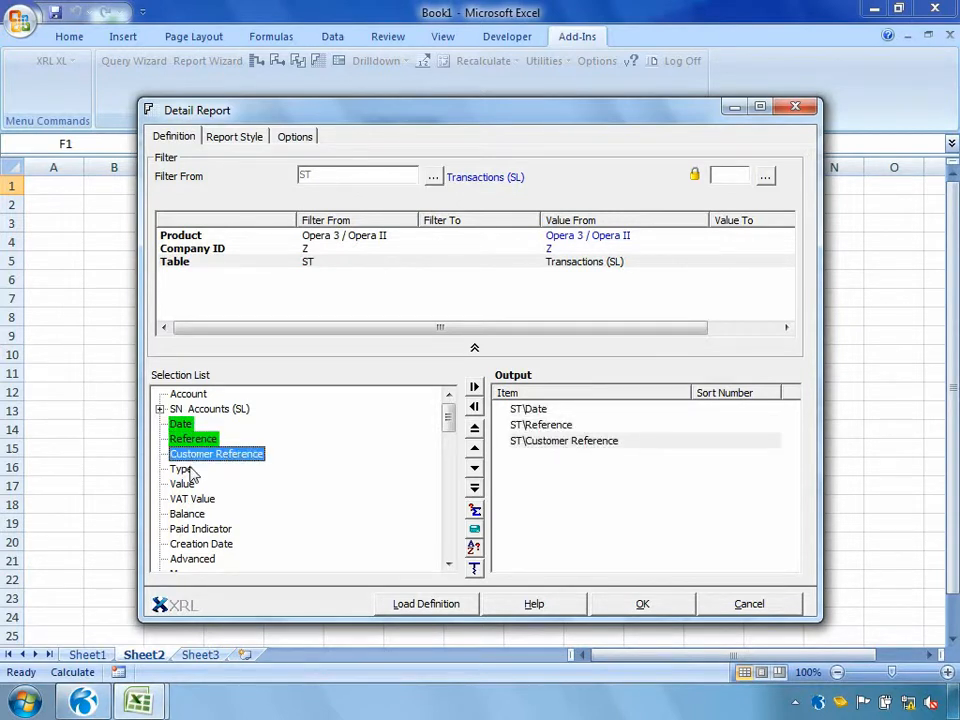
double_click(189, 470)
double_click(189, 485)
double_click(190, 499)
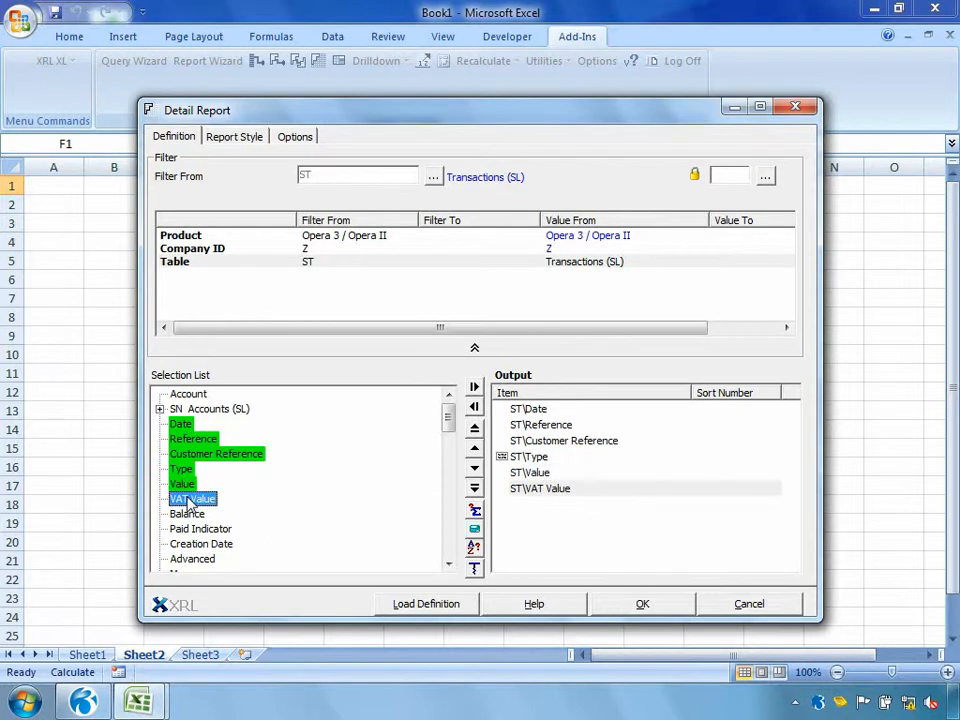
double_click(188, 514)
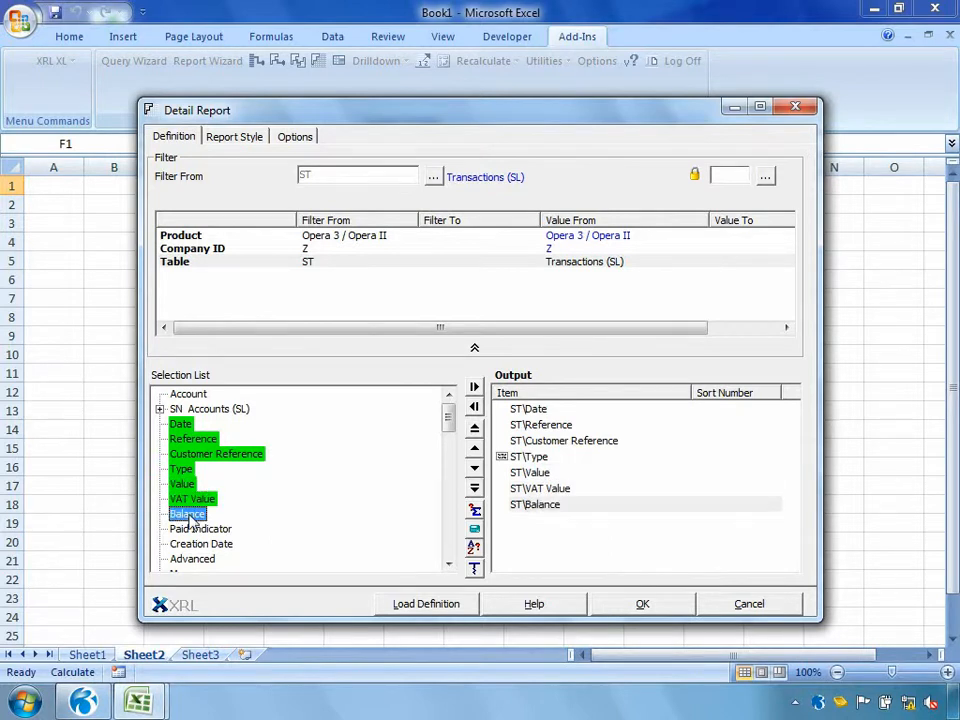
Add Account as a filter, point both its From and To values to cell C3, and create the Detail Report
left_click_drag(188, 393, 250, 298)
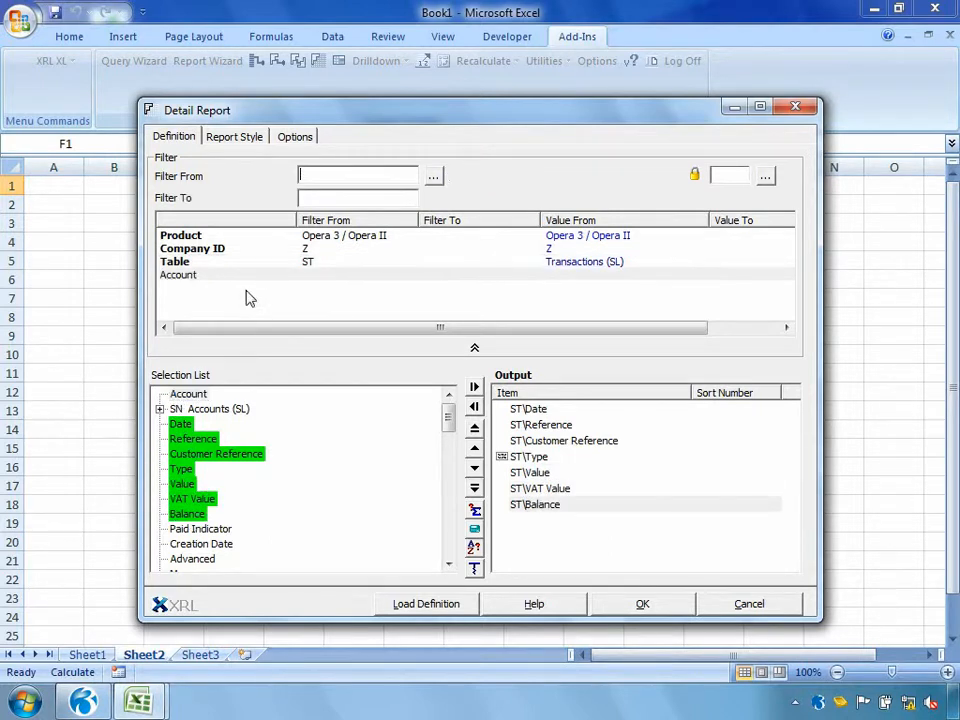
left_click_drag(253, 120, 429, 138)
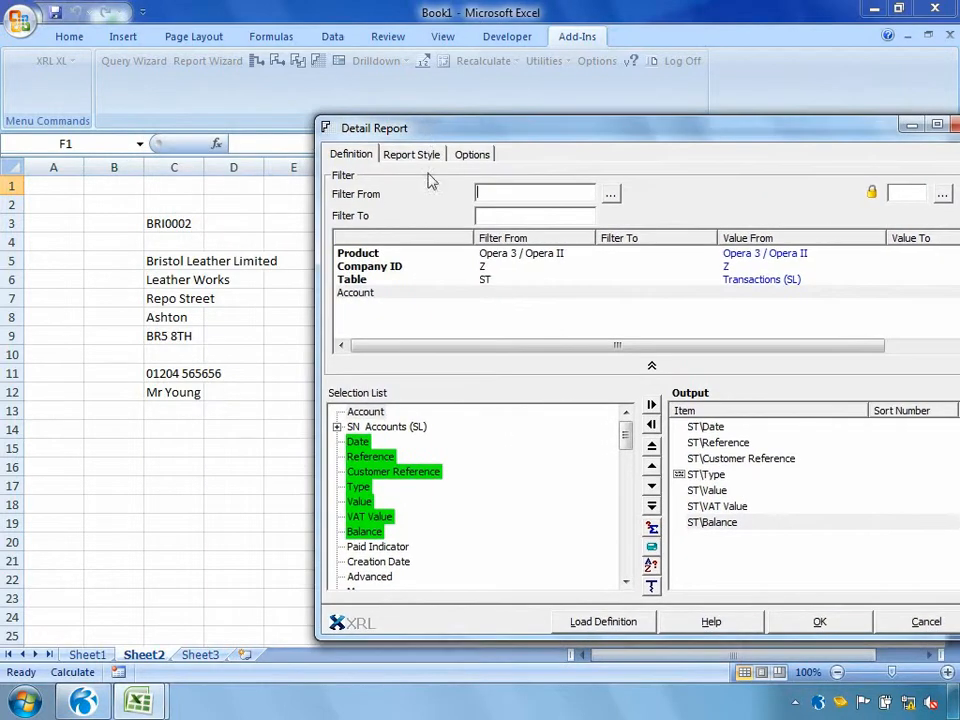
left_click(200, 224)
left_click(496, 210)
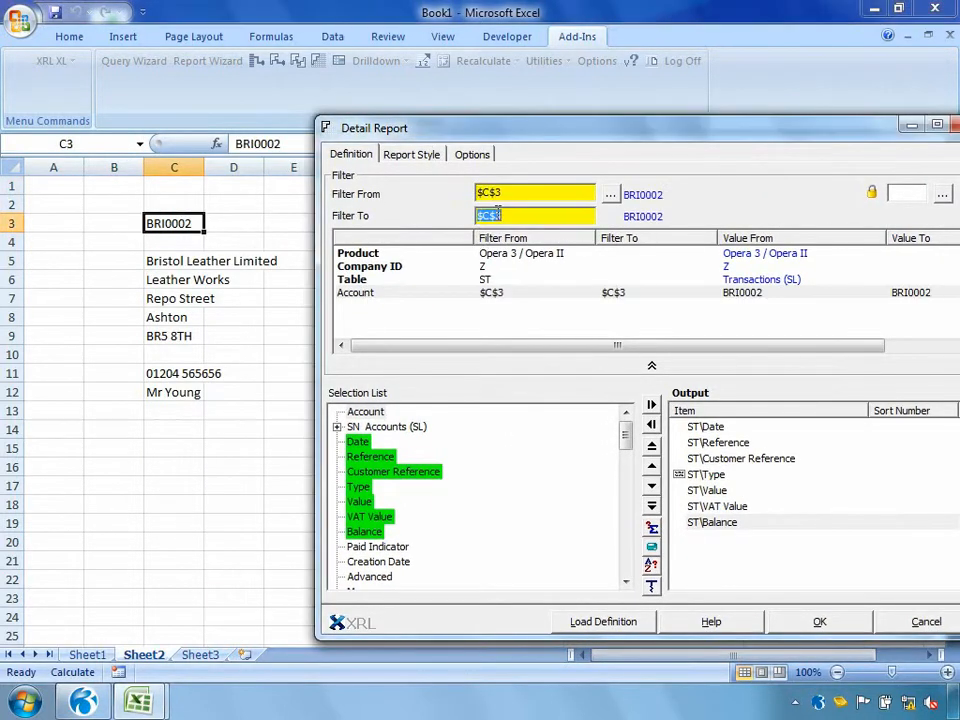
left_click(786, 621)
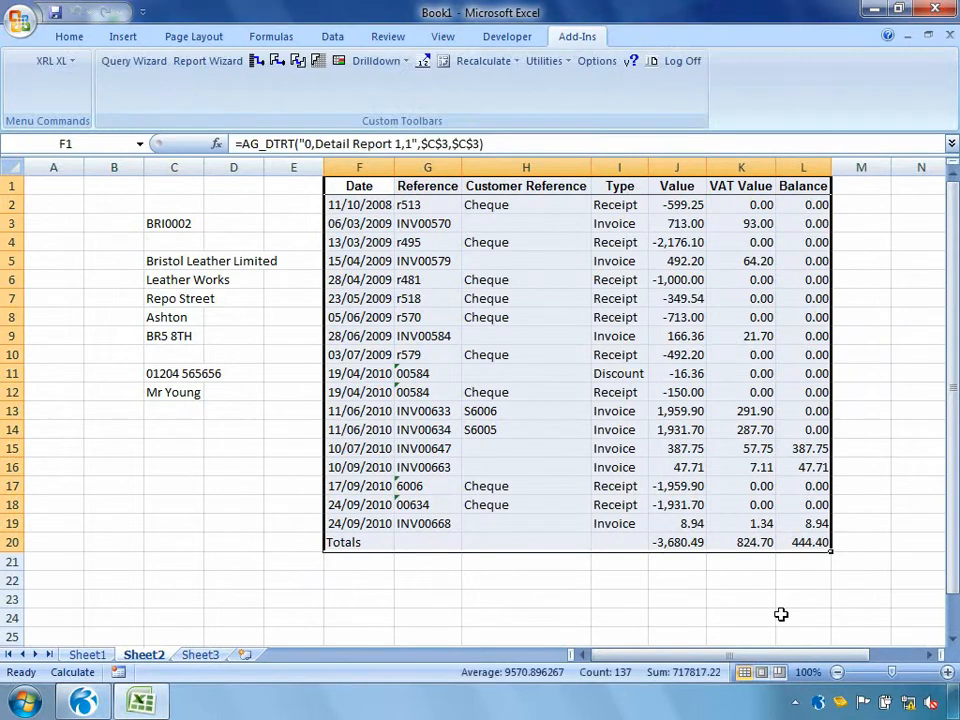
Replace the account code in cell C3 with the Adams Light Engineering Ltd code and recalculate the worksheet
left_click(180, 222)
key("BackSpace")
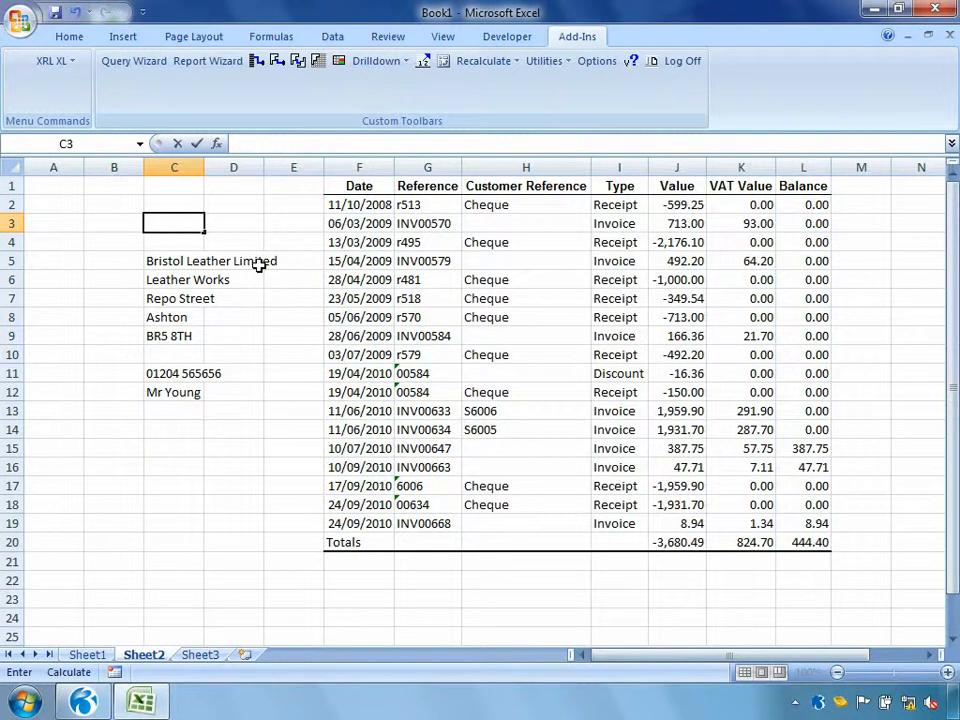
type("ADA0001")
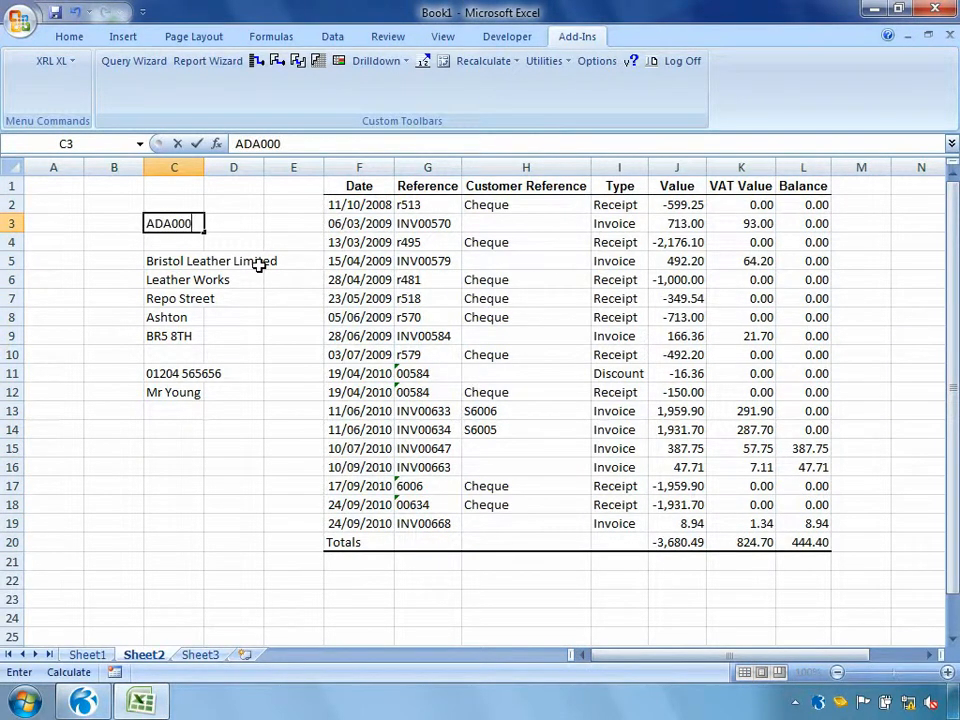
key("Return")
right_click(258, 265)
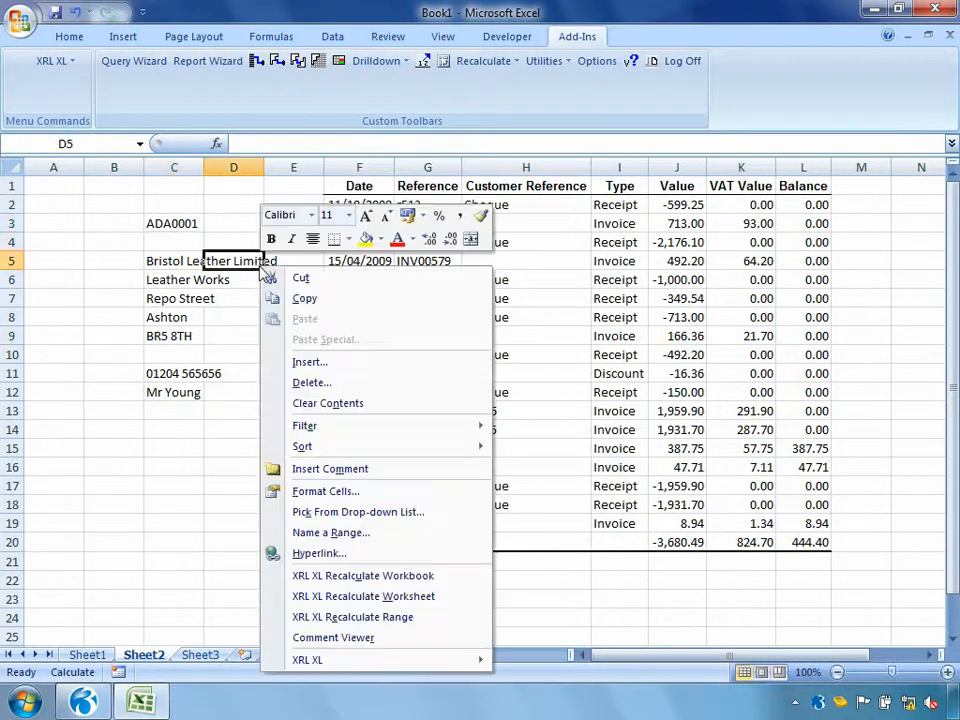
left_click(270, 596)
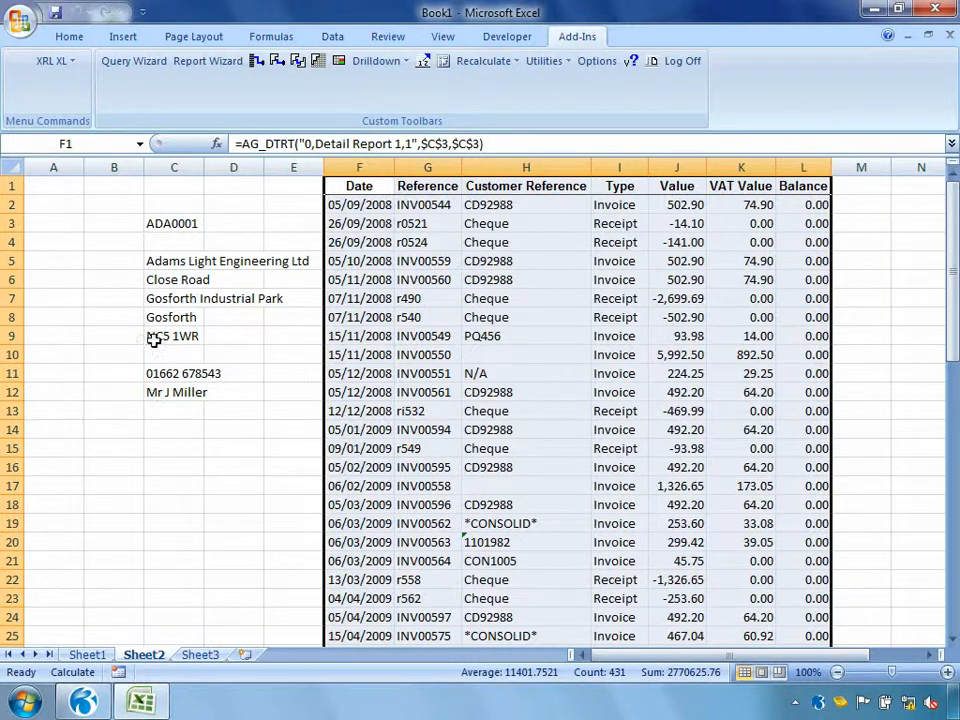
Start a Data Selector for cell C3 with the Customer Account Codes definition as its source
left_click(176, 224)
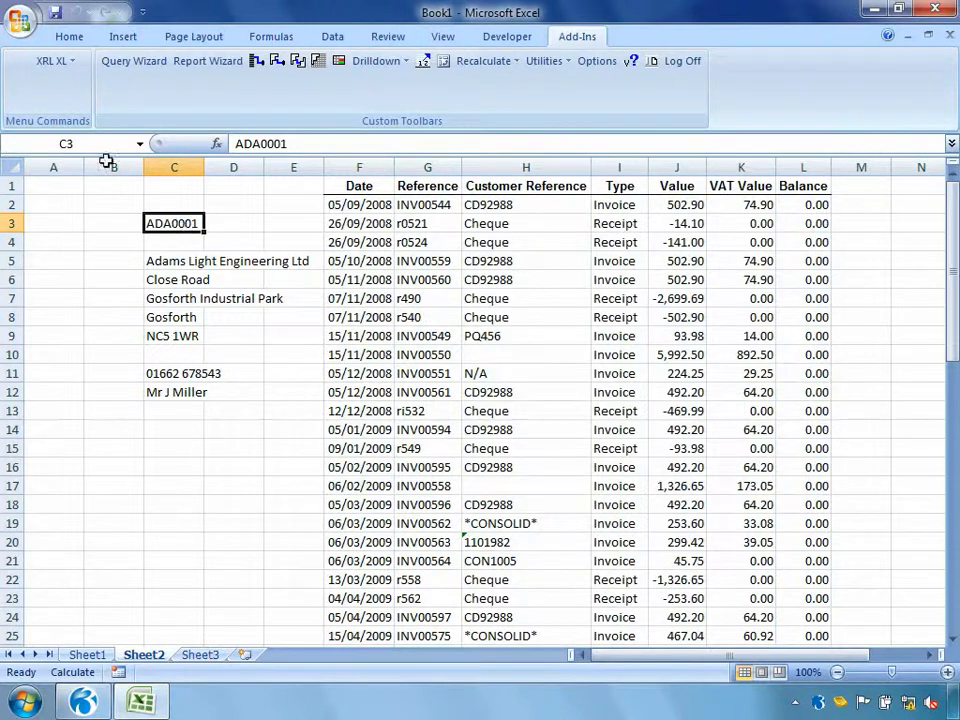
left_click(55, 62)
mouse_move(86, 378)
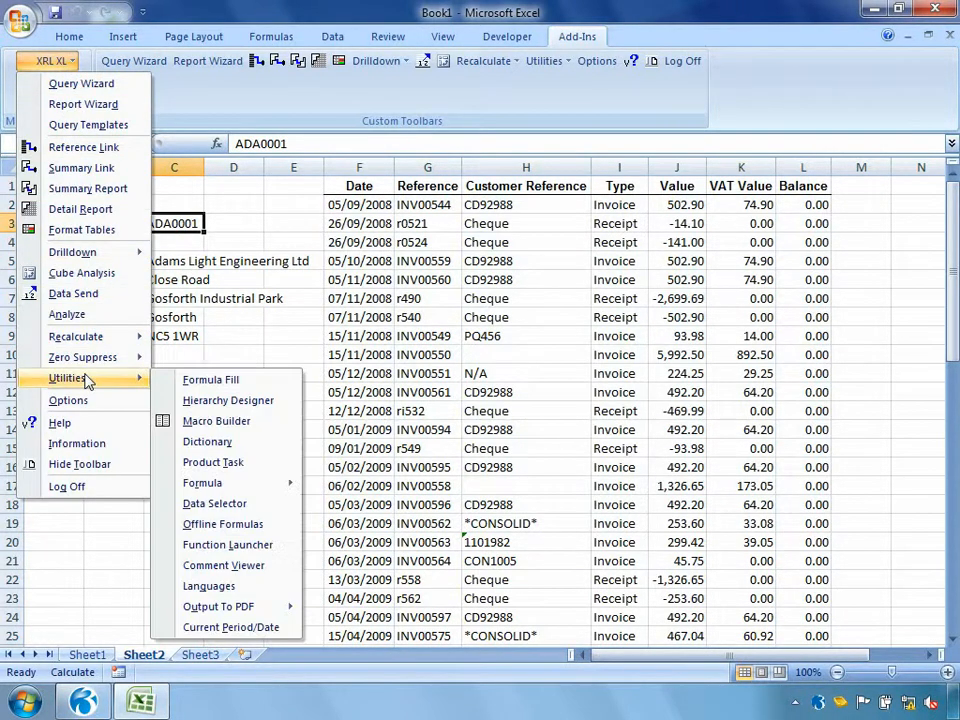
left_click(233, 504)
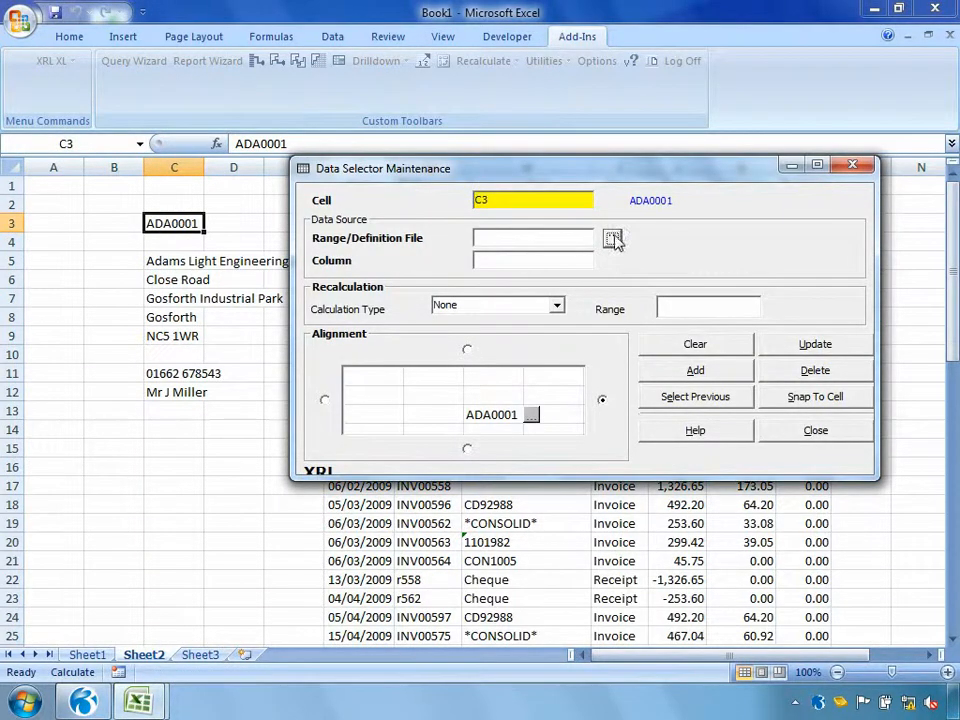
left_click(609, 238)
left_click(413, 414)
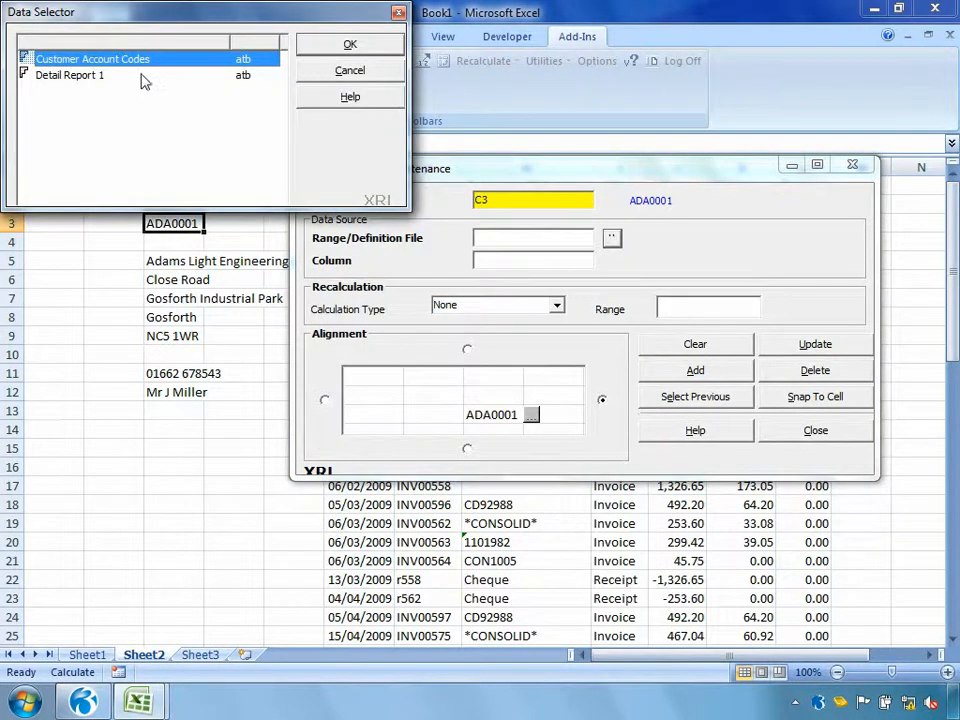
left_click(335, 49)
Set the Data Selector's column to 1, align its button to the left of the cell, and add it to the sheet
left_click(488, 261)
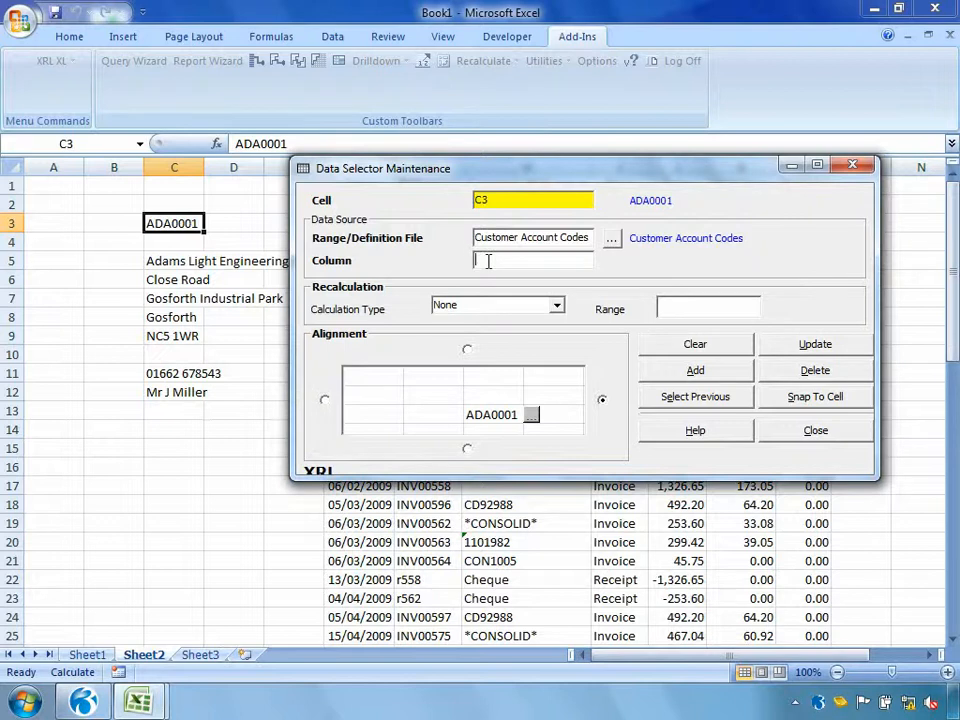
type("1")
left_click(324, 400)
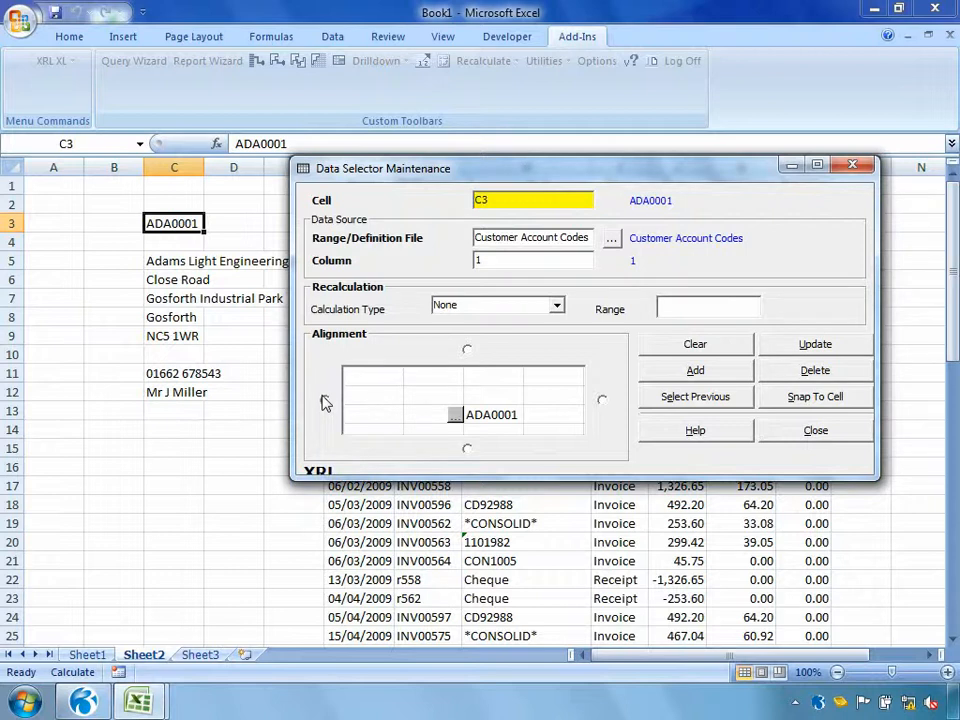
left_click(657, 376)
left_click(781, 431)
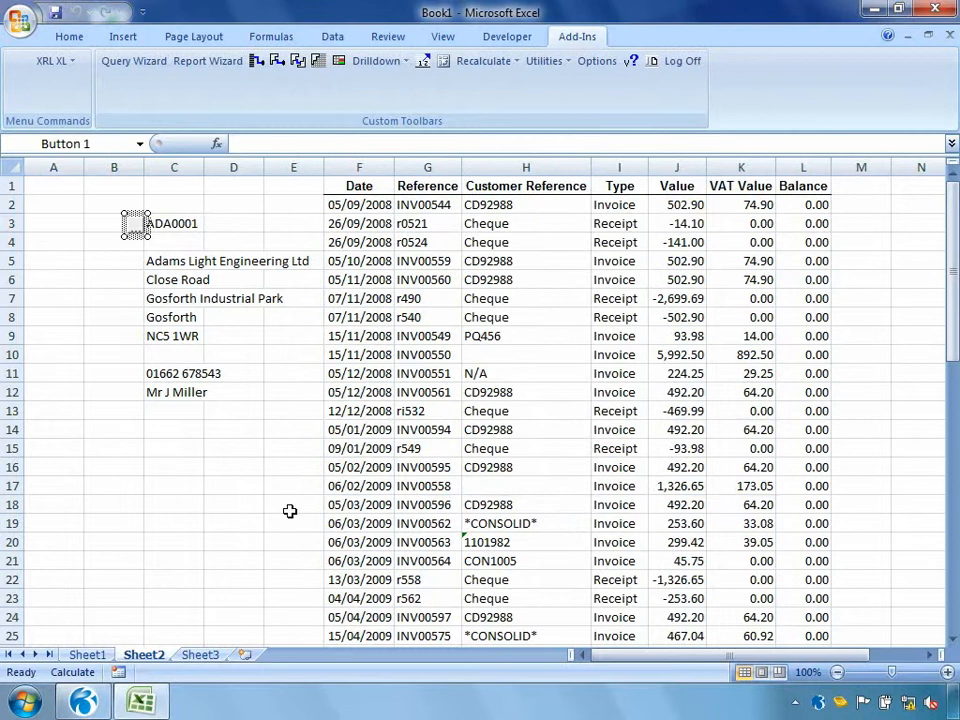
Choose the Abington Hire Limited account with the selector beside cell C3 and recalculate the worksheet
left_click(289, 509)
left_click(136, 228)
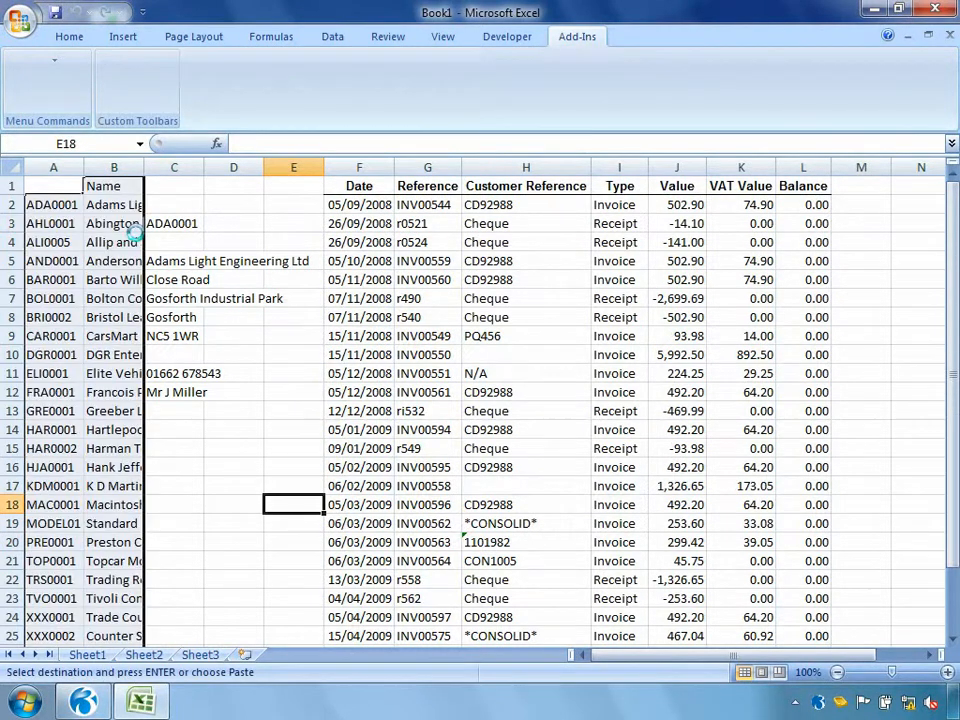
mouse_move(278, 108)
left_mouse_down()
mouse_move(281, 142)
mouse_move(279, 99)
left_mouse_up()
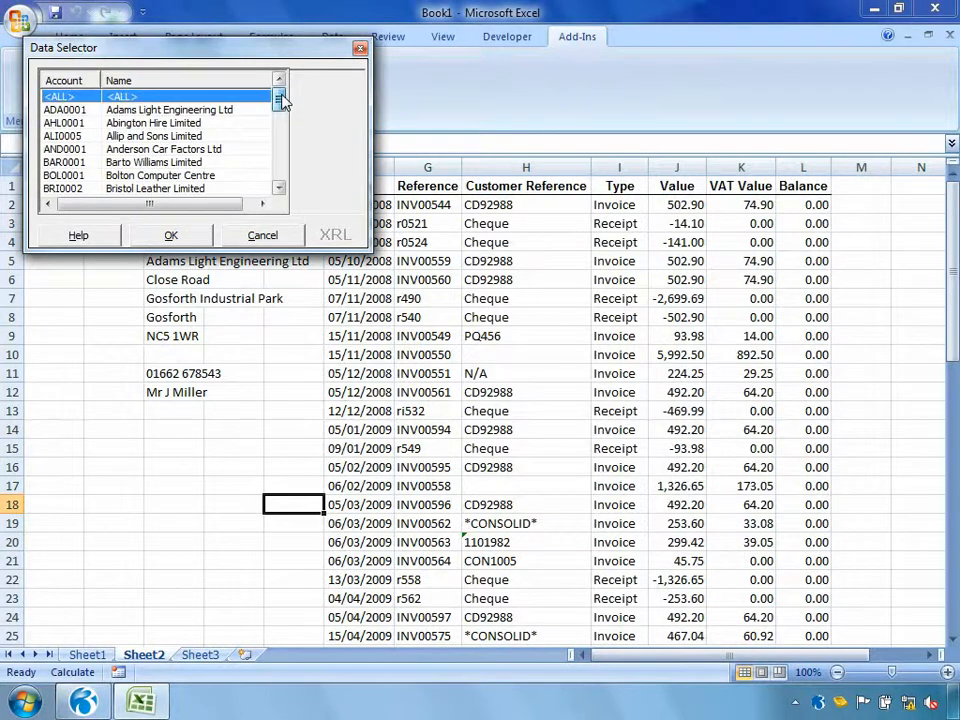
double_click(155, 124)
right_click(246, 356)
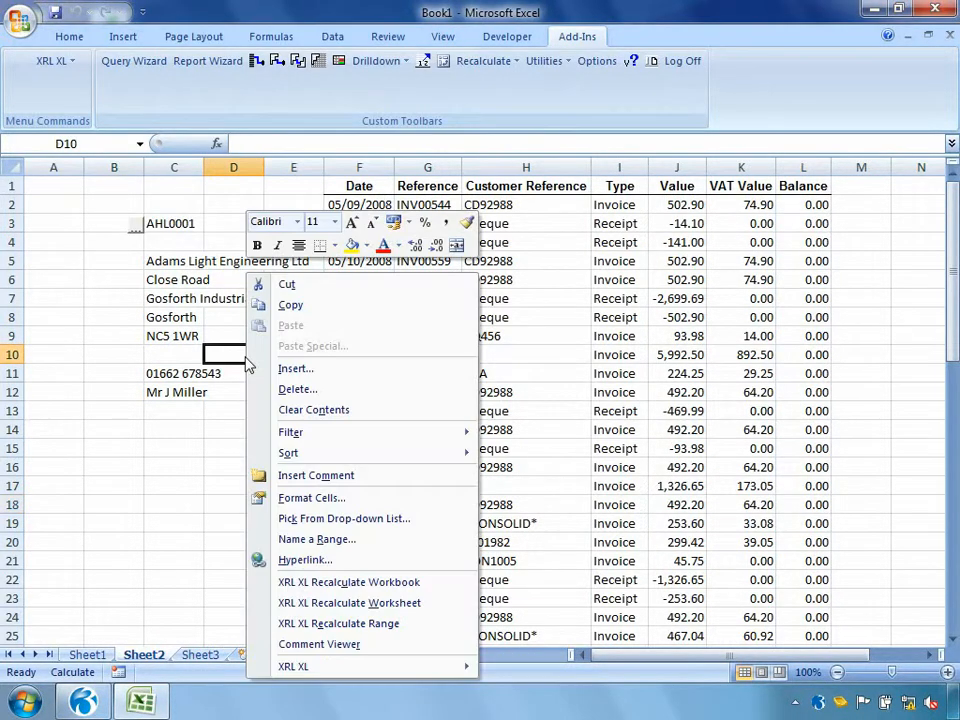
left_click(335, 603)
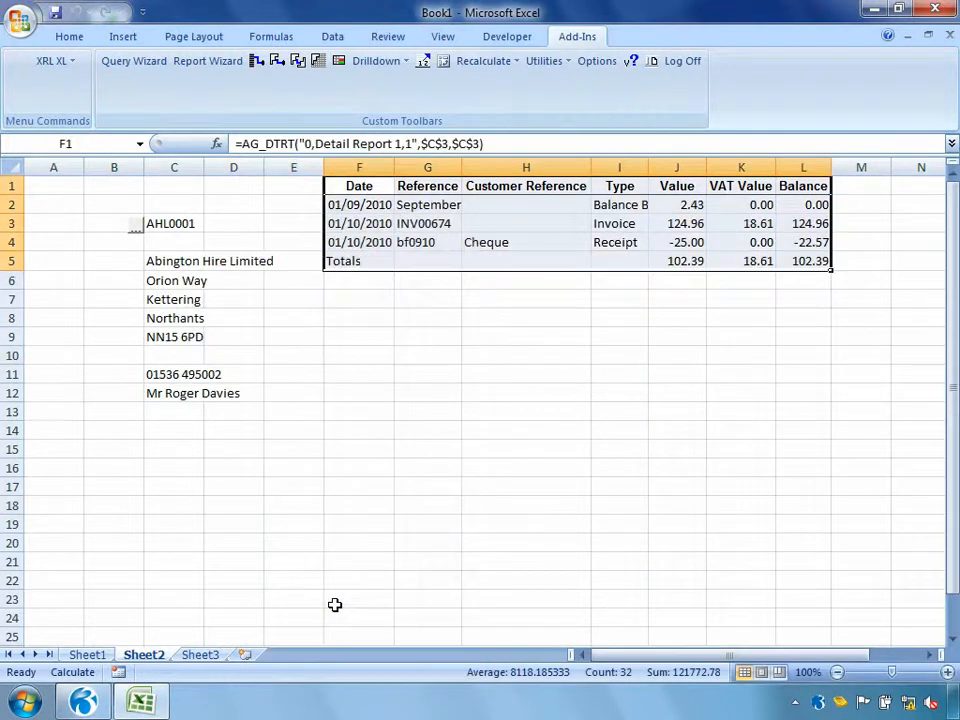
Choose the Adams Light Engineering Ltd account with the selector beside cell C3 and recalculate the worksheet
left_click(137, 230)
double_click(154, 111)
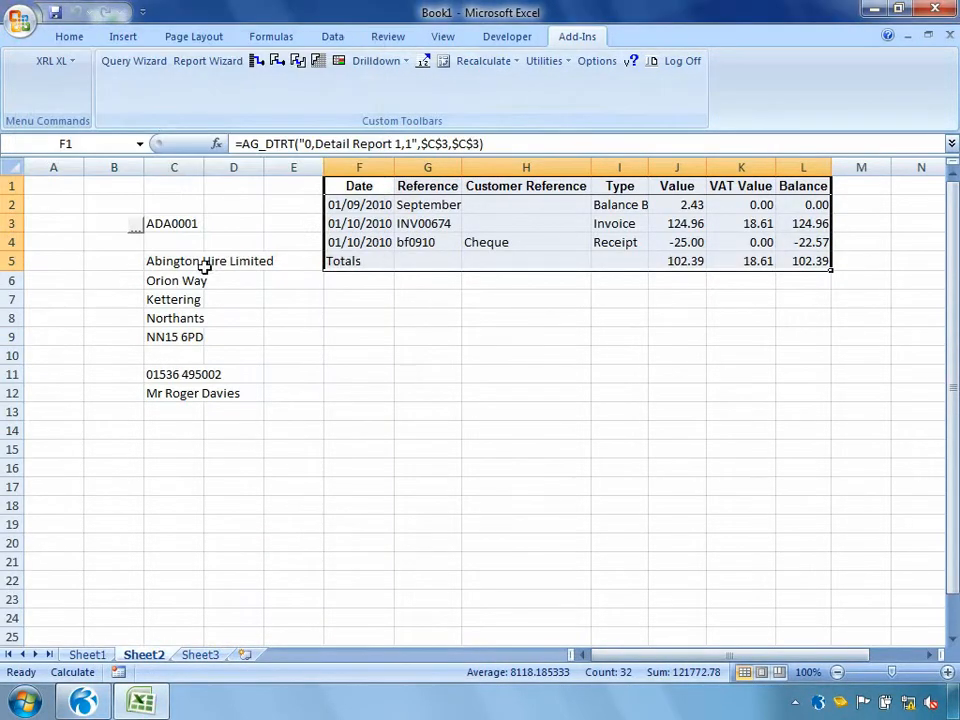
right_click(236, 393)
left_click(320, 601)
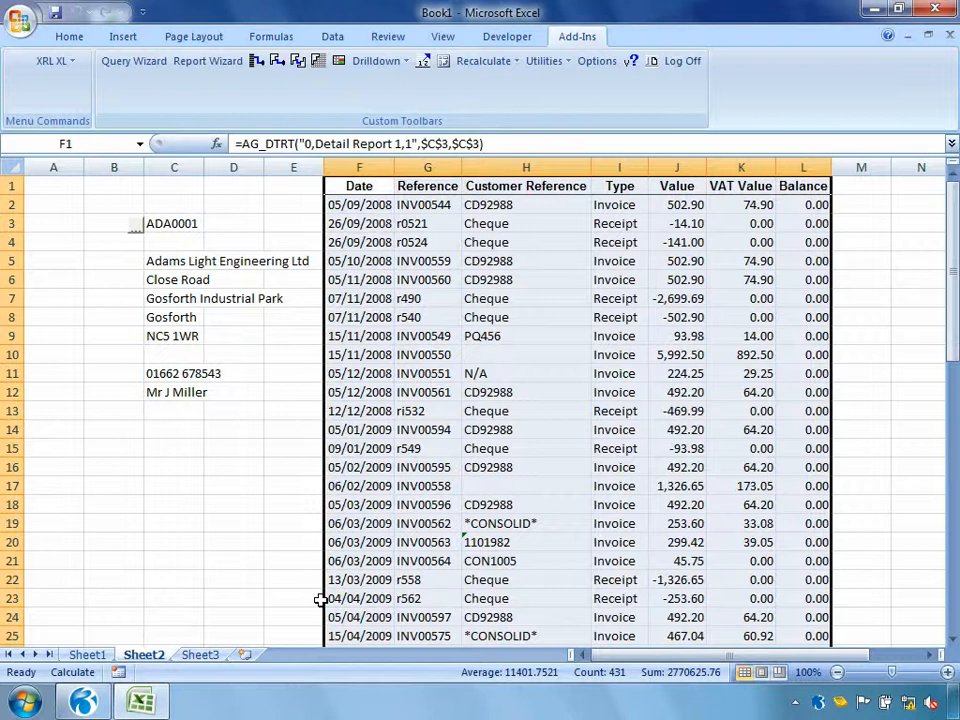
Set the calculation type of the Data Selector for cell C3 to Recalculate Worksheet and update it
left_click_drag(130, 452, 190, 495)
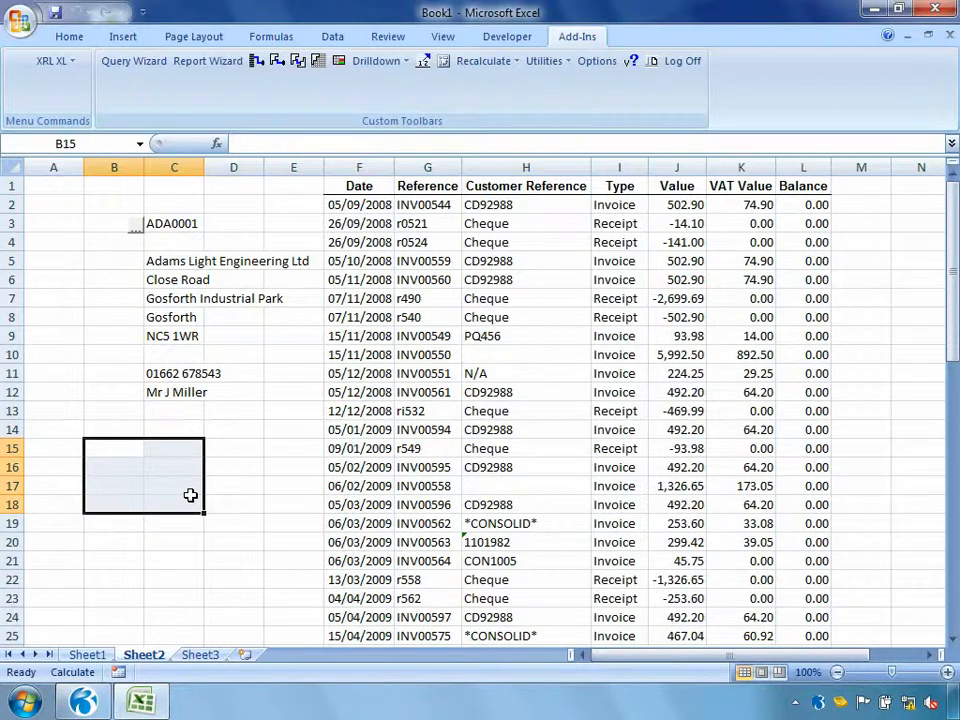
left_click(135, 224, "ctrl")
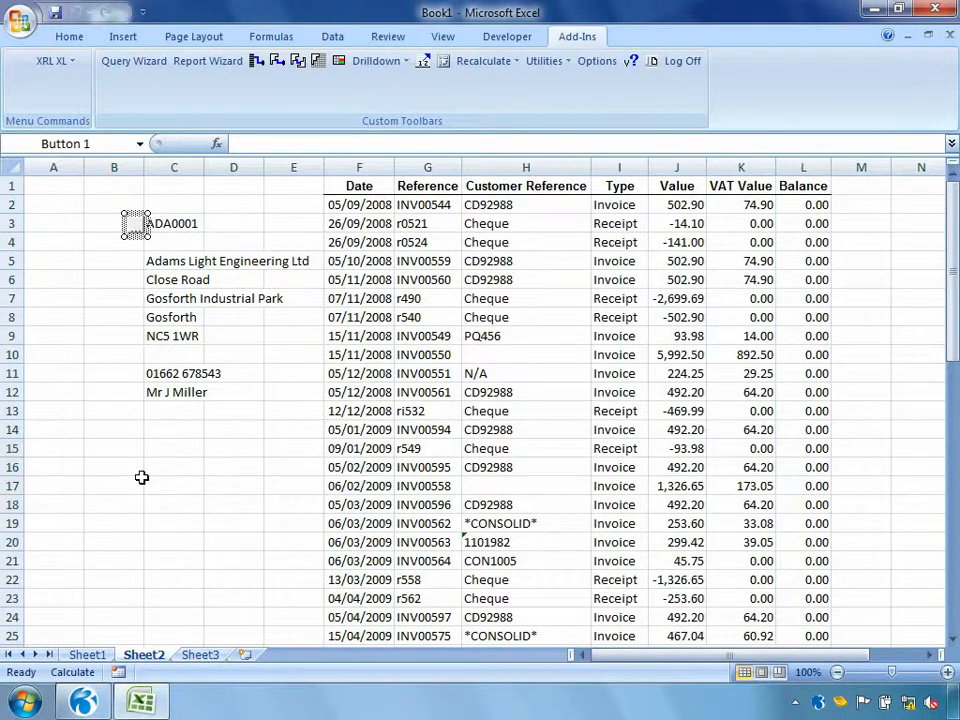
left_click(68, 62)
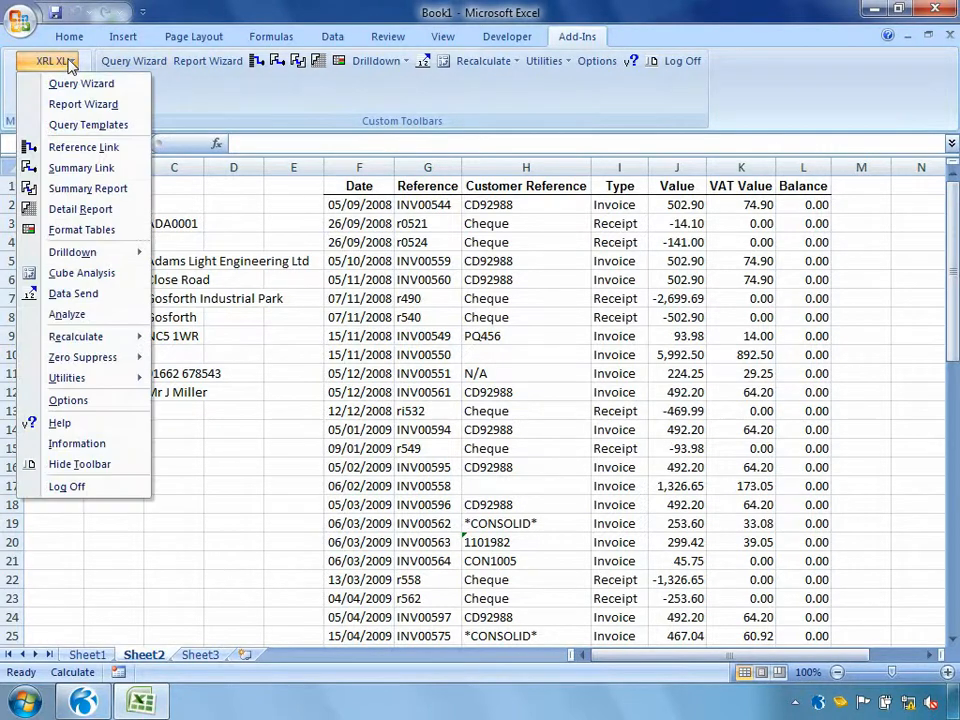
mouse_move(86, 380)
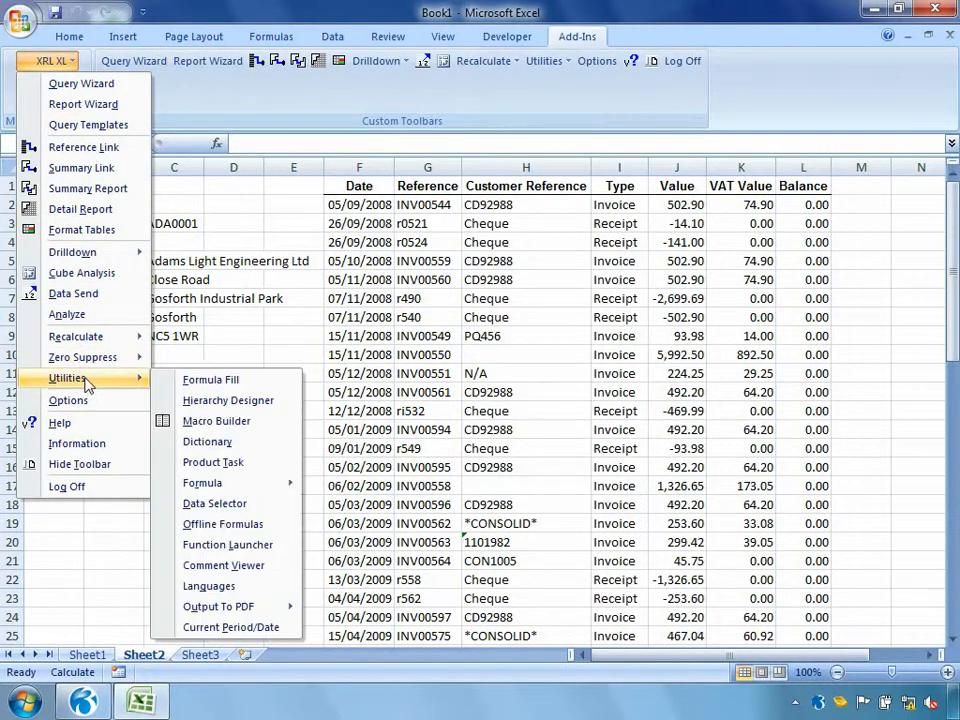
left_click(210, 504)
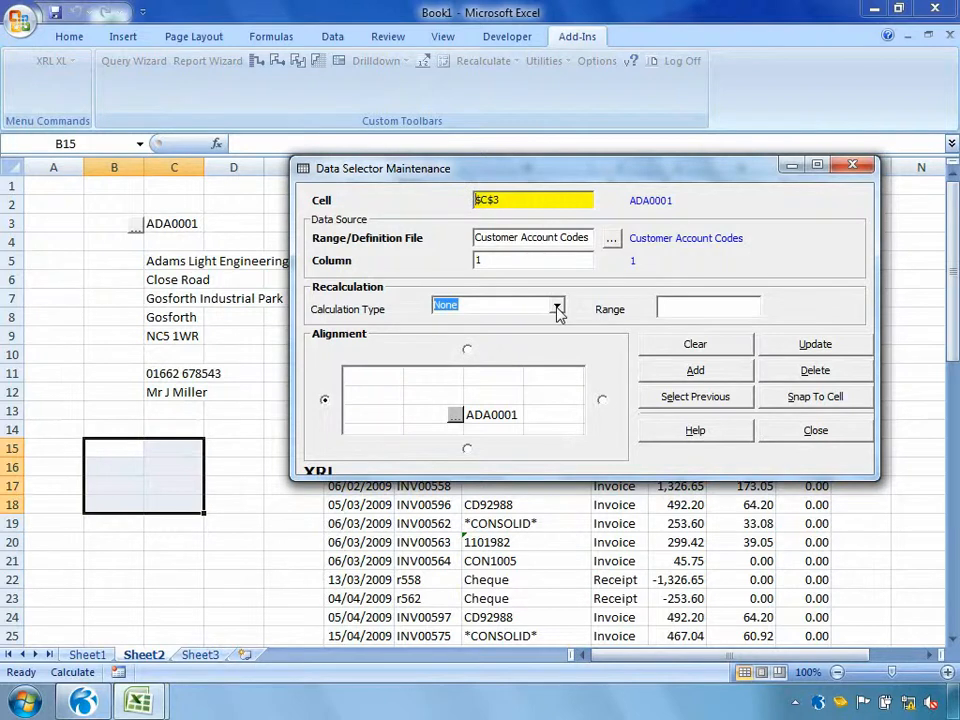
left_click(557, 310)
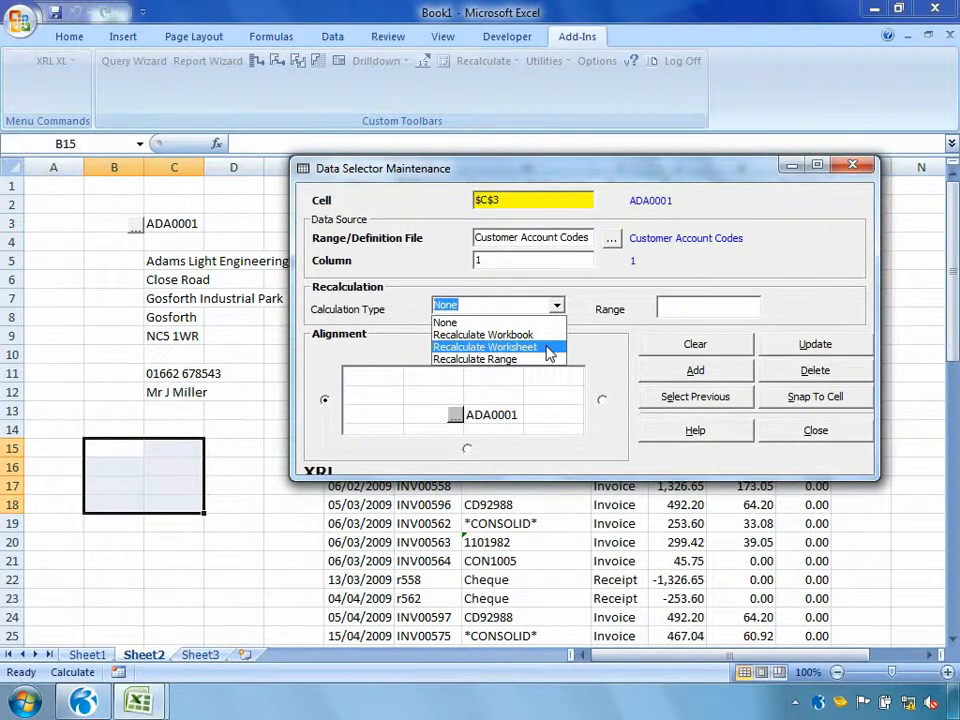
left_click(548, 348)
left_click(765, 343)
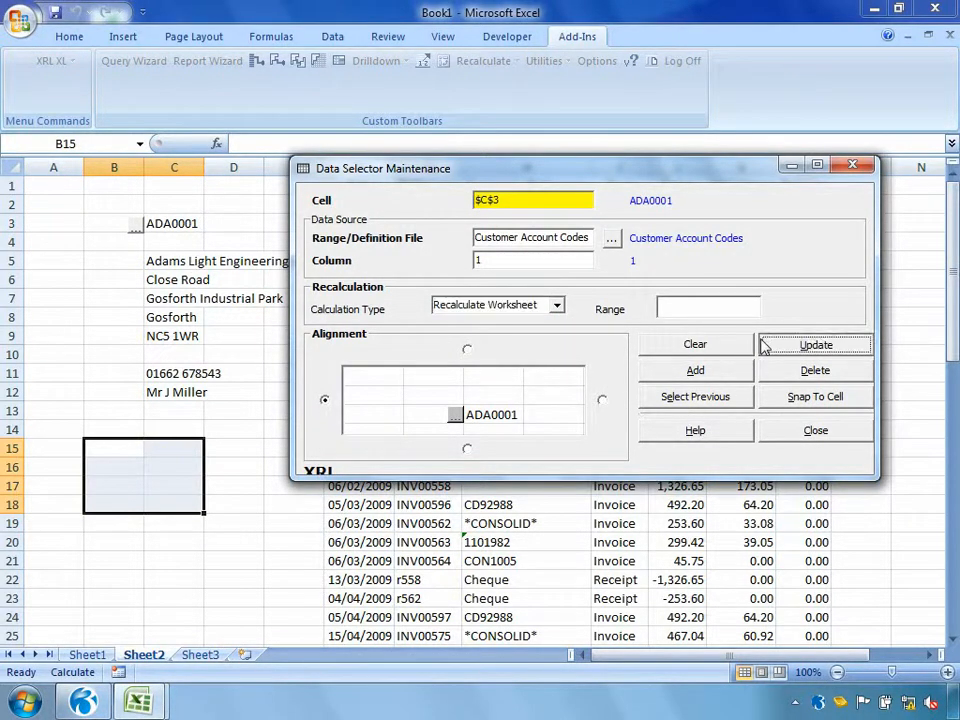
left_click(800, 431)
left_click(236, 523)
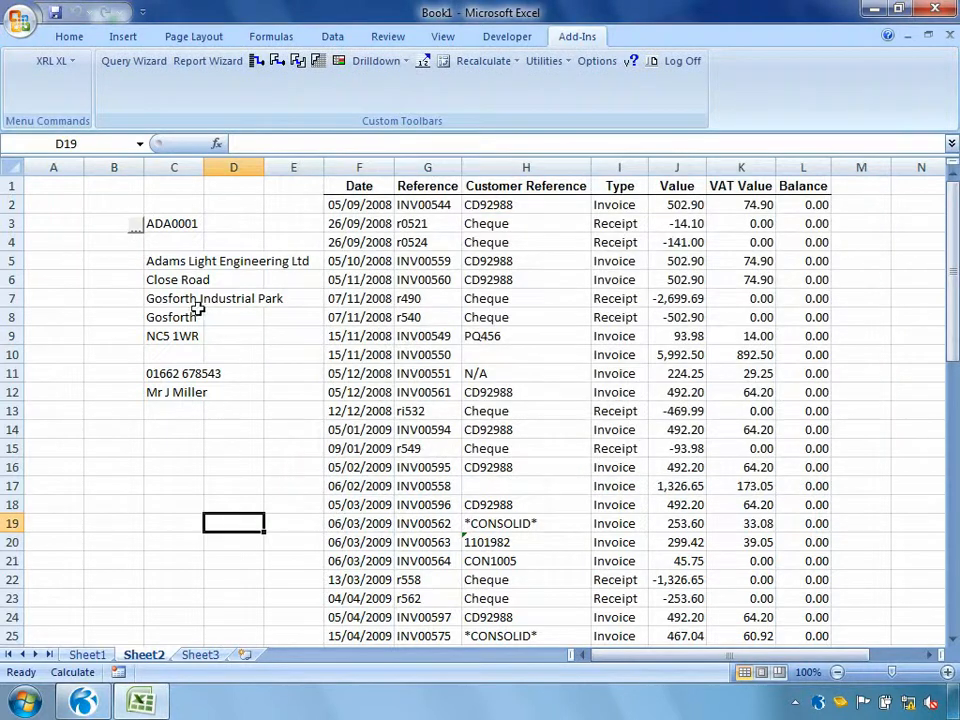
Switch the account with the selector beside cell C3 to Anderson Car Factors Ltd, Adams Light Engineering Ltd and finally Abington Hire Limited
left_click(138, 227)
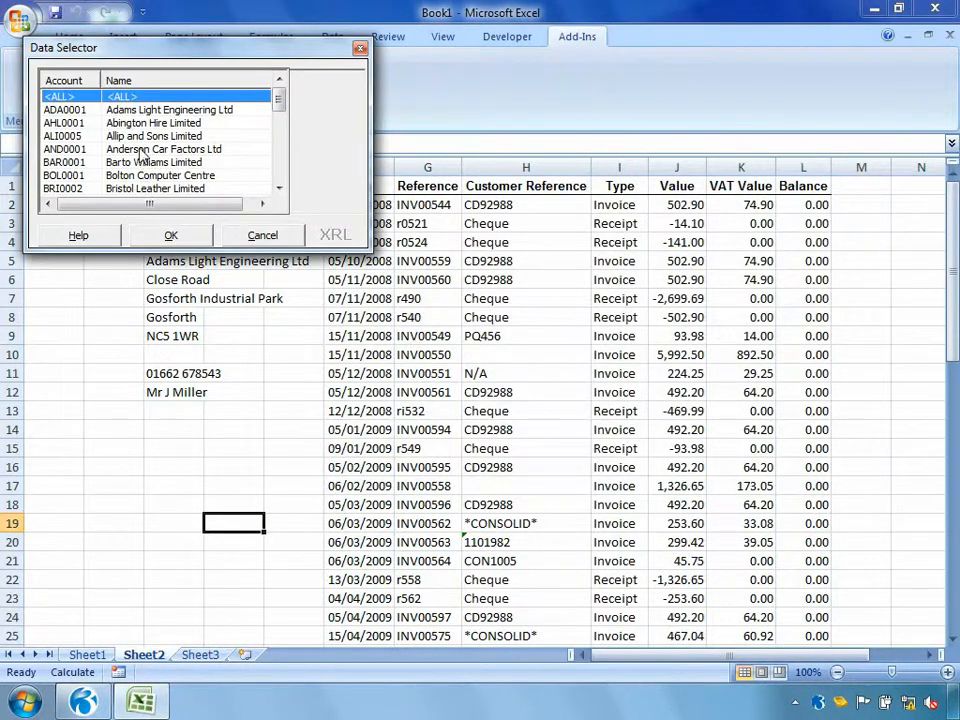
double_click(138, 147)
left_click(138, 230)
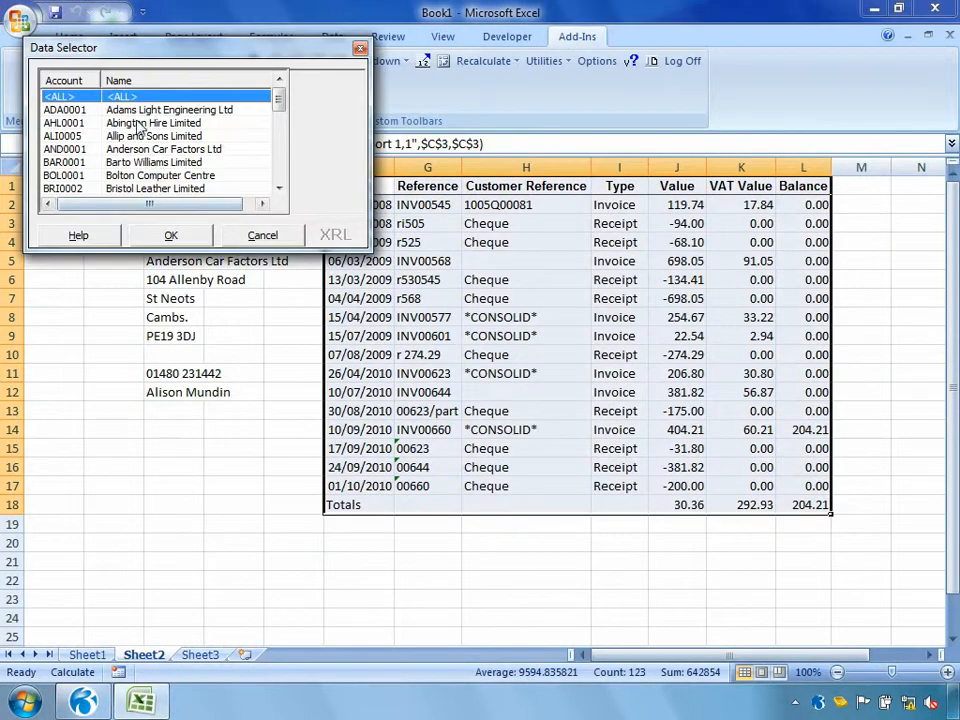
double_click(105, 107)
left_click(134, 229)
double_click(108, 116)
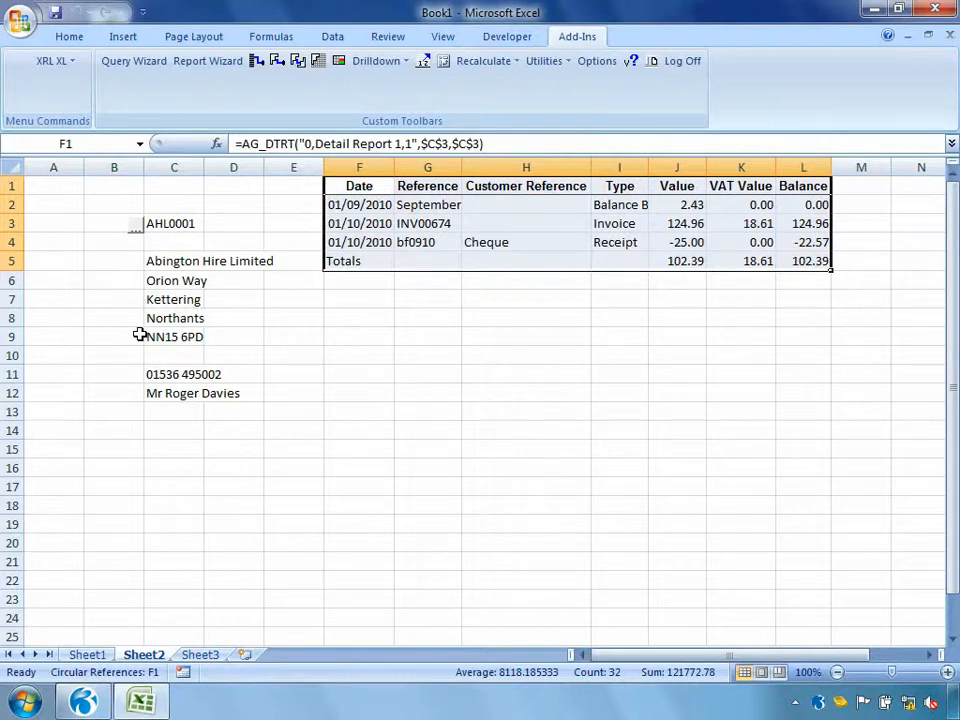
Start a Cube Analysis on Sheet3 using the Sales table SH / History (SL)
left_click(216, 656)
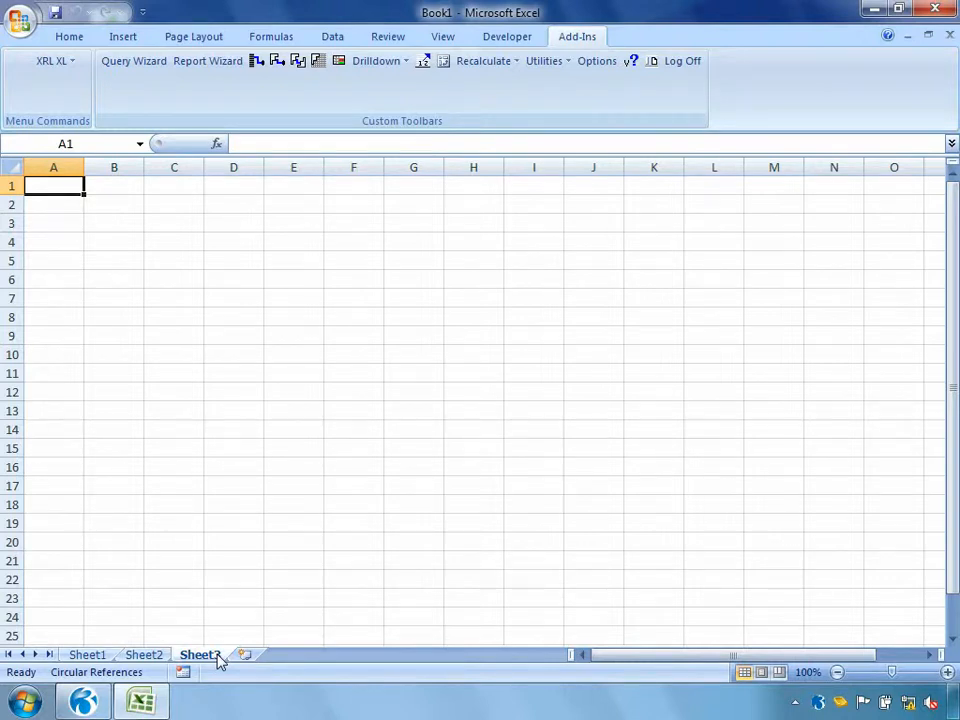
left_click(70, 64)
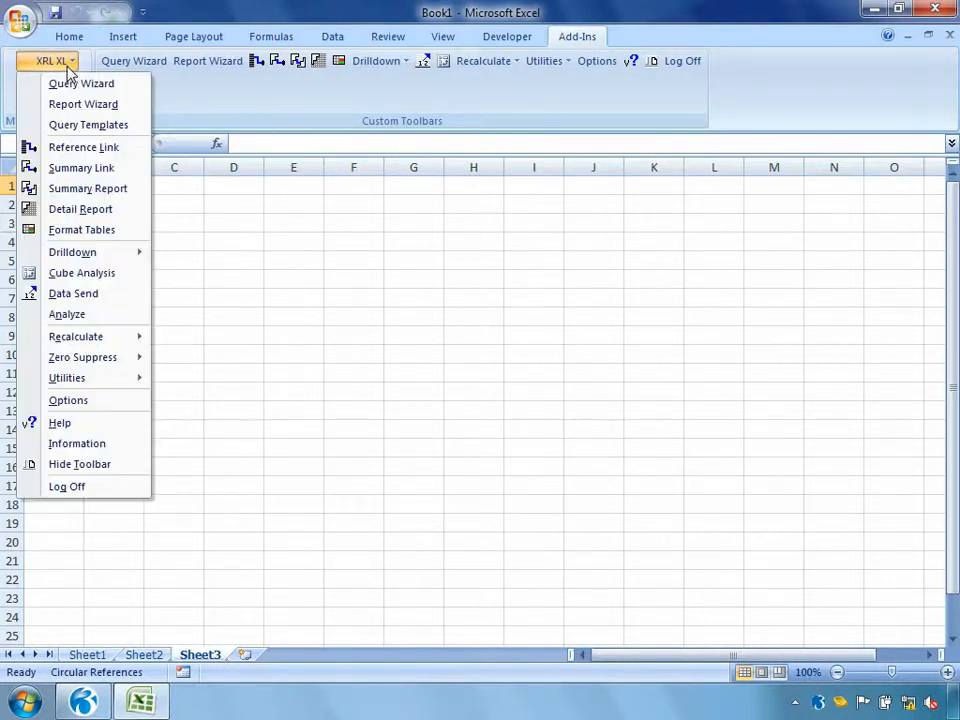
left_click(65, 275)
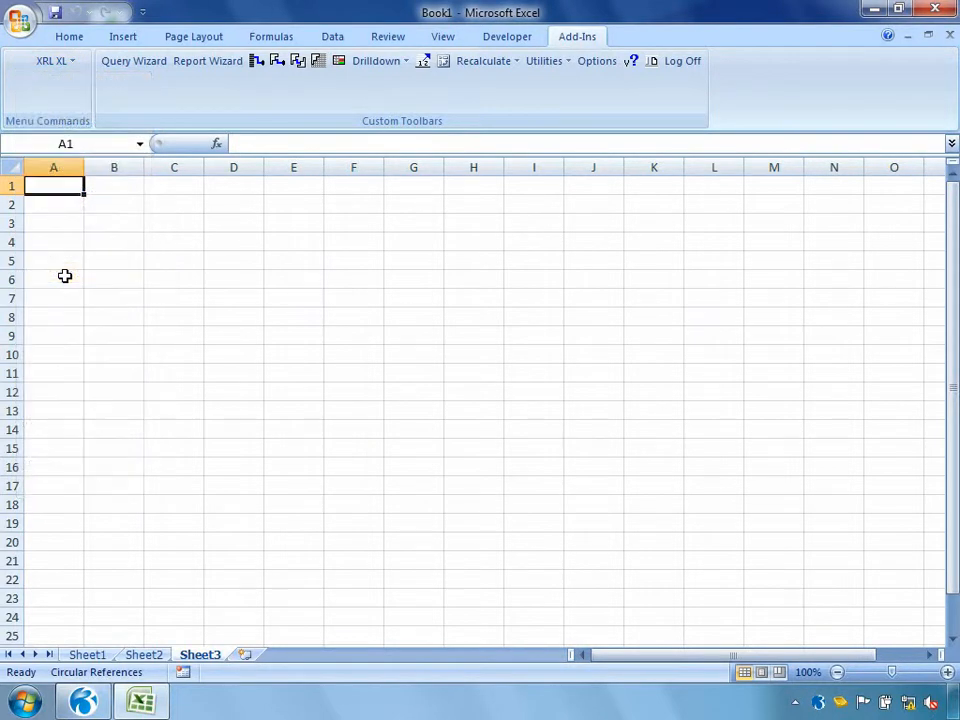
double_click(170, 270)
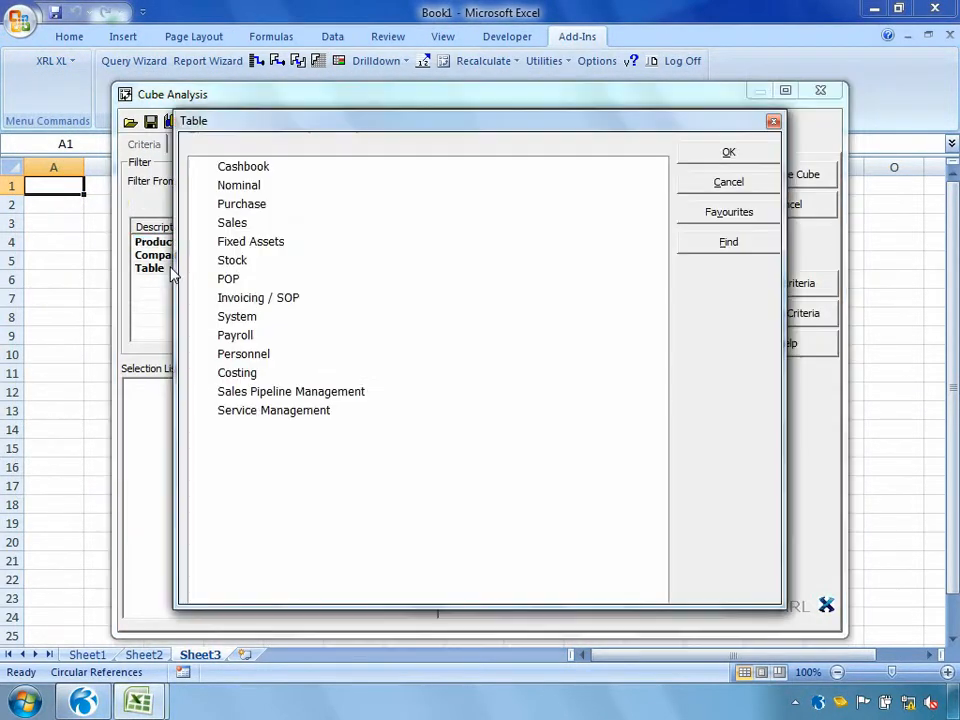
left_click(201, 224)
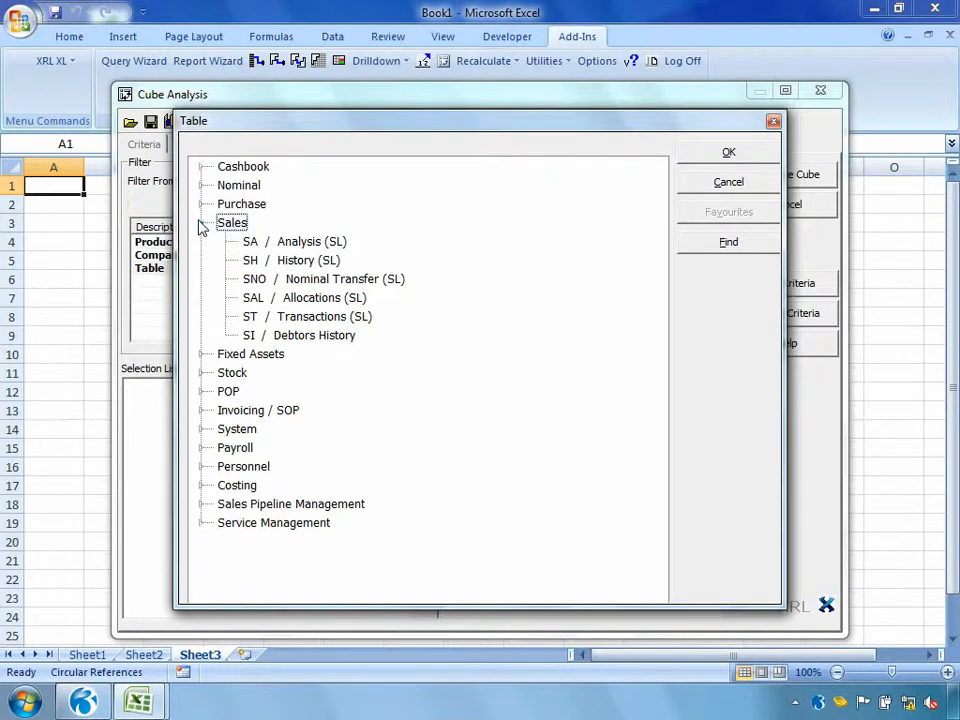
double_click(297, 262)
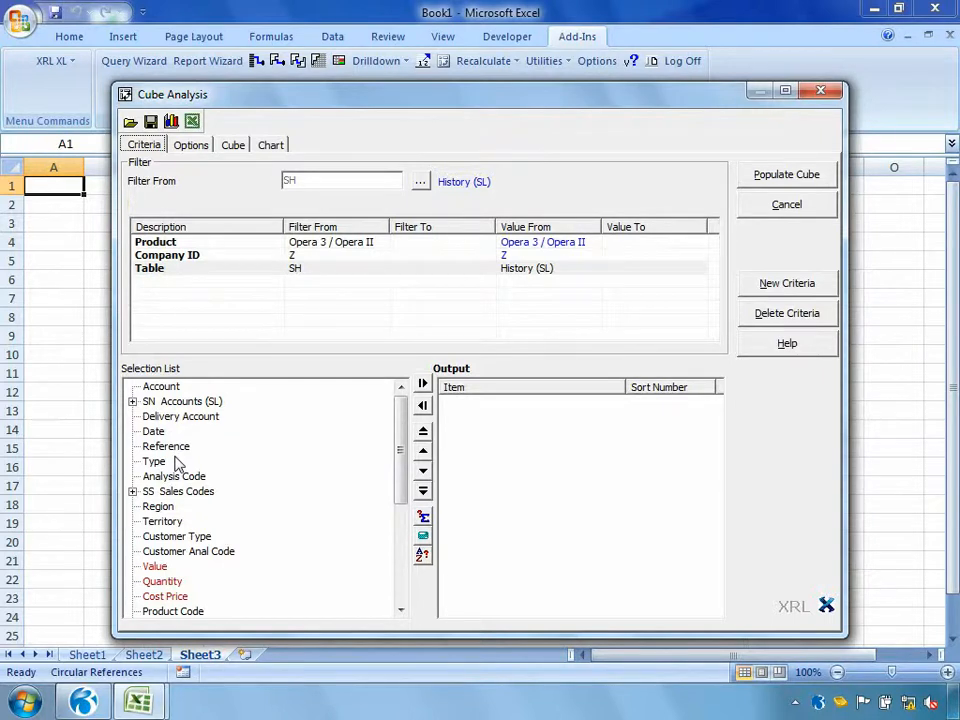
Add Account, Date, Region, Territory, Value and the Stock Reference from CN Names (Stk) to the cube's output
double_click(160, 387)
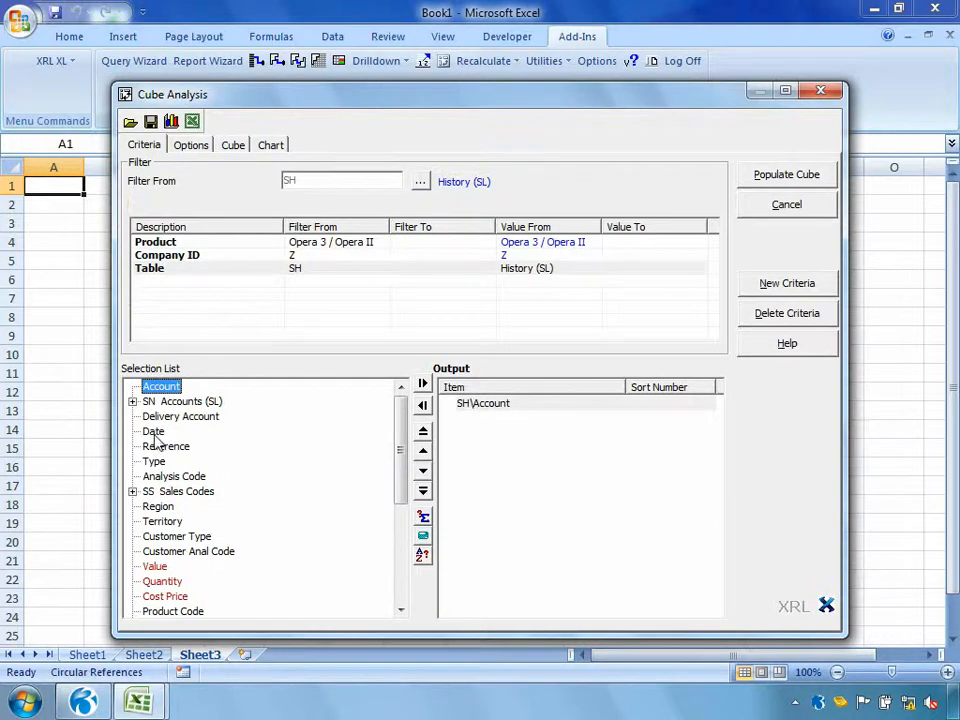
double_click(153, 432)
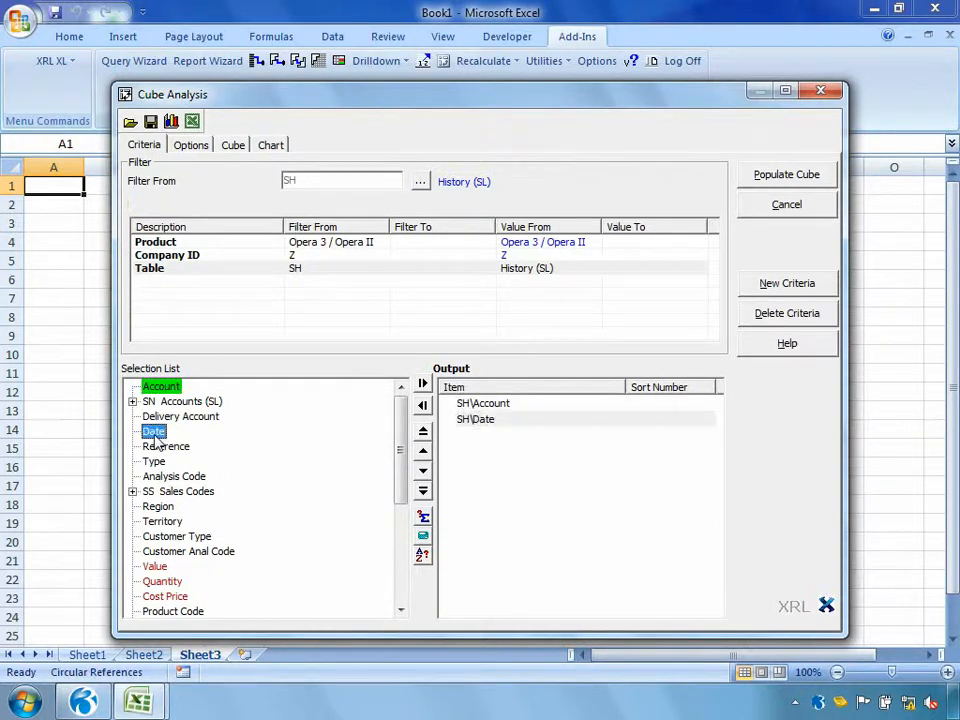
double_click(160, 507)
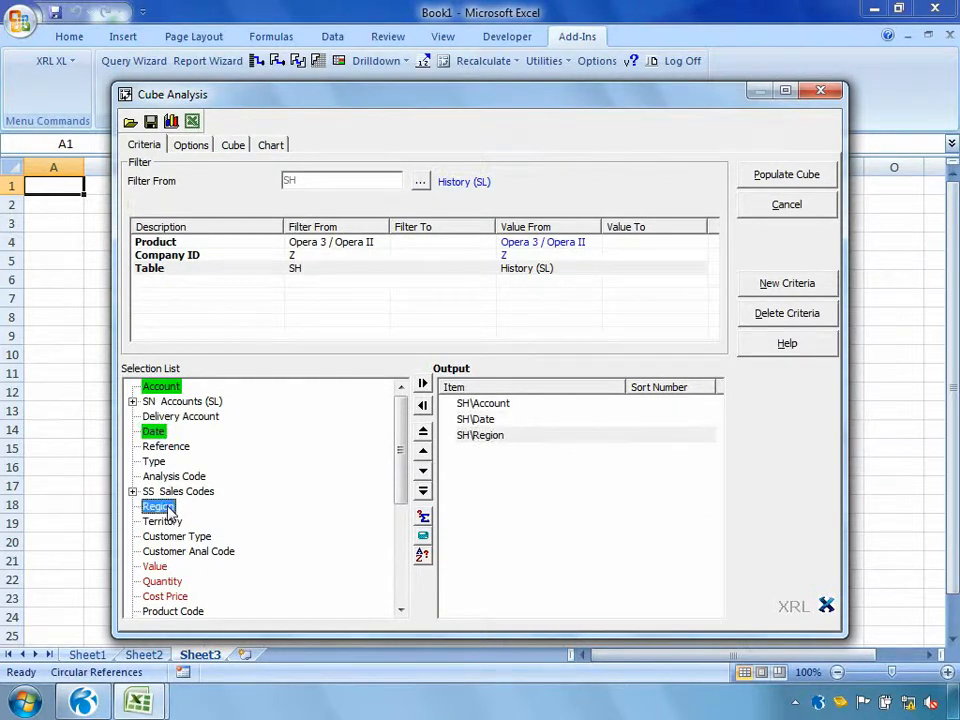
double_click(164, 522)
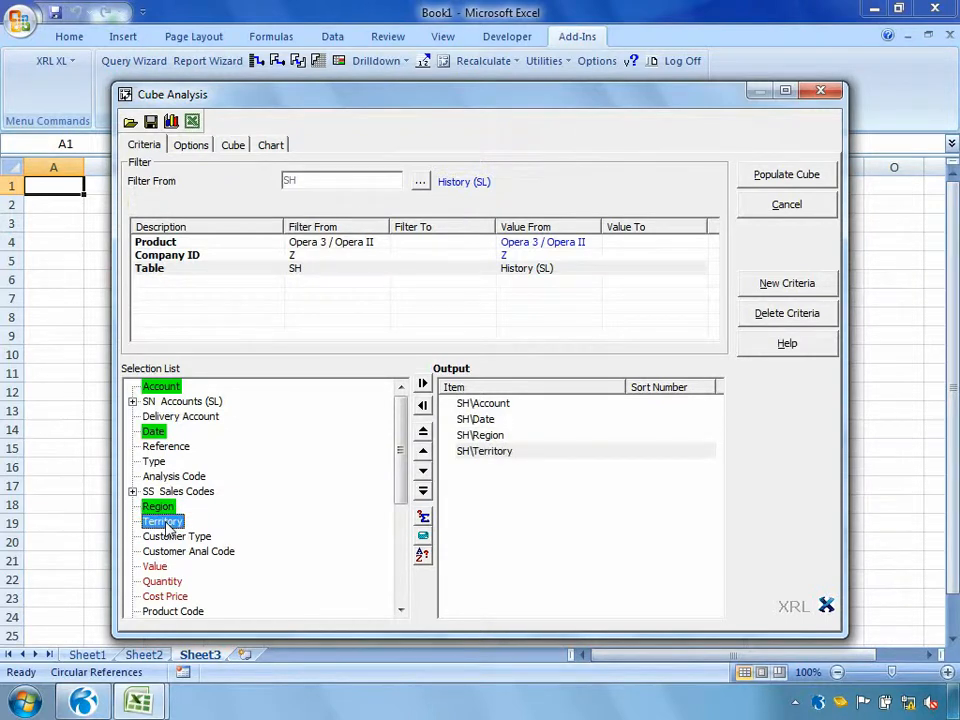
double_click(155, 566)
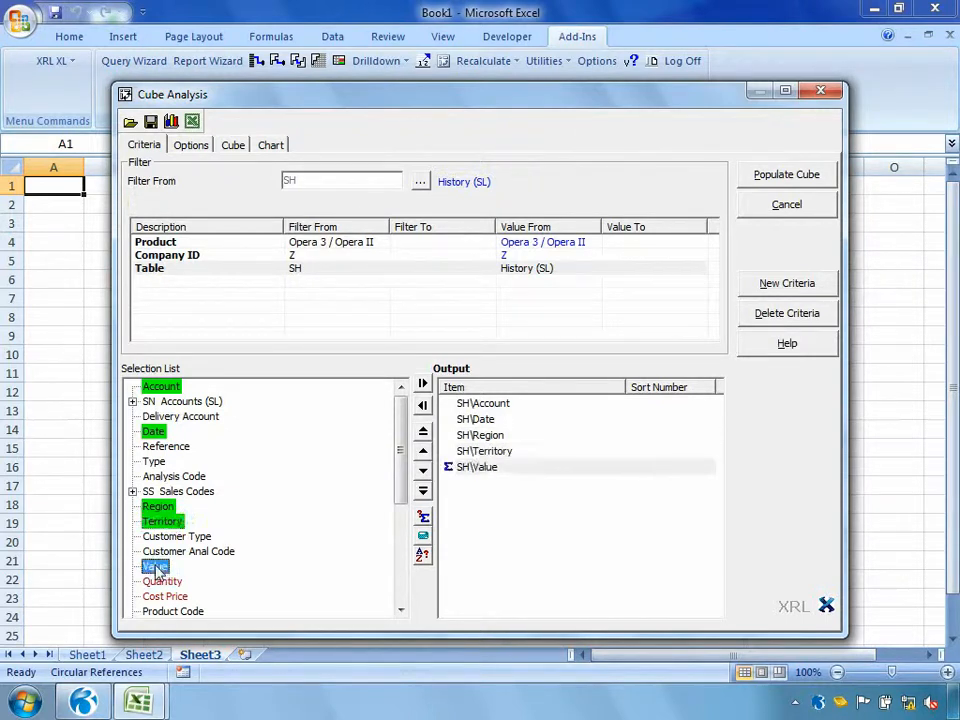
left_click(400, 611)
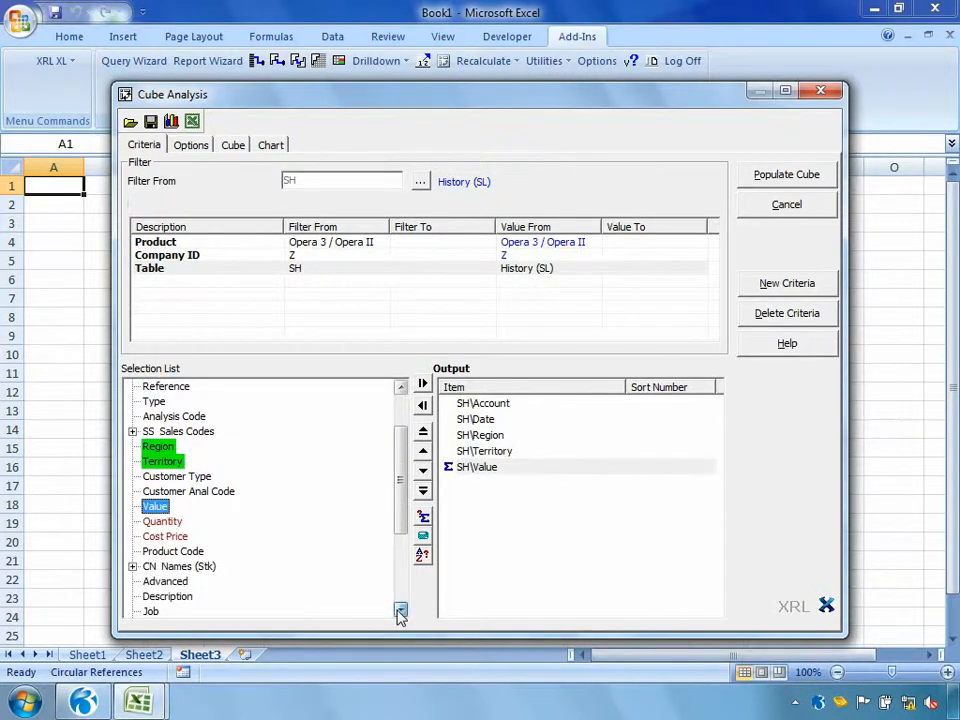
left_click(132, 566)
double_click(190, 582)
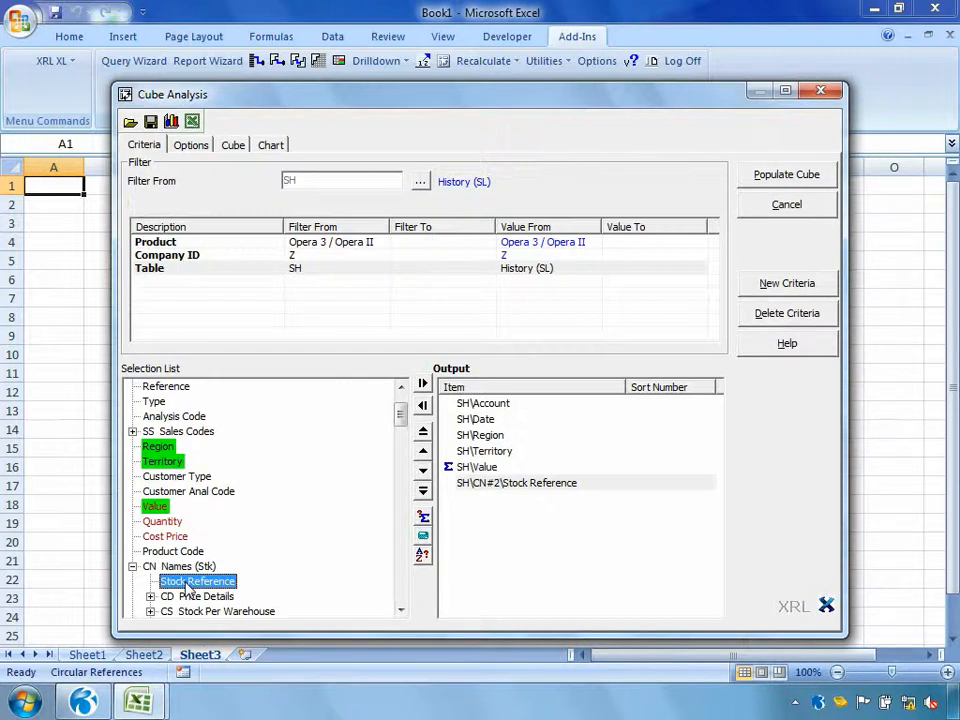
Split the cube's Date dimension into Year and Month, and populate the cube
left_click(191, 147)
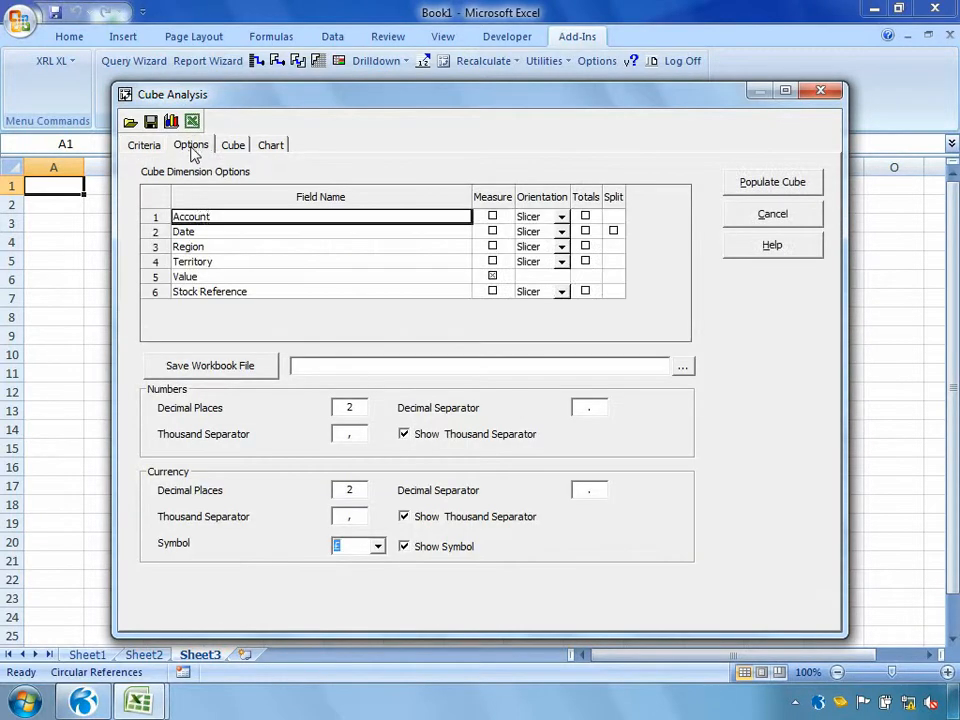
left_click(208, 231)
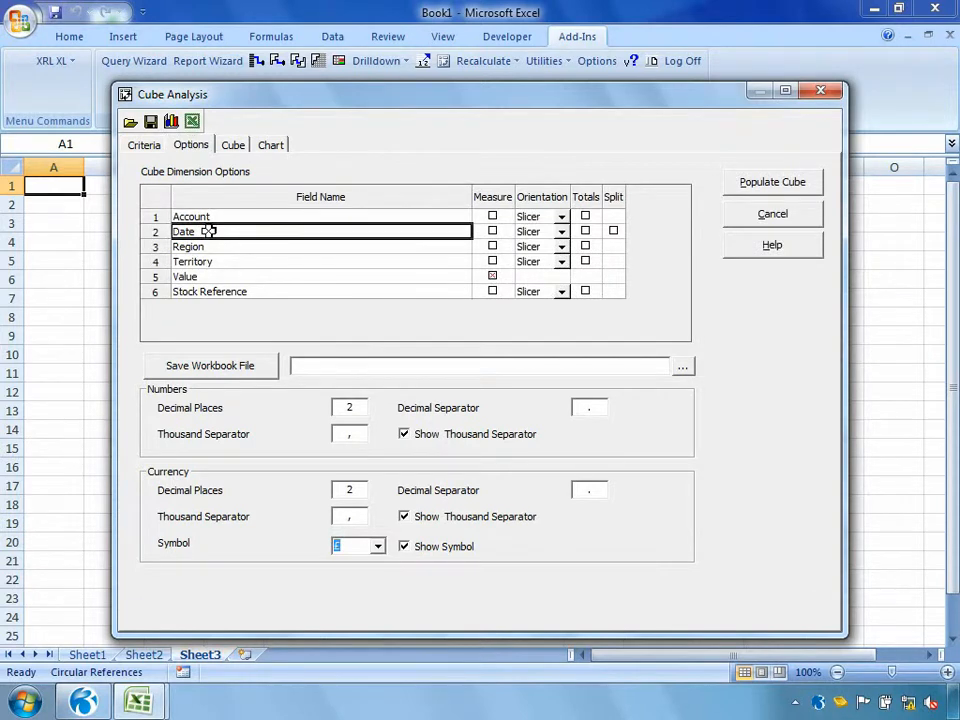
left_click(615, 233)
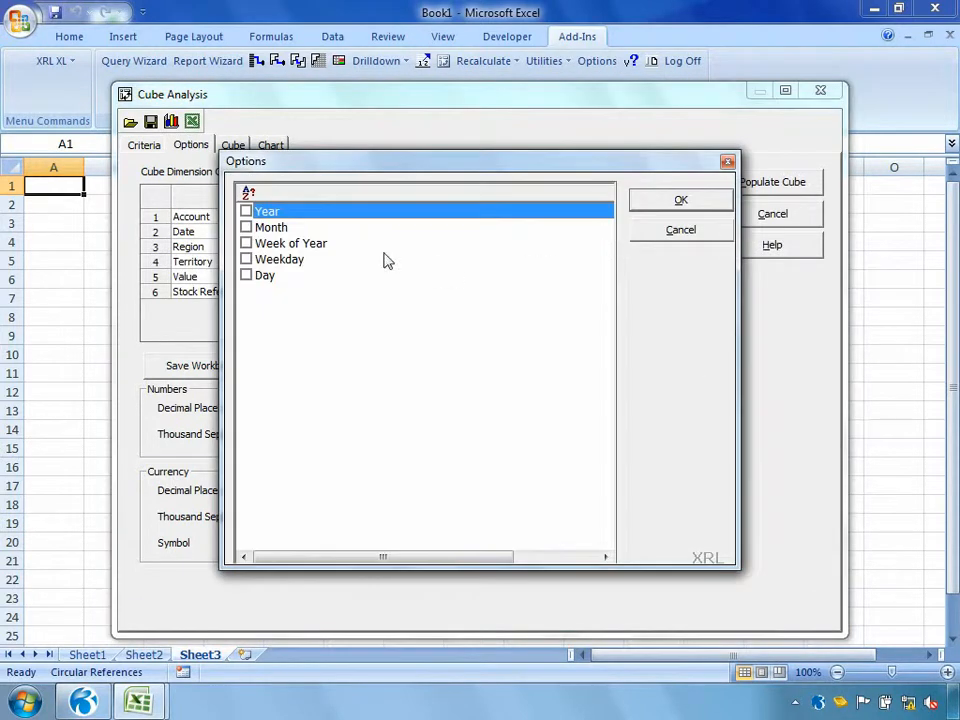
left_click(246, 211)
left_click(246, 227)
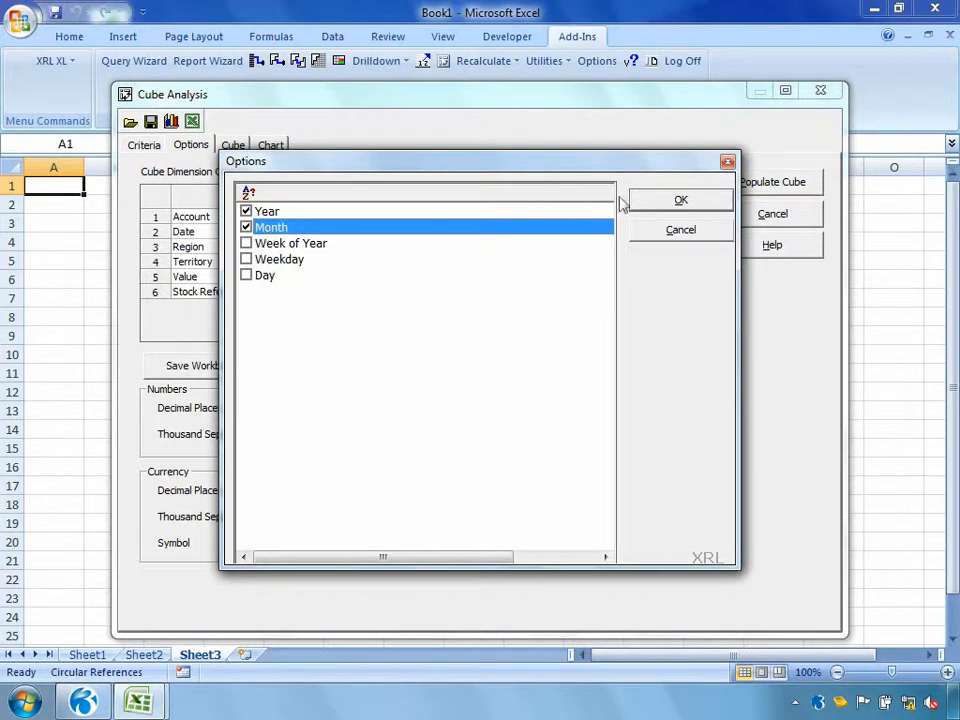
left_click(660, 200)
left_click(760, 188)
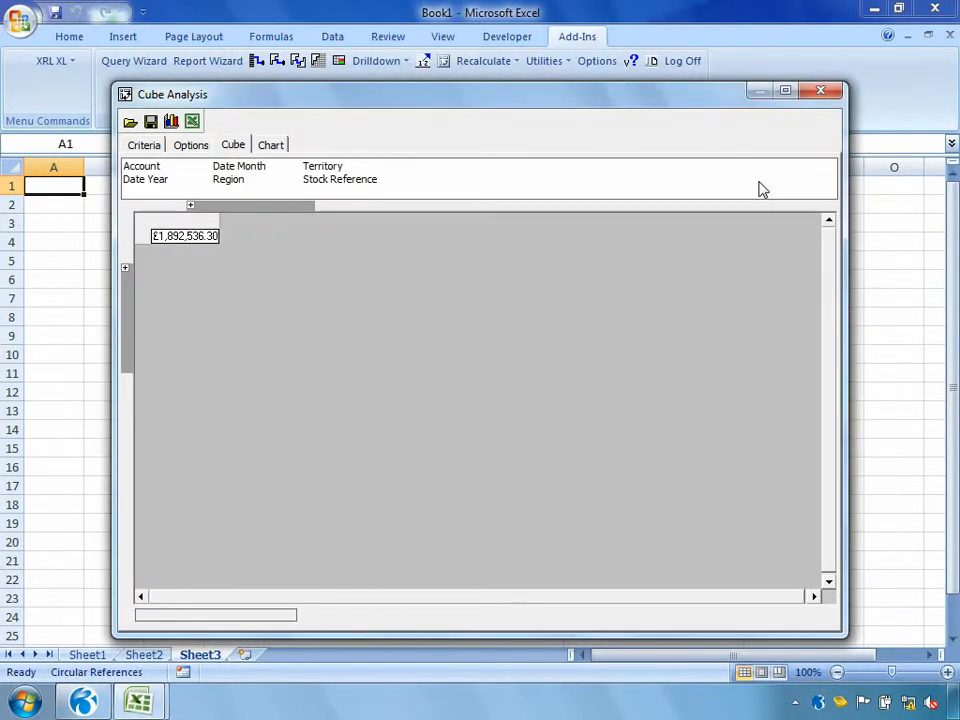
Arrange the cube with Region across the columns and Date Month down the rows
left_click(183, 237)
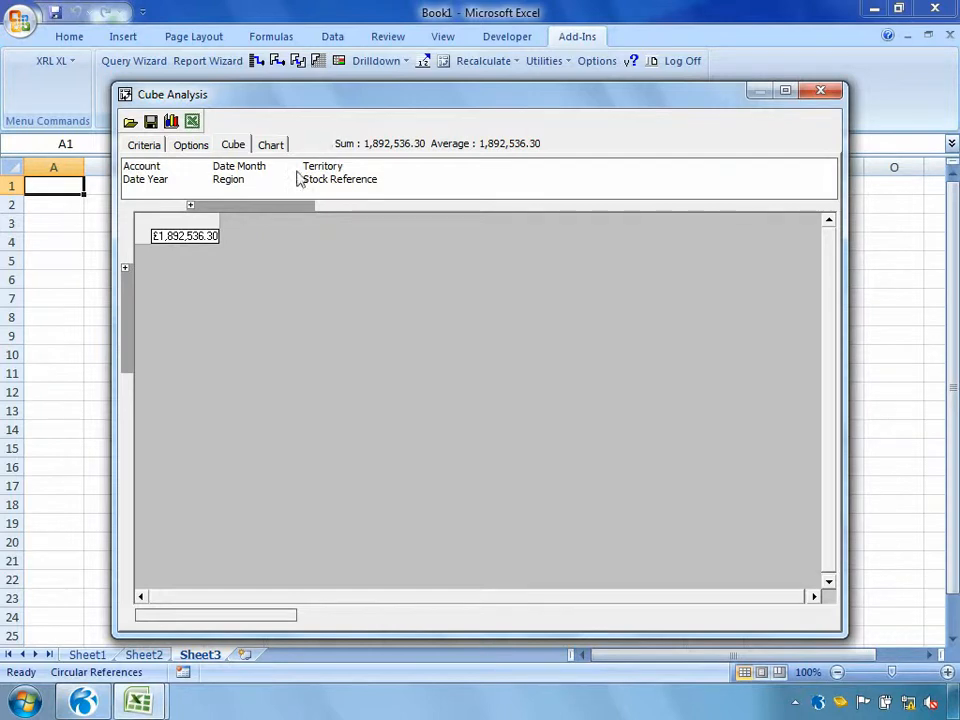
left_click(236, 184)
left_click_drag(236, 184, 242, 210)
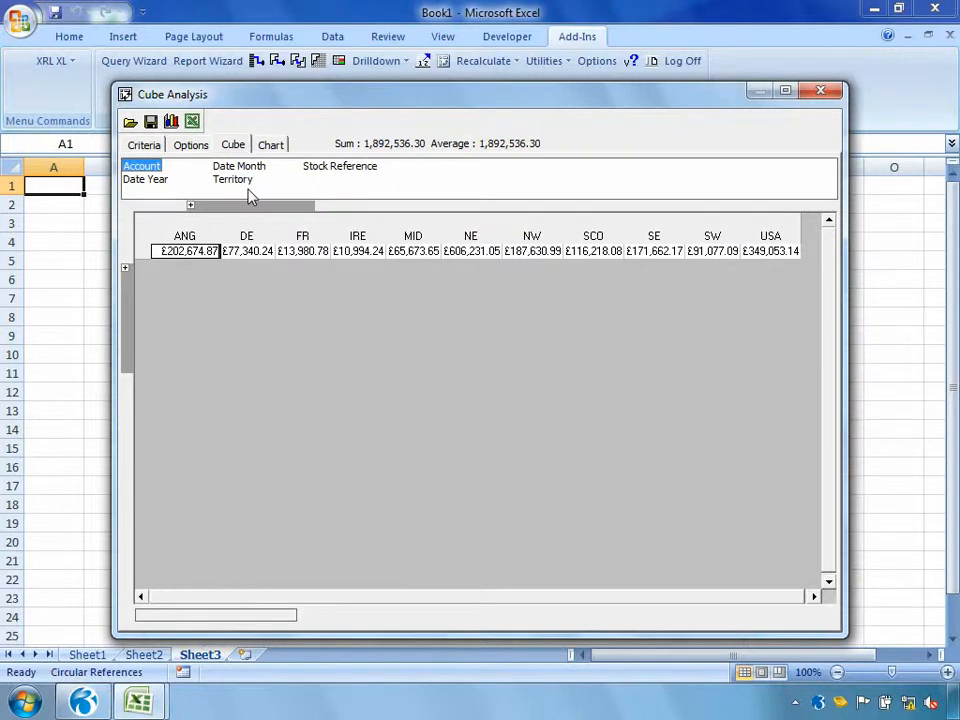
left_click_drag(242, 164, 130, 310)
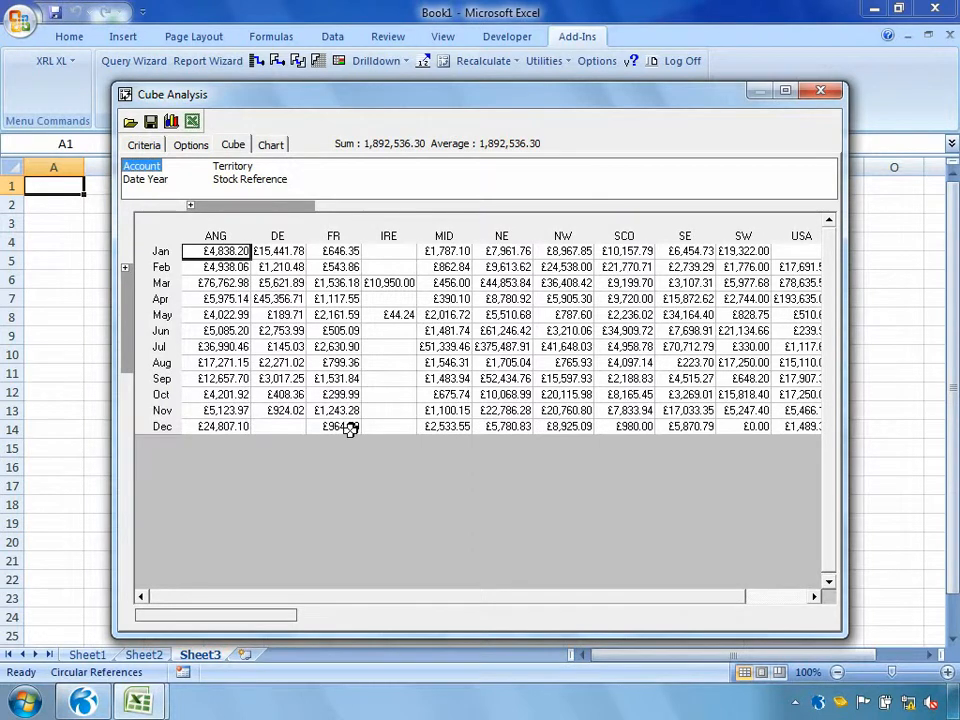
Chart the NE region's January to December sales and look at the drilldown choices for the July bar
left_click_drag(506, 251, 489, 422)
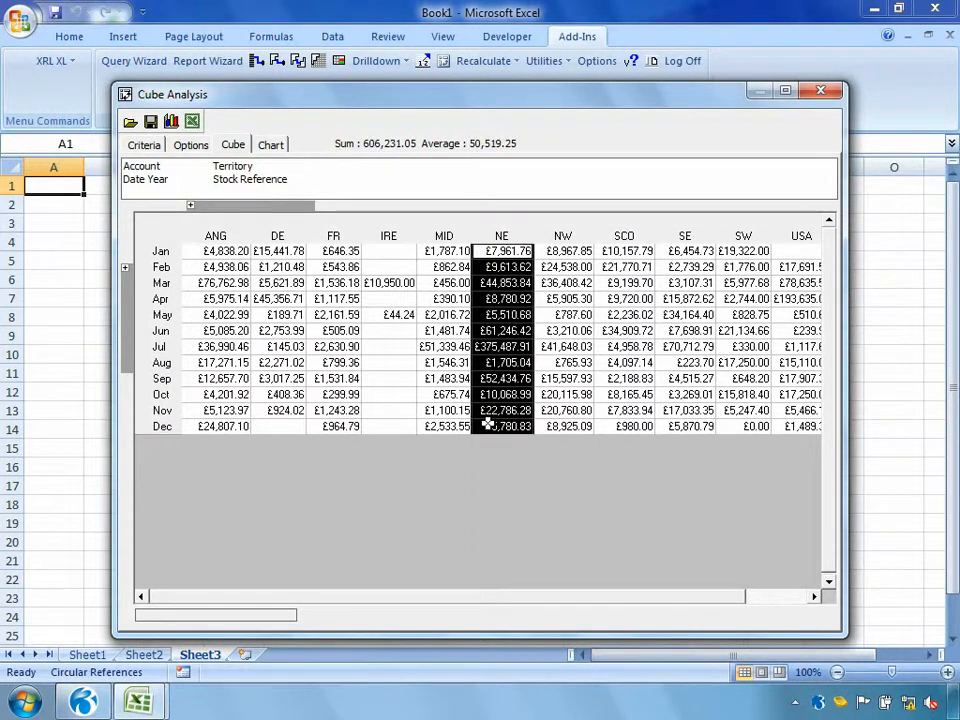
left_click(270, 145)
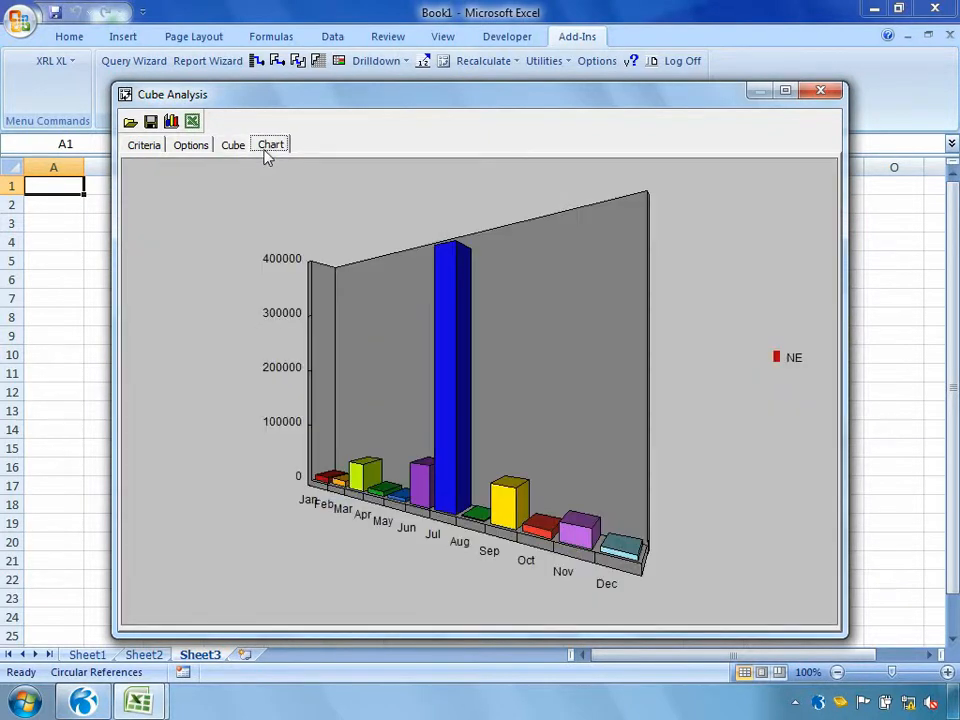
right_click(447, 413)
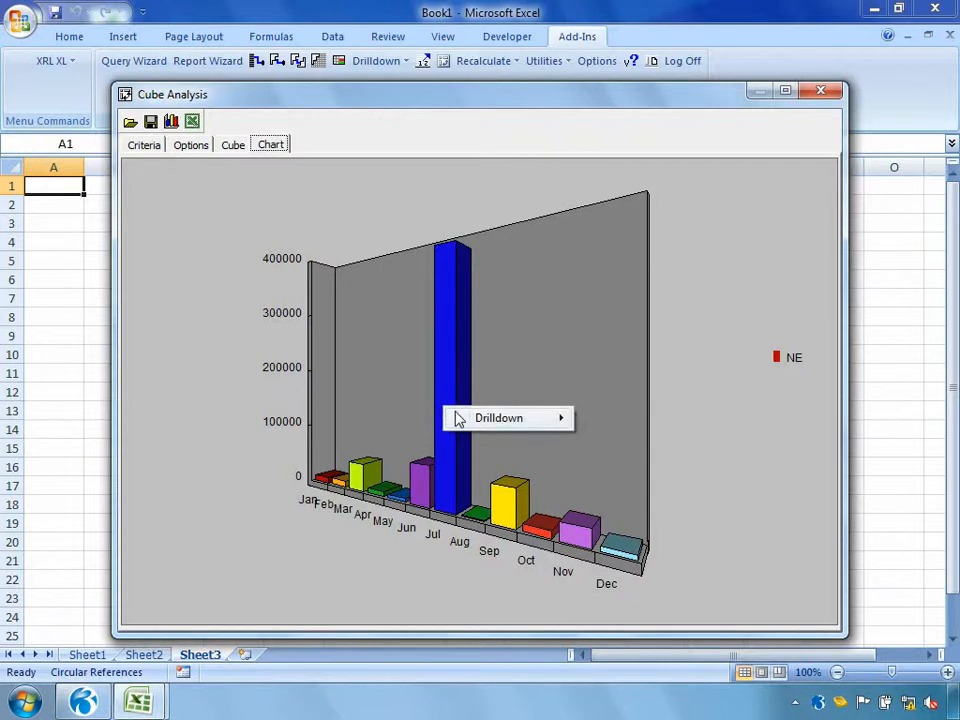
mouse_move(545, 418)
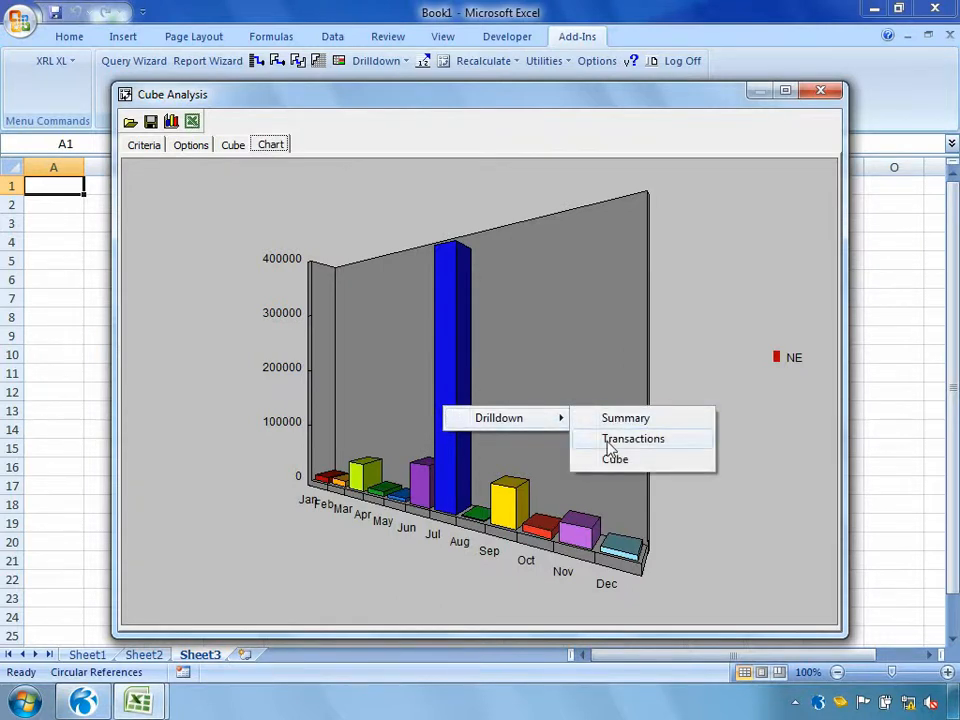
left_click(608, 444)
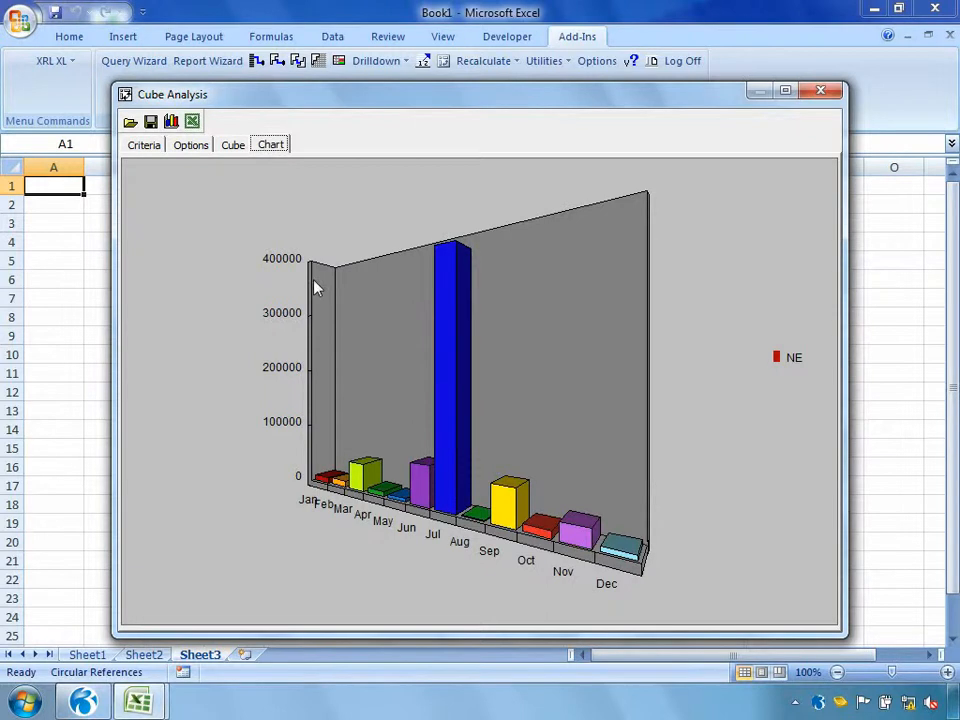
Place Date Year above Date Month in the cube's rows and expand 2005, 2007 and 2008 into months
left_click(232, 147)
left_click_drag(152, 182, 141, 326)
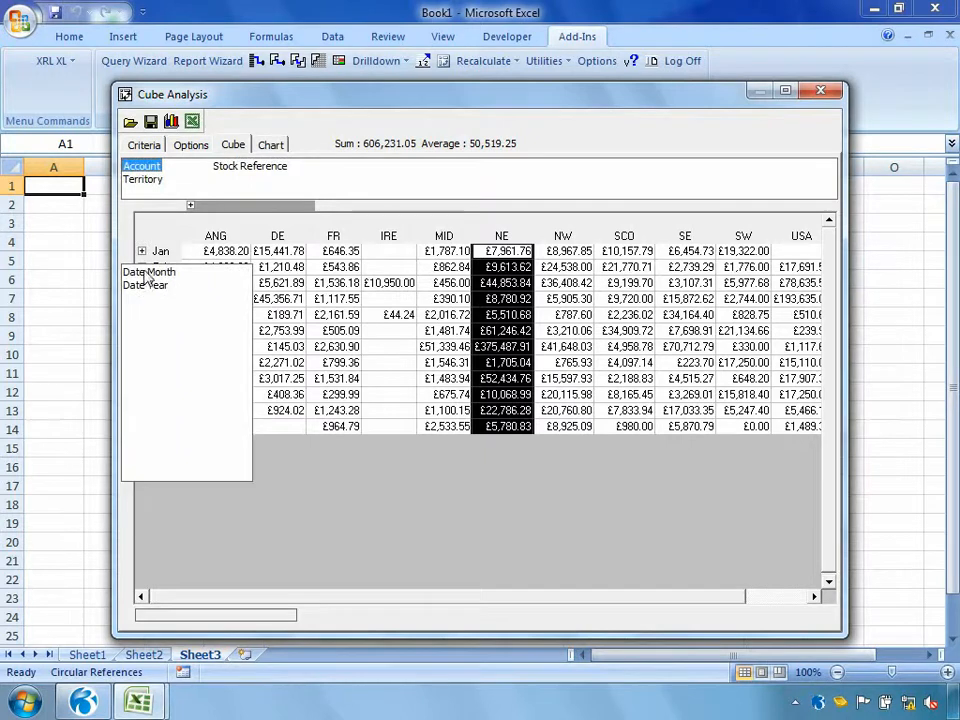
left_click_drag(146, 275, 146, 336)
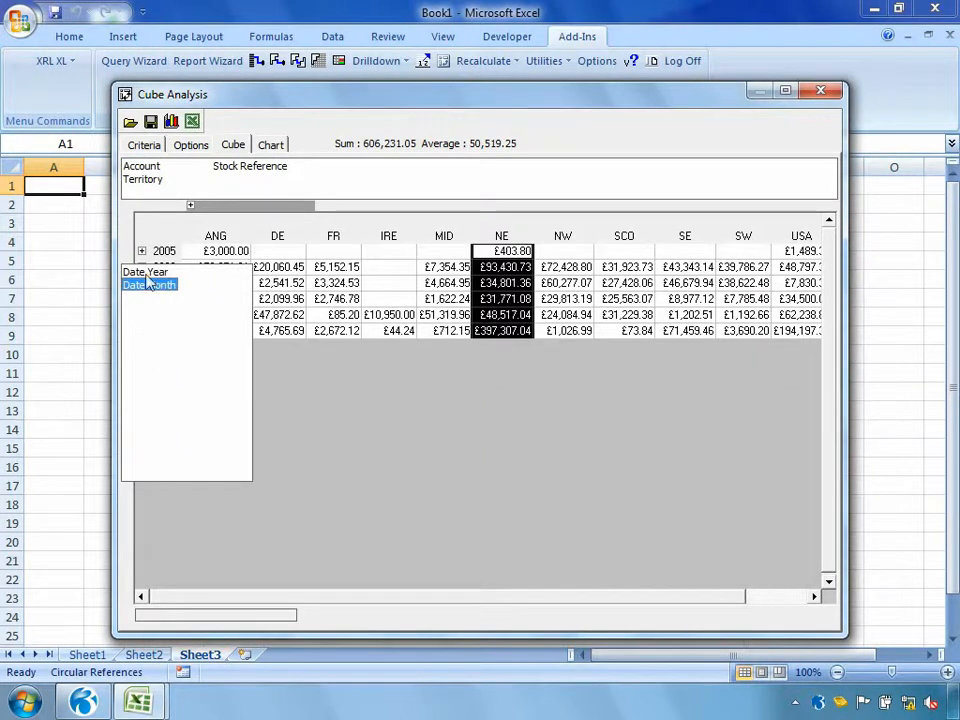
left_click(141, 251)
left_click(141, 298)
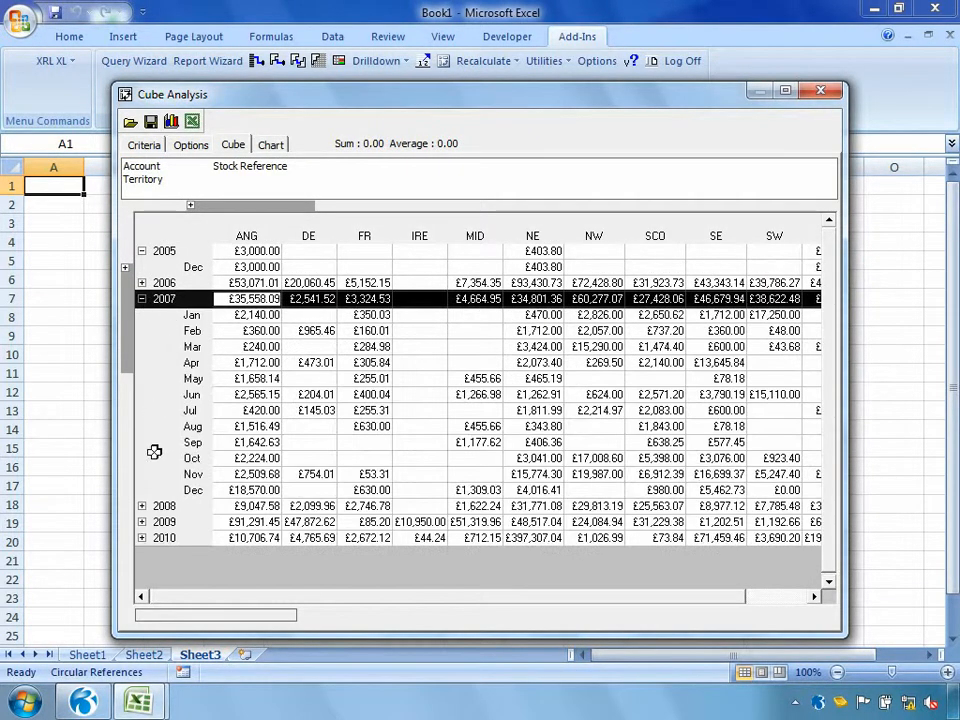
left_click(141, 506)
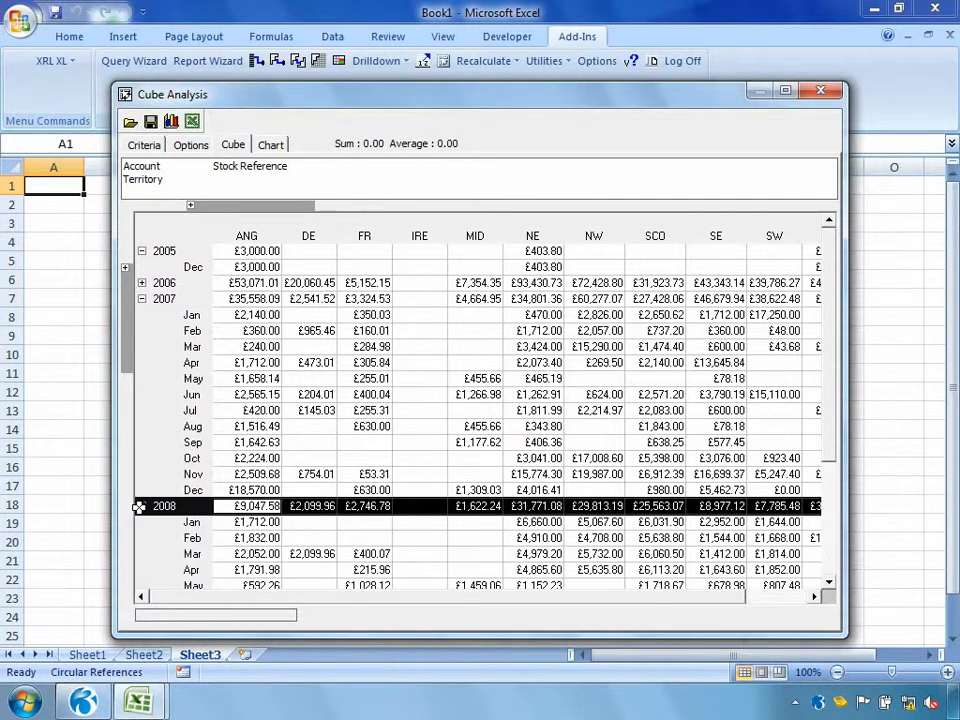
Return Date Year from the rows to the slicers and step the cube's year through to 2009
left_click(125, 267)
left_click_drag(132, 274, 222, 182)
left_click(225, 182)
scroll(225, 182, "down", 3)
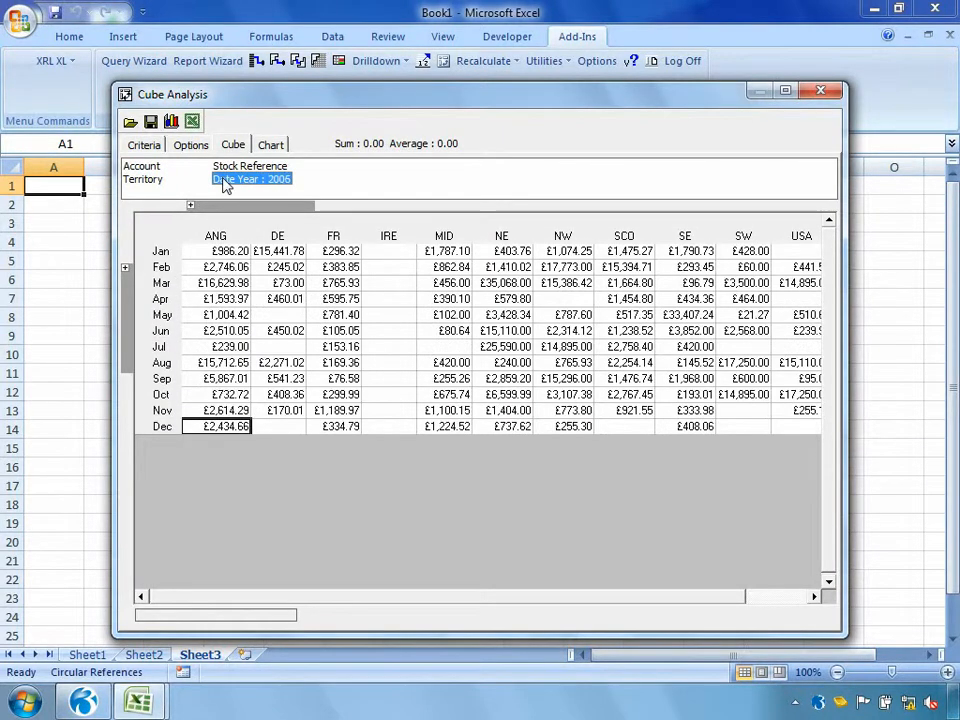
scroll(225, 185, "down", 1)
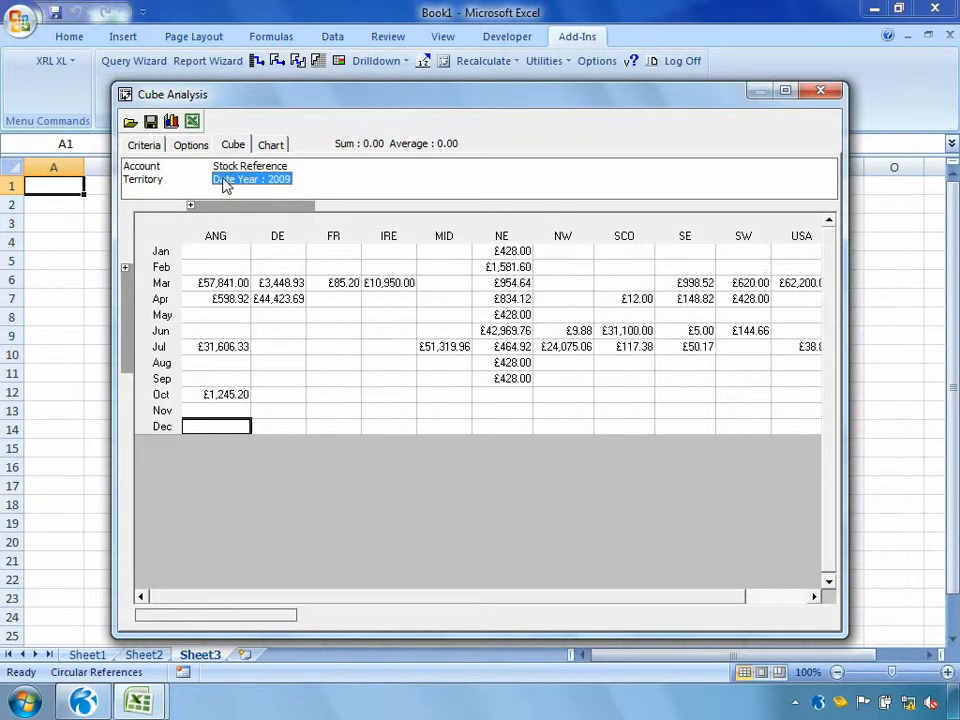
Examine the Date Year members available for filtering, and leave the filter unchanged
right_click(225, 182)
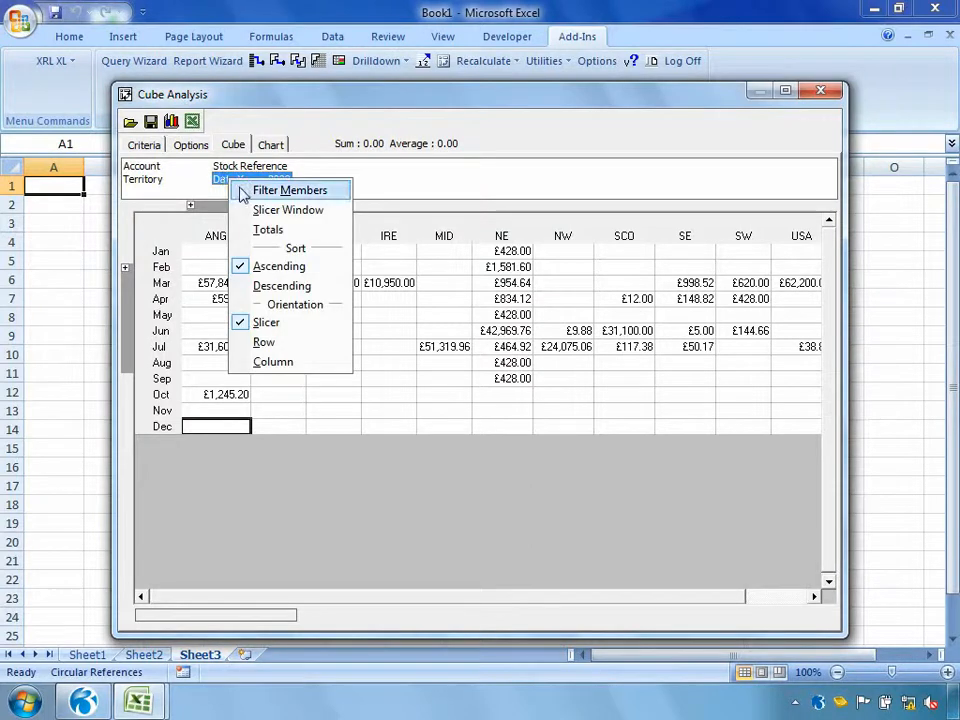
left_click(250, 190)
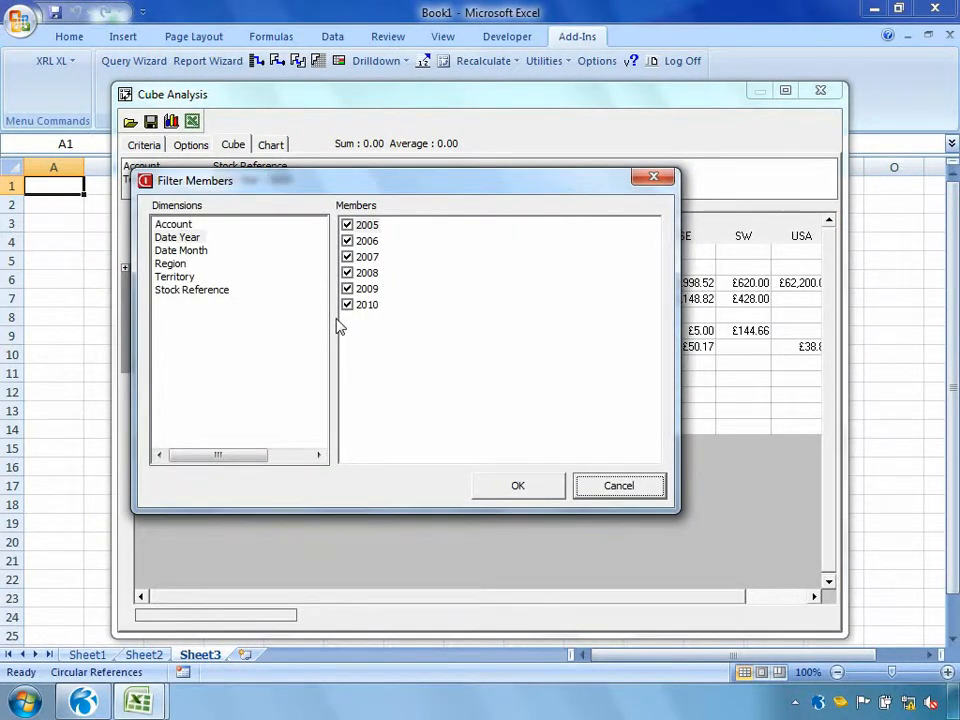
left_click(617, 486)
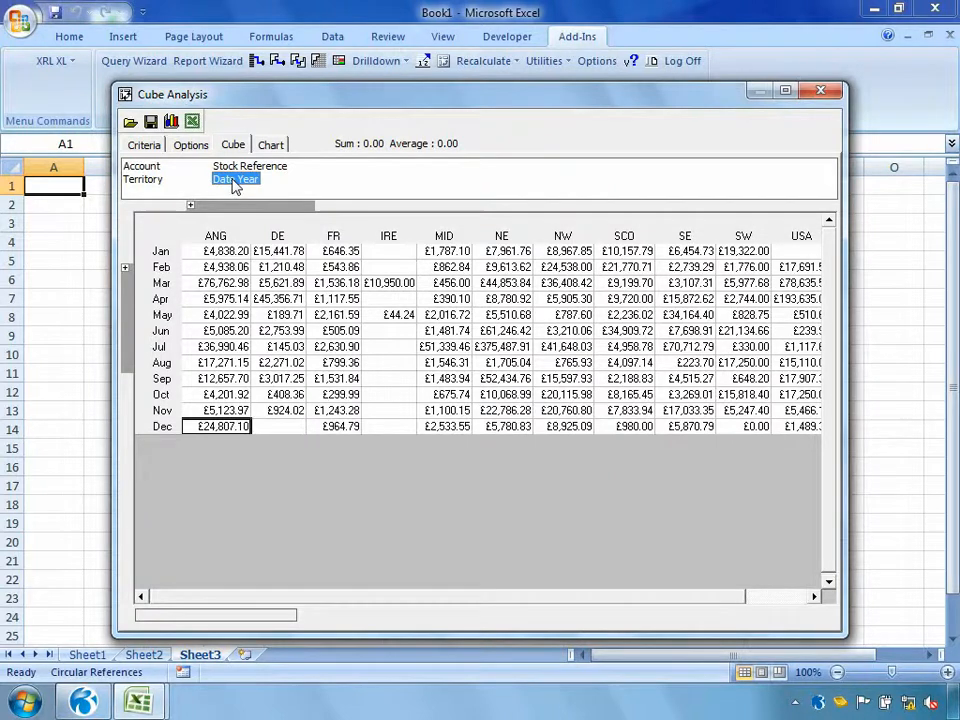
Remove Date Month from the cube's rows and Region from its columns, returning both to the slicers
left_click(125, 270)
left_click_drag(141, 274, 312, 172)
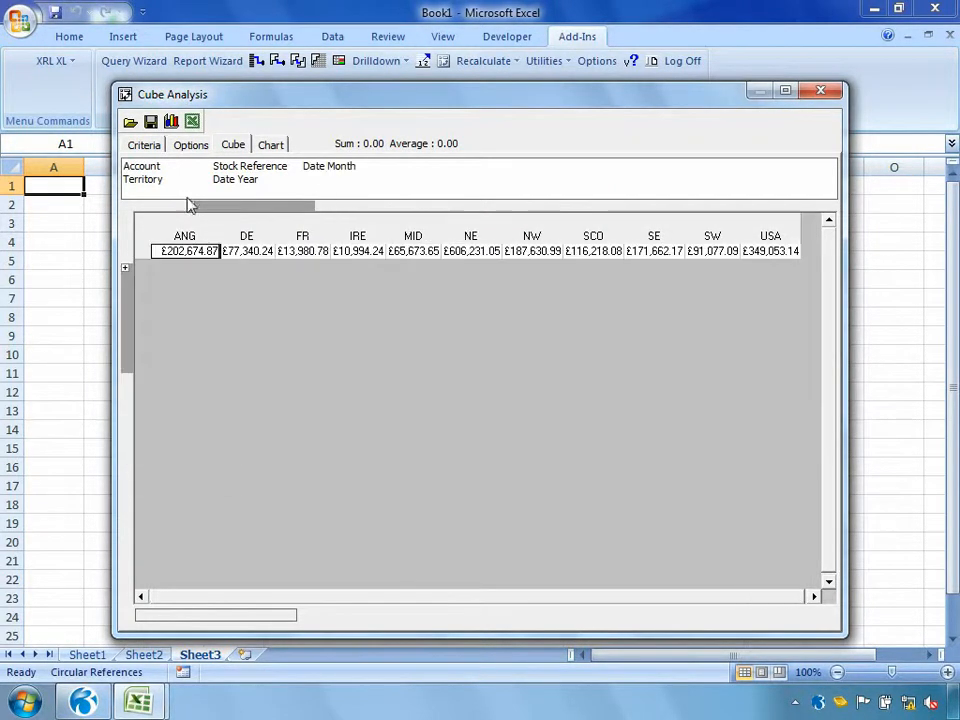
left_click(191, 206)
left_click_drag(205, 209, 305, 187)
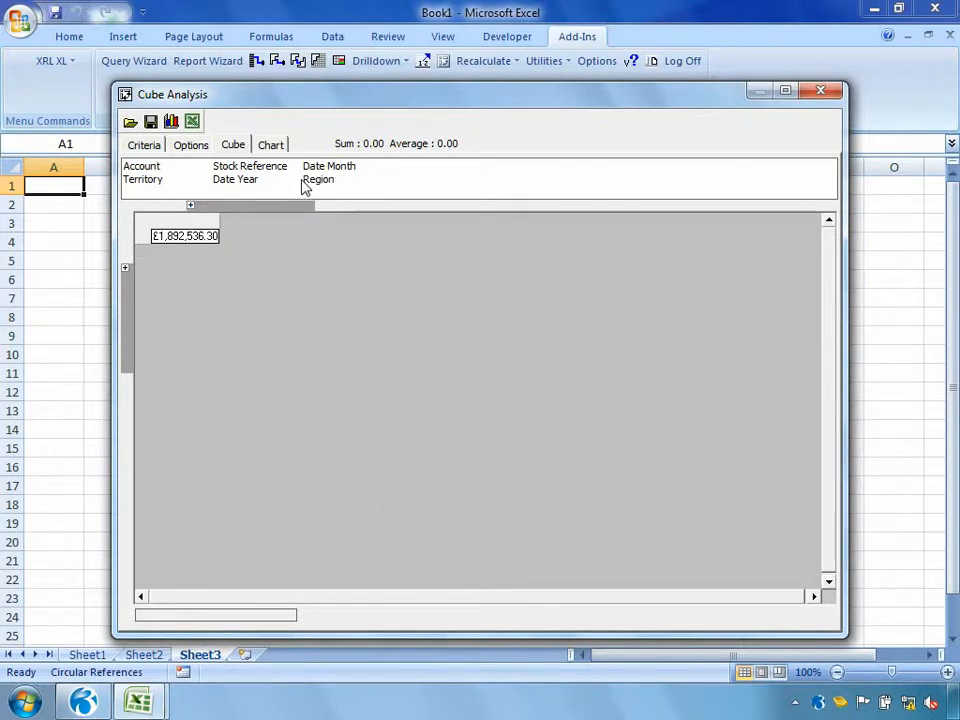
Arrange the cube with Territory across the columns and Account followed by Stock Reference down the rows
left_click_drag(146, 183, 250, 220)
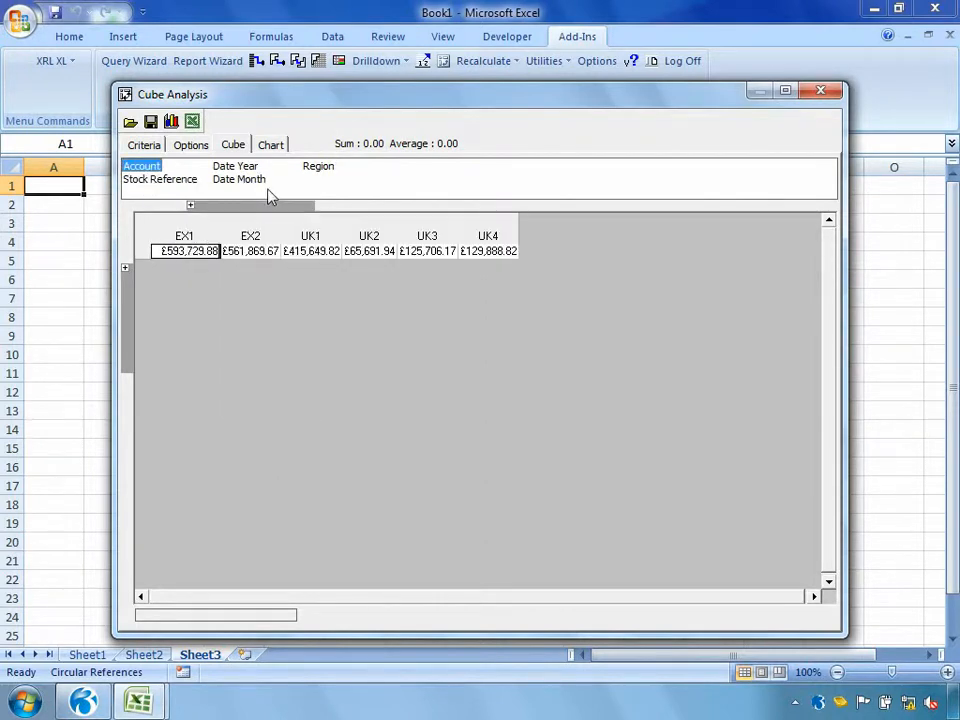
left_click_drag(150, 168, 135, 309)
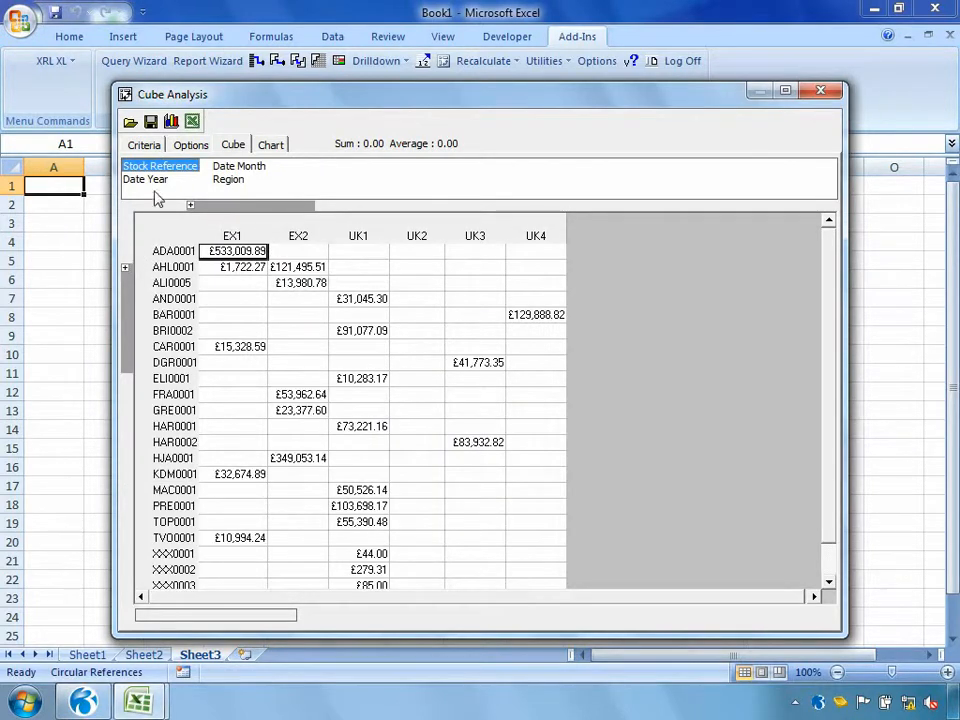
left_click_drag(141, 181, 135, 315)
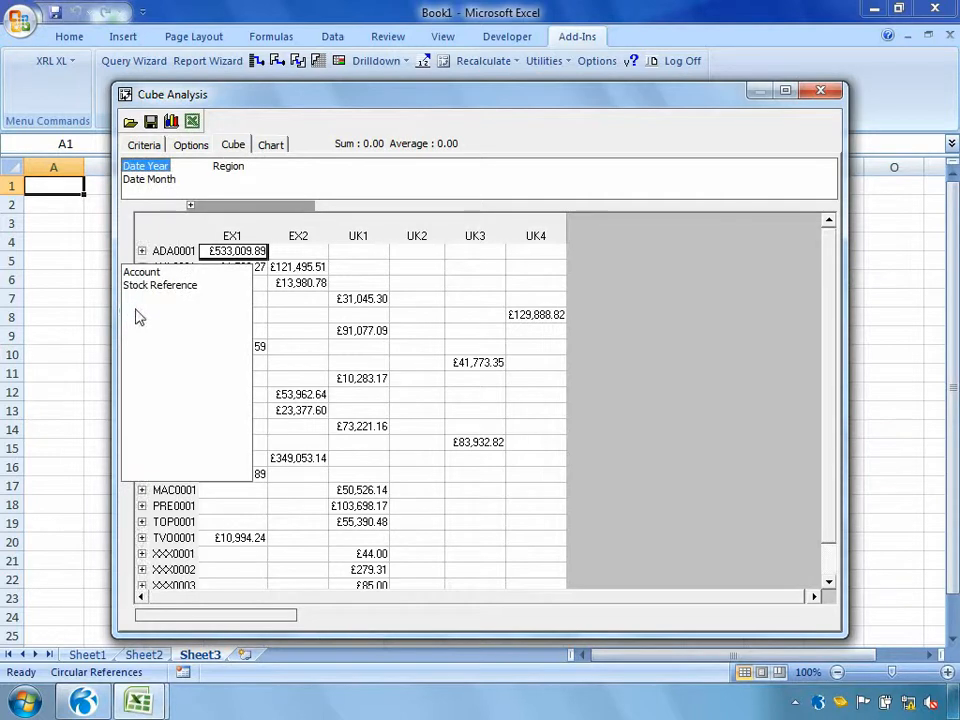
Expand the first and third accounts to examine their sales by stock reference across the territories
left_click(143, 251)
scroll(143, 251, "down", 8)
scroll(143, 251, "down", 5)
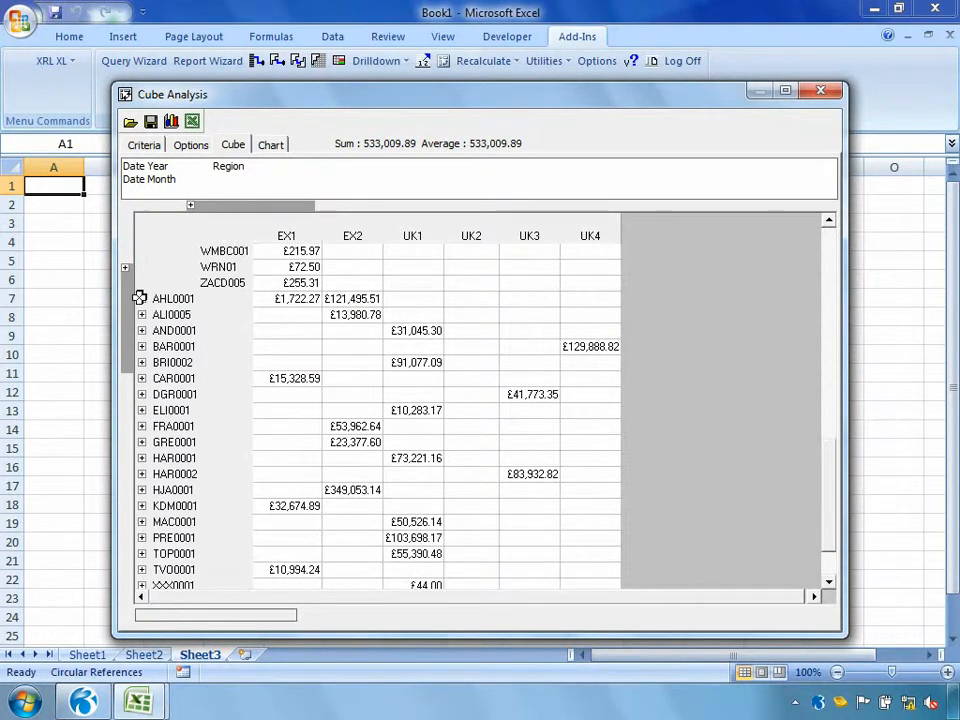
left_click(142, 314)
scroll(142, 314, "down", 8)
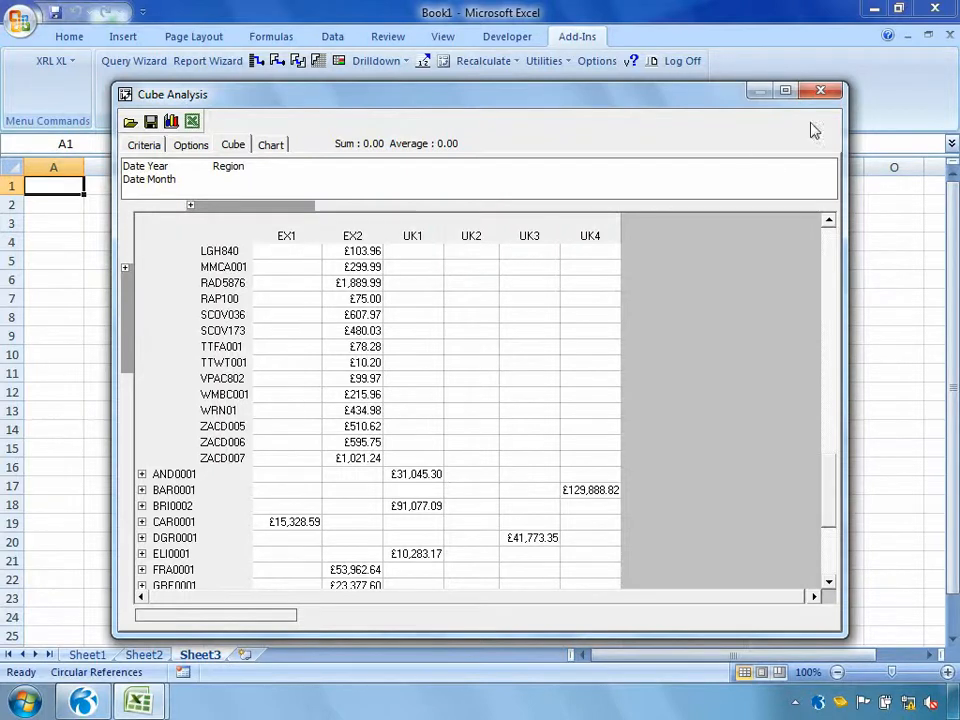
Close the Cube Analysis and open the workbook Management.xlsm from the XRL folder's OPera 3 subfolder
left_click(821, 93)
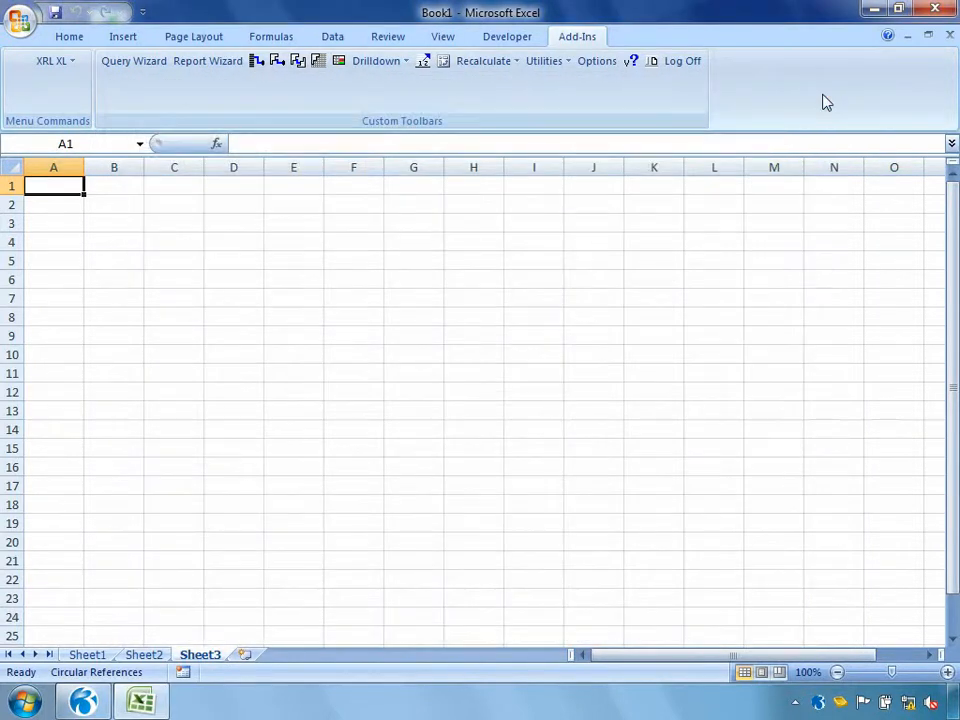
left_click(30, 28)
left_click(35, 103)
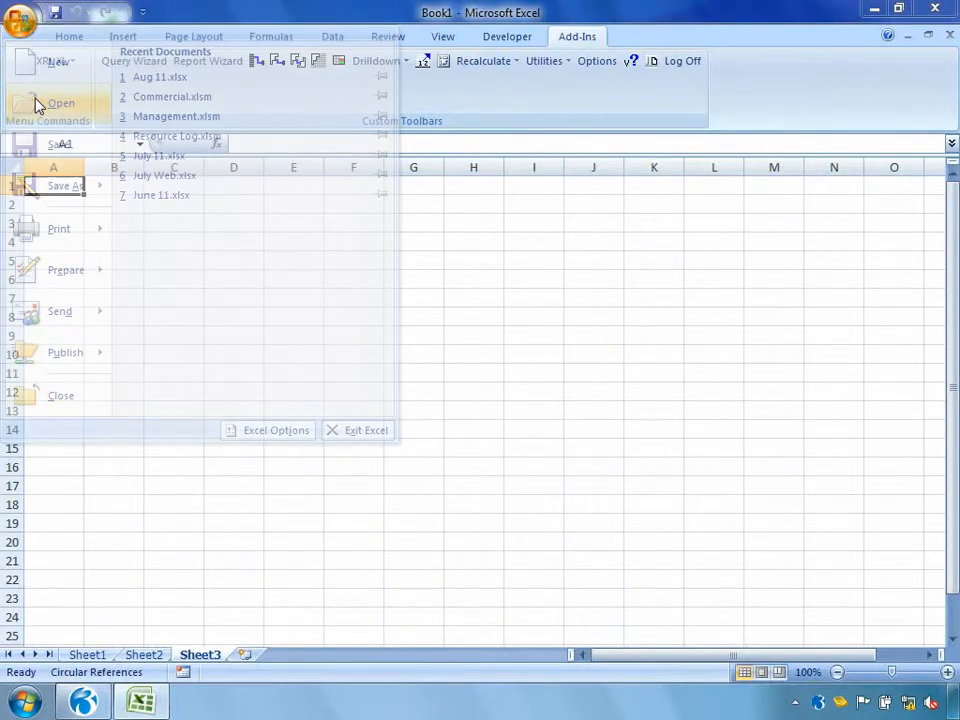
scroll(40, 150, "up", 3)
left_click(98, 140)
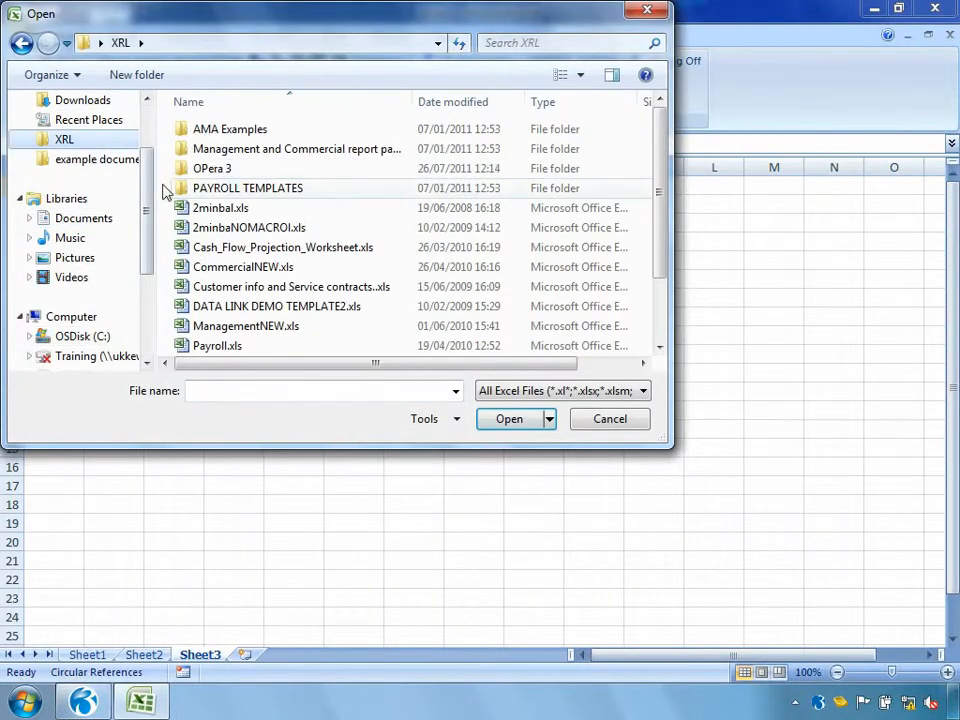
double_click(204, 168)
double_click(205, 169)
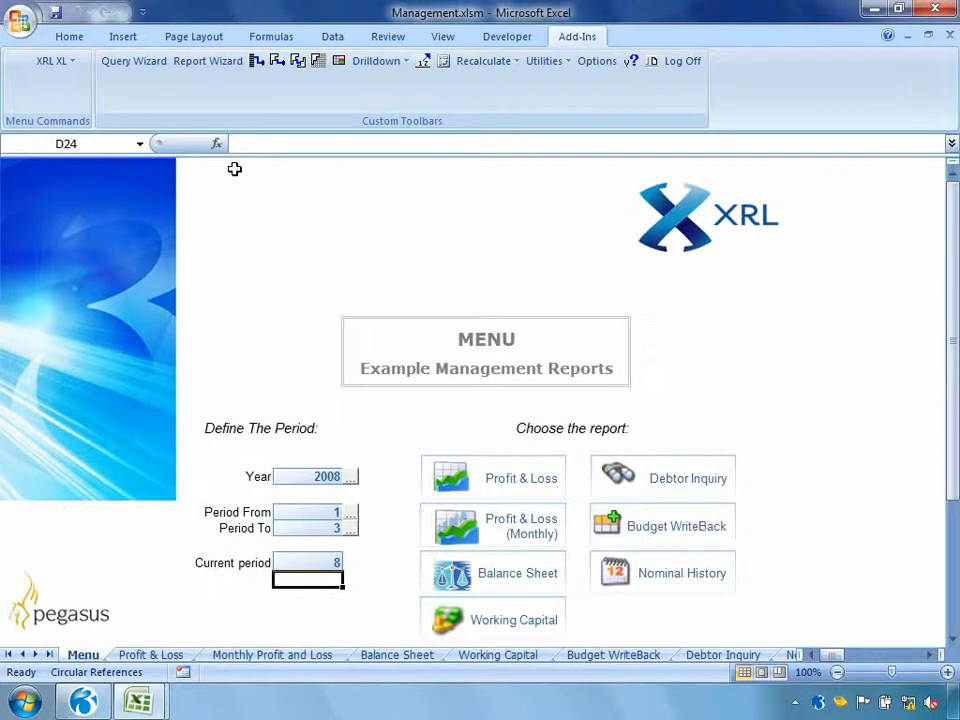
Set Period To to 5 on the management reports menu sheet using its data selector
left_click(352, 533)
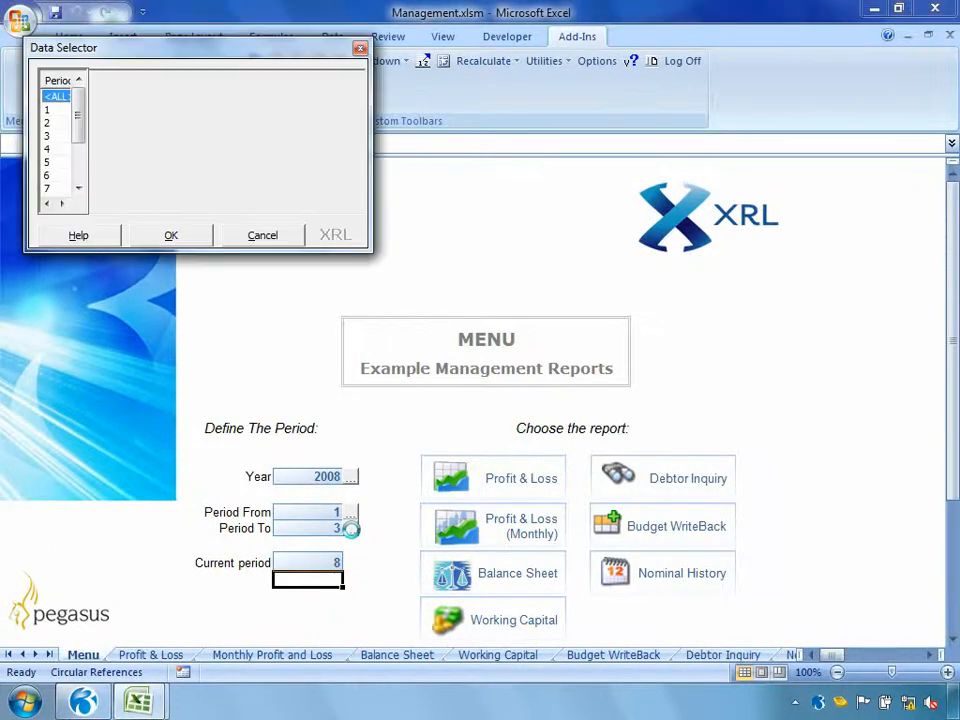
double_click(58, 163)
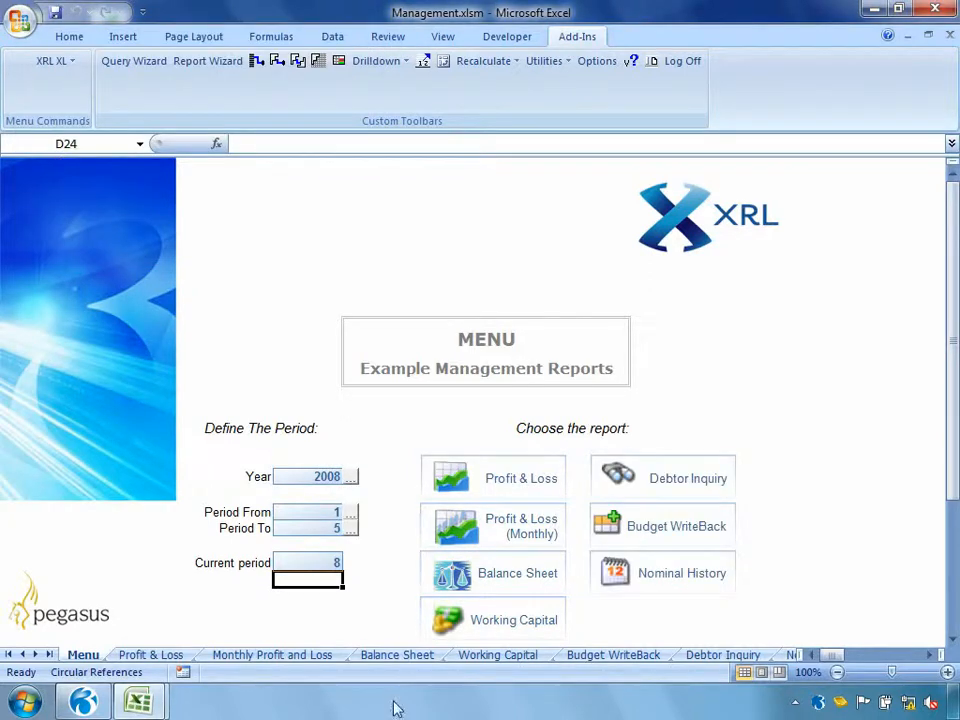
Look through the report sheets from Profit & Loss to Budget WriteBack, and return to the menu sheet
left_click(165, 656)
left_click(290, 656)
left_click(400, 657)
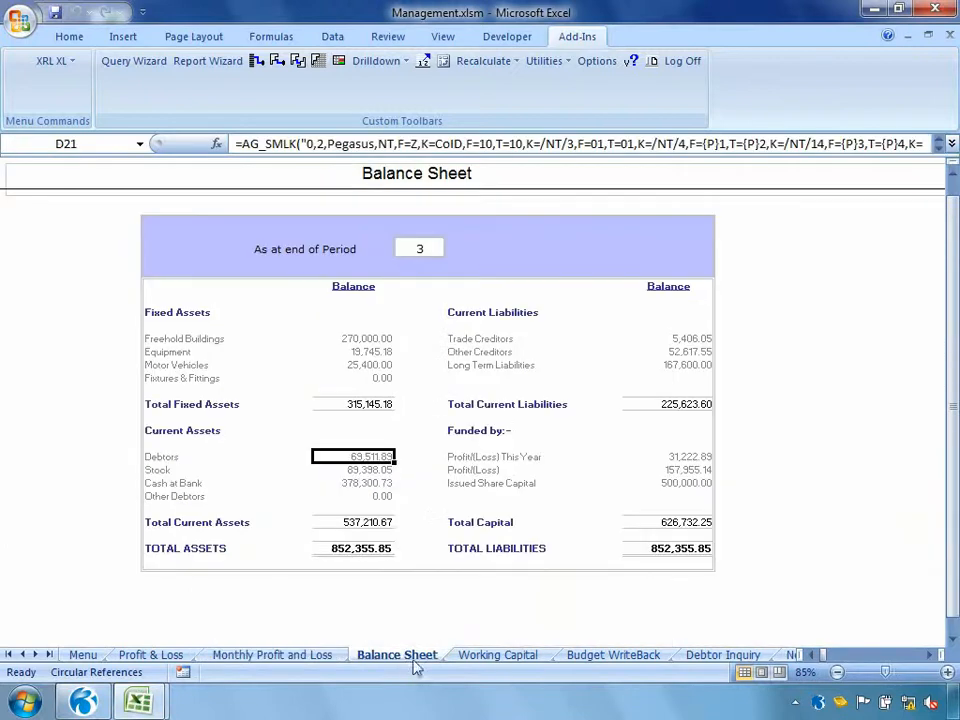
left_click(495, 657)
left_click(590, 657)
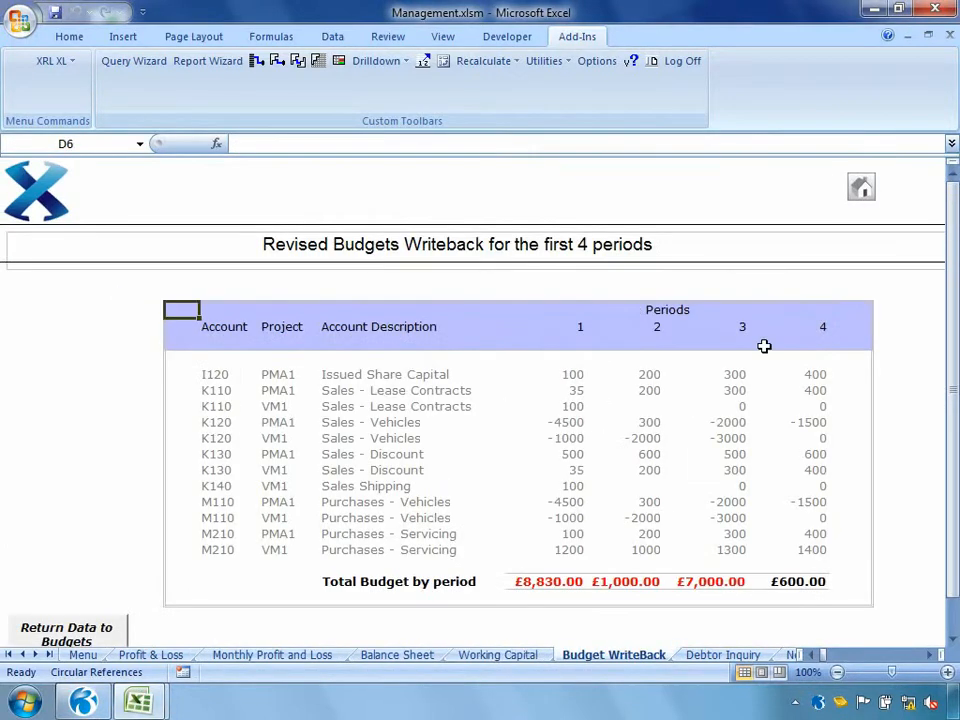
left_click(861, 186)
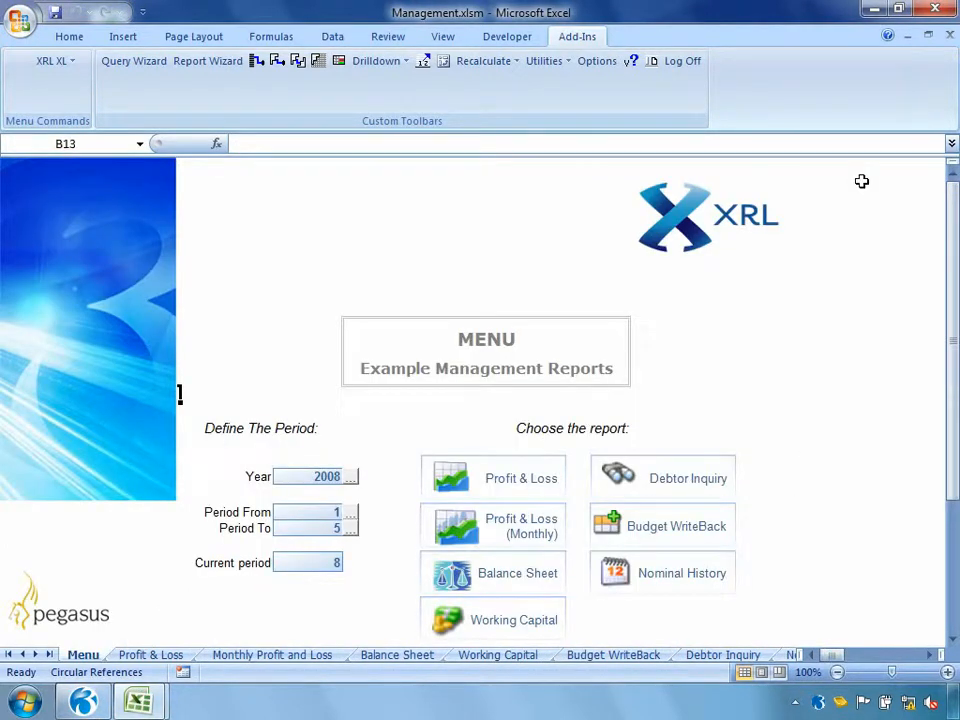
Set the Current period to 9 on the menu sheet
left_click(300, 562)
type("9")
key("Return")
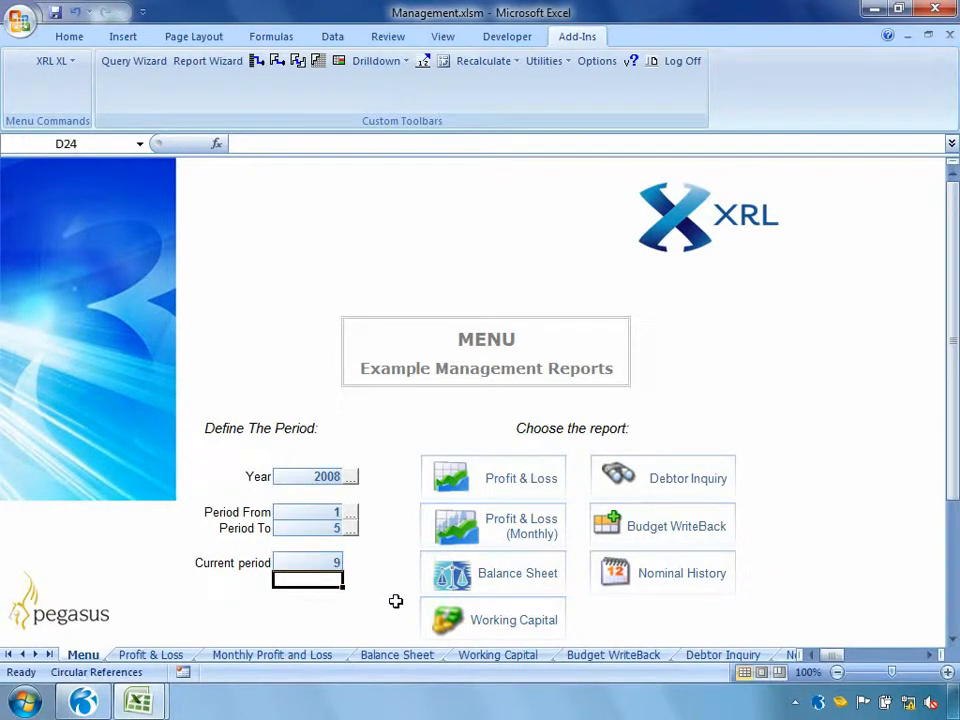
Run the Balance Sheet report from the menu sheet, return to the menu and run the Profit & Loss report
left_click(471, 580)
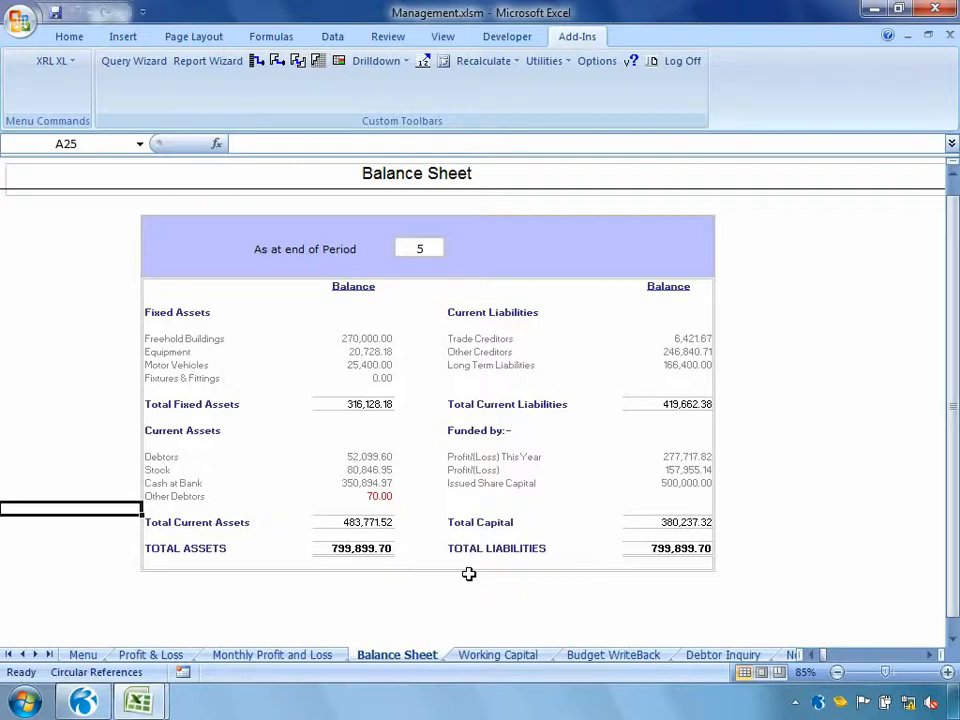
left_click(90, 654)
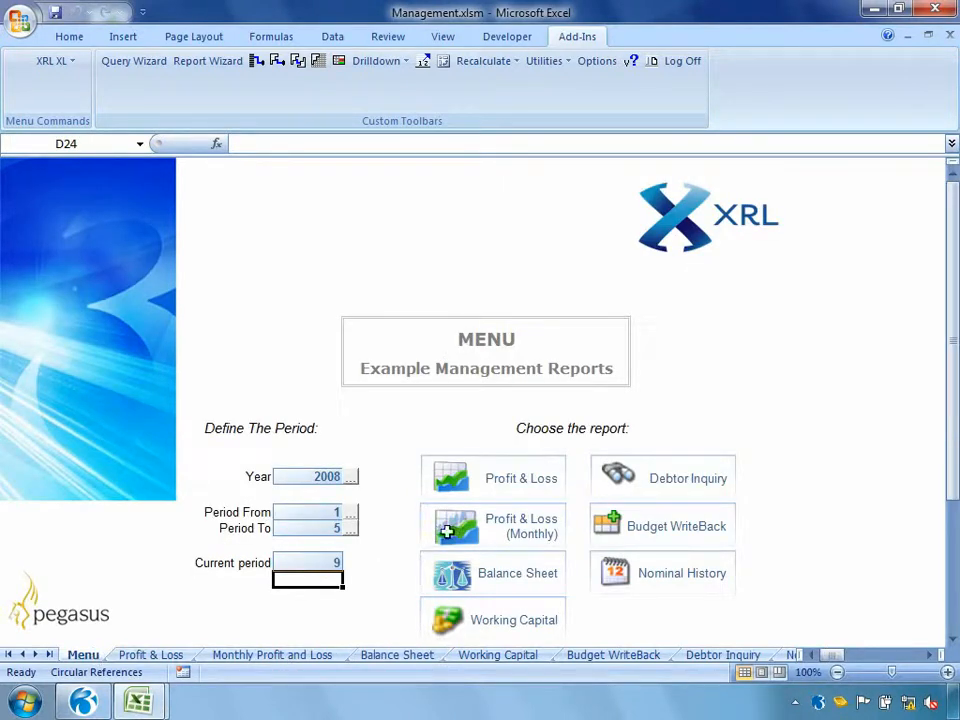
left_click(509, 477)
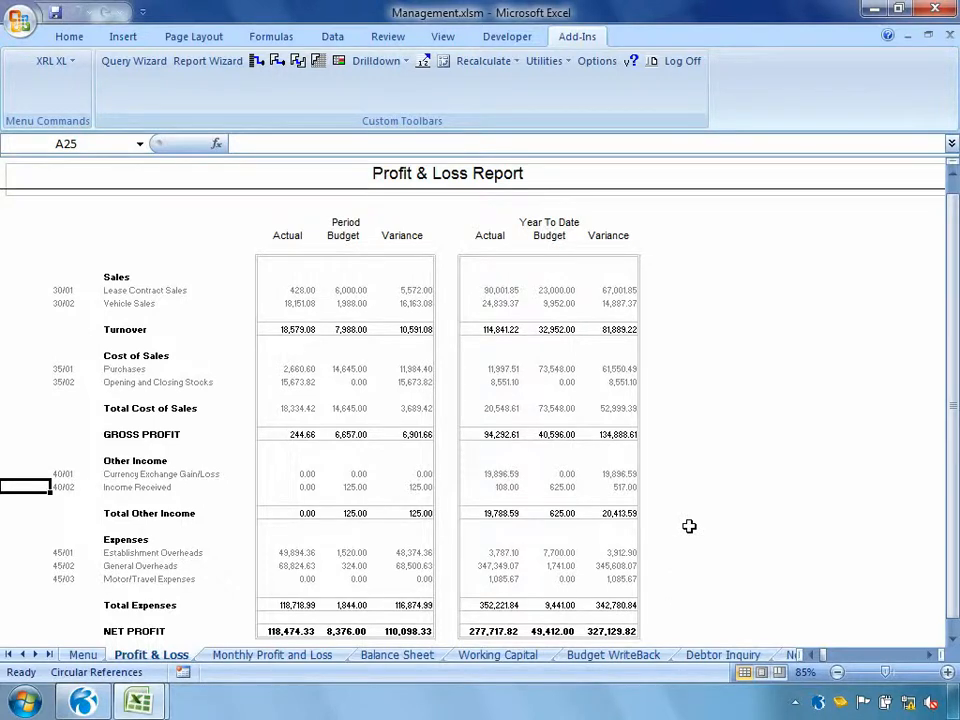
Open the example commercial reports workbook Commercial.xlsm
left_click(19, 20)
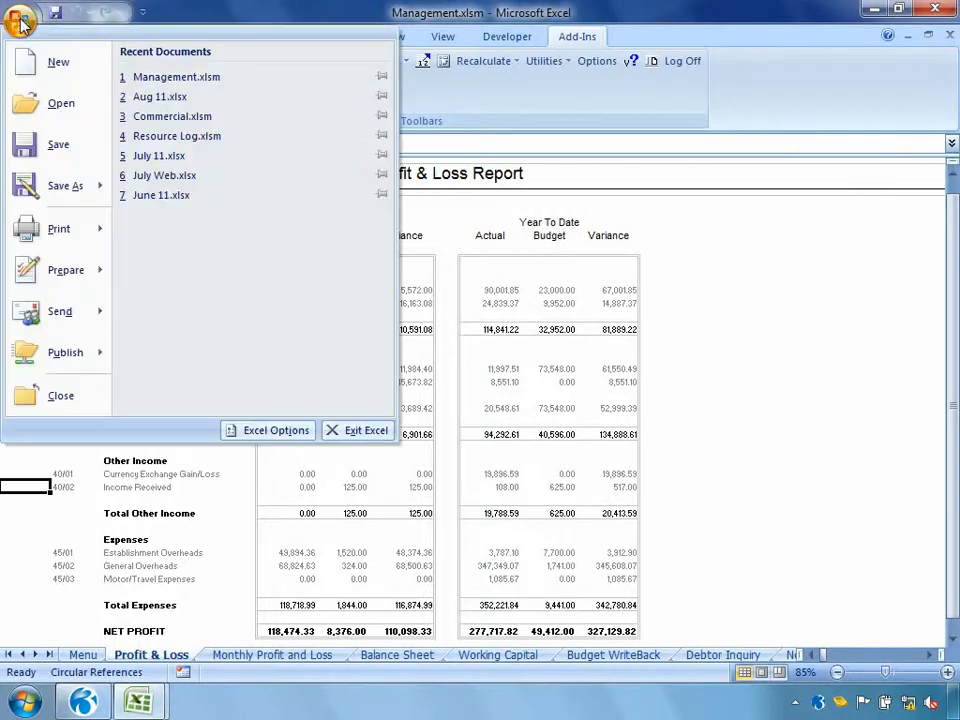
left_click(34, 99)
double_click(195, 153)
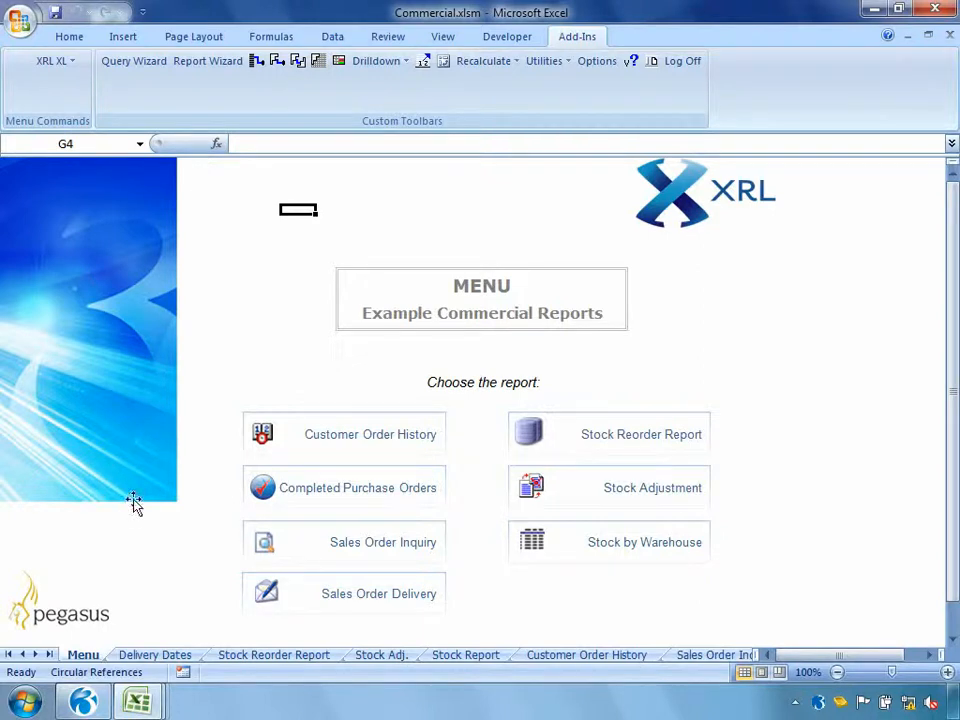
Look through the Delivery Dates, Stock Reorder Report, Stock Adj. and Stock Report sheets, and return to the menu sheet
left_click(152, 657)
left_click(283, 657)
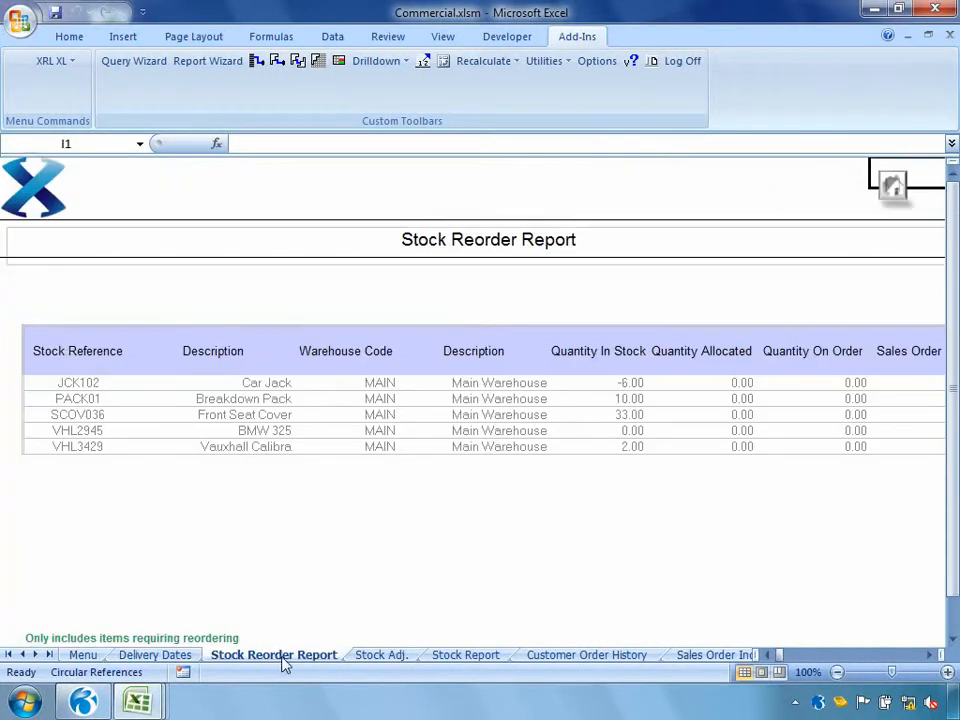
left_click(380, 657)
left_click(446, 657)
left_click(84, 657)
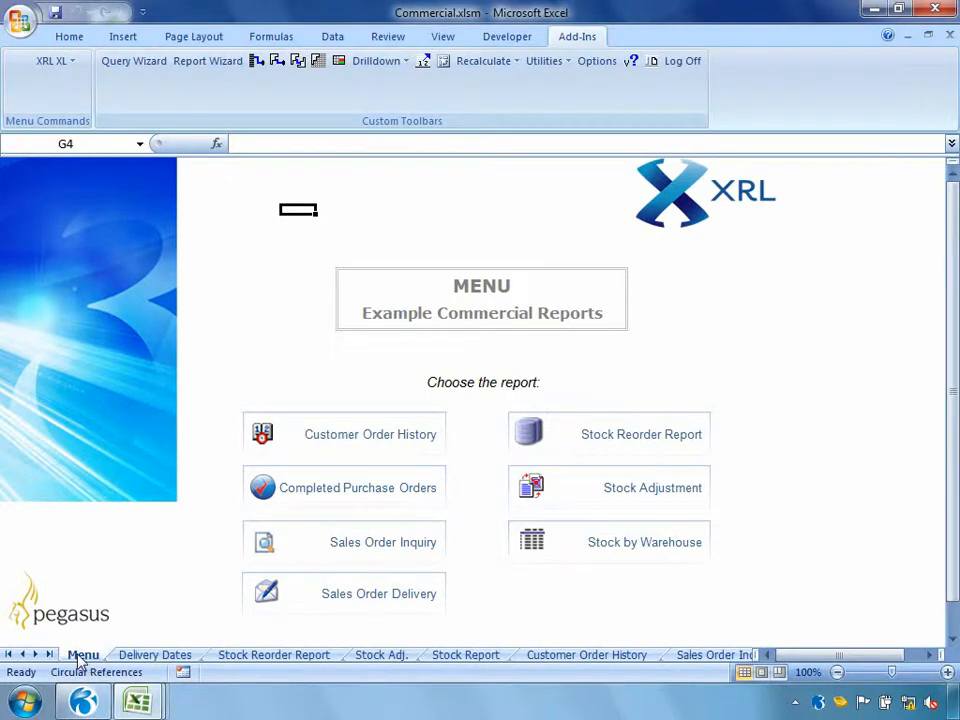
Run the Customer Order History report from the menu sheet and expand the order lines of Adams Light Engineering Ltd
left_click(295, 437)
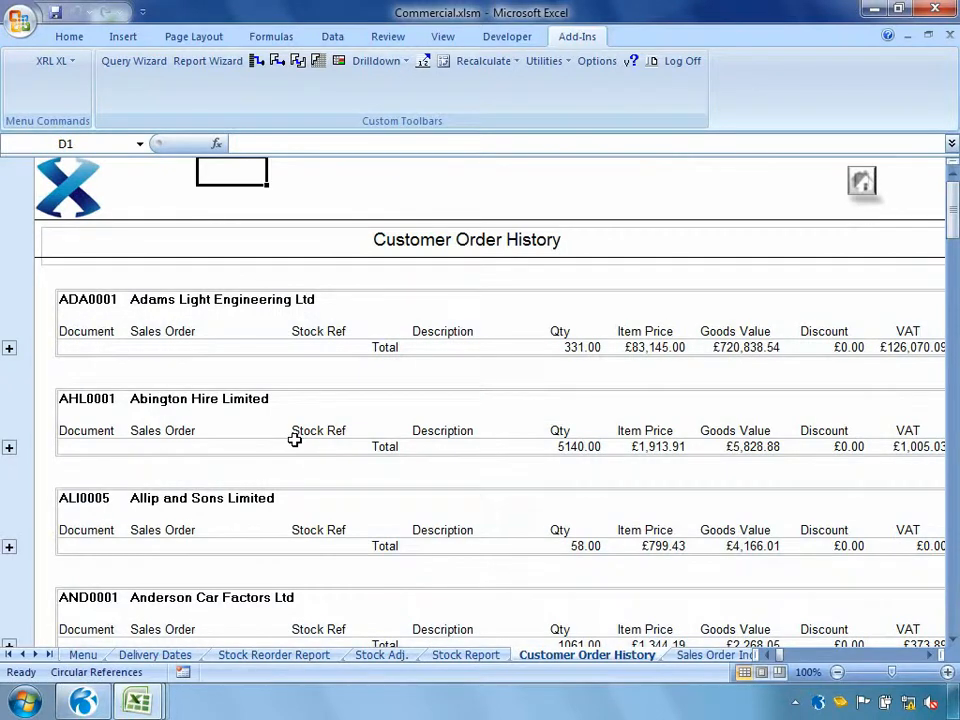
left_click(9, 348)
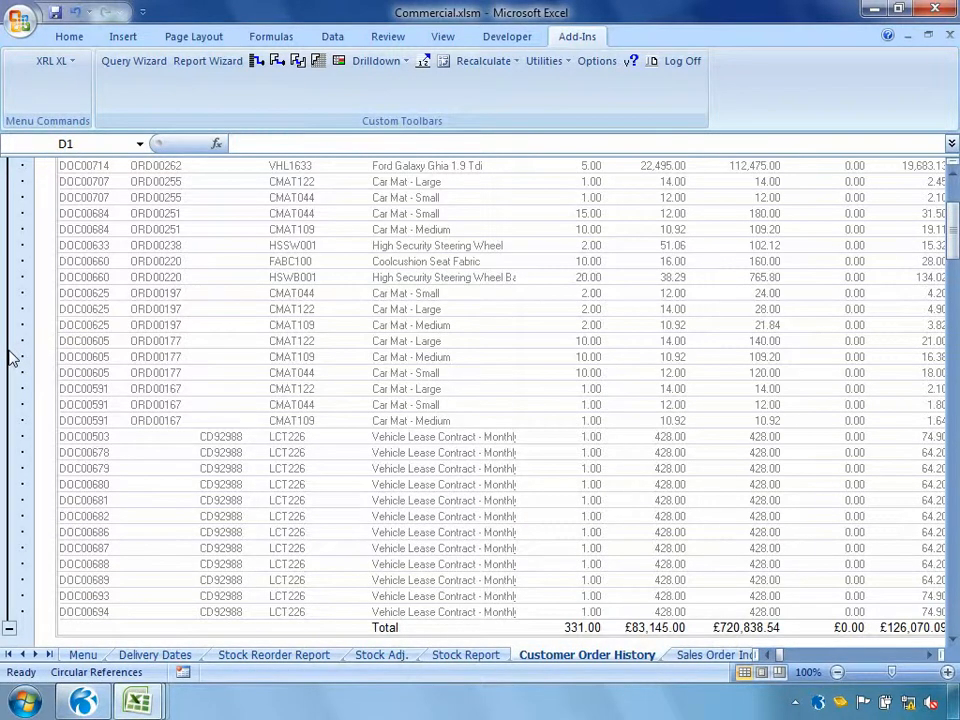
scroll(12, 358, "up", 7)
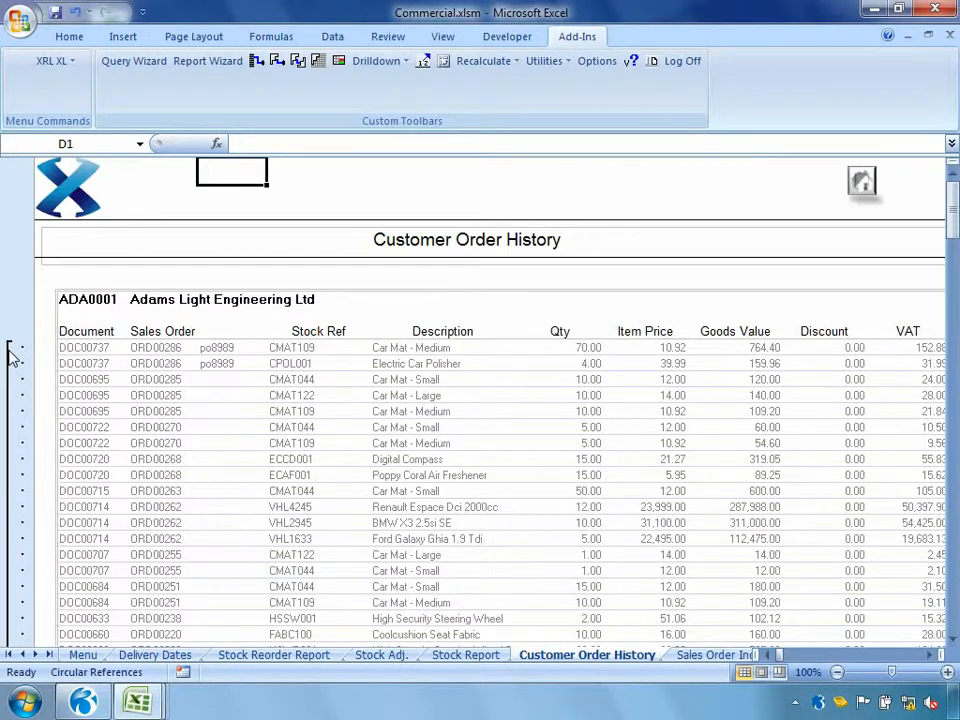
Add a Date filter from 02/08/2011 to 02/08/2011 to the Customer Order History detail report definition and rerun the report
double_click(86, 299)
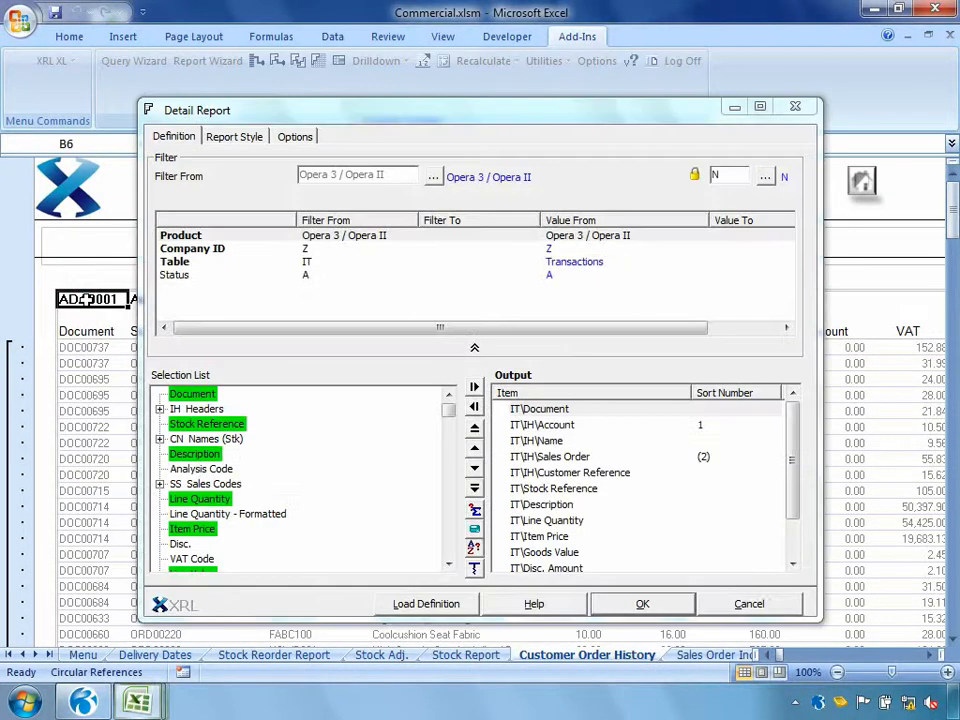
left_click(448, 563)
left_click(448, 563)
left_click(448, 563)
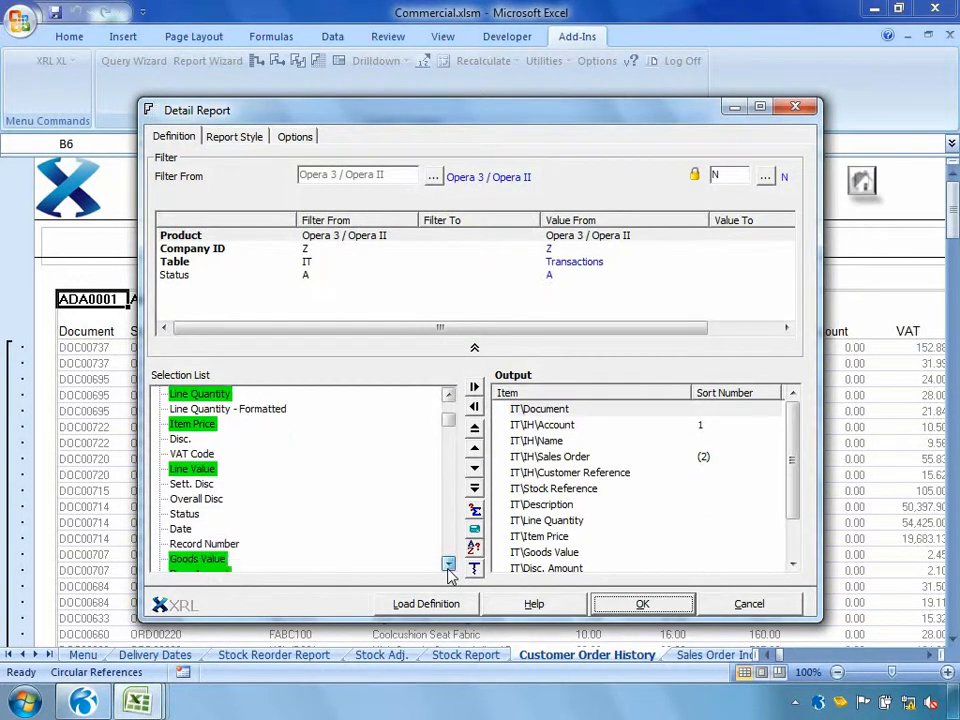
left_click_drag(172, 533, 250, 300)
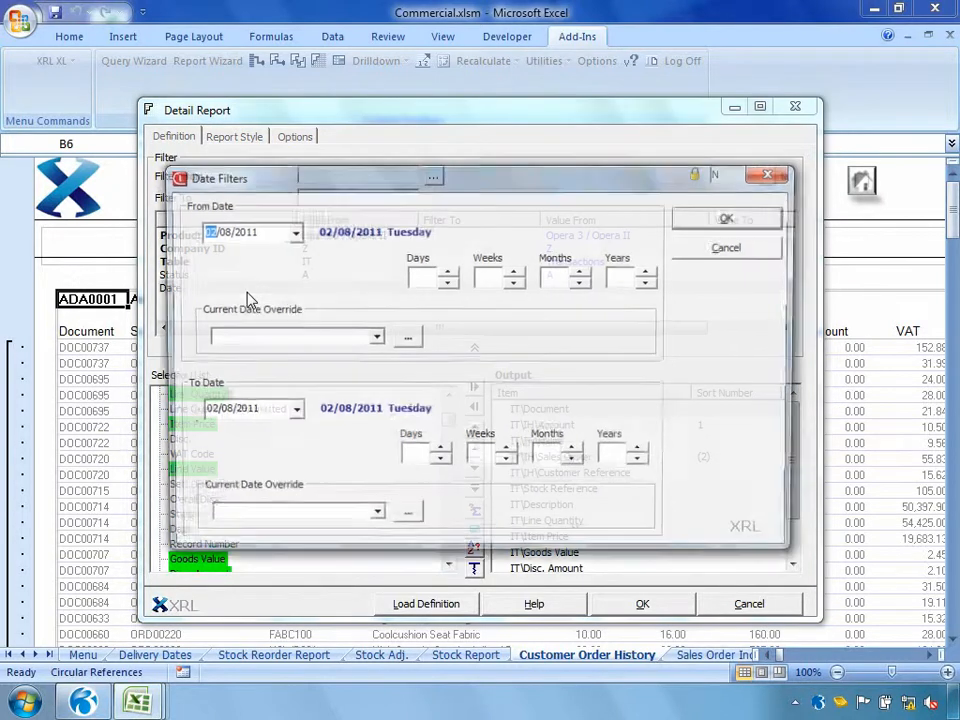
left_click(696, 236)
left_click(656, 604)
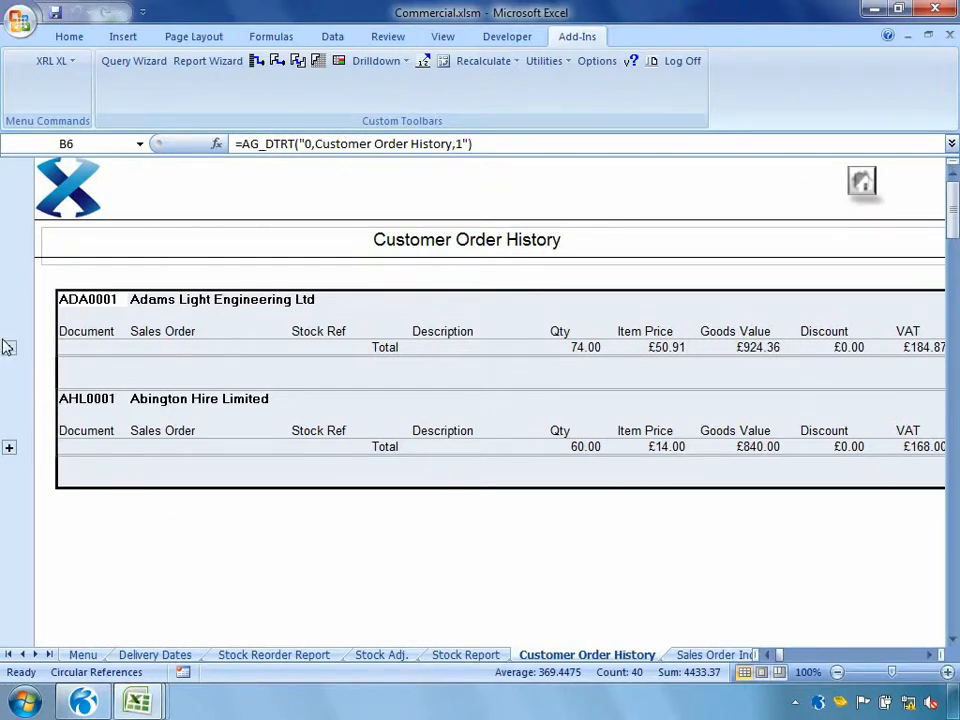
Expand the filtered order lines of Adams Light Engineering Ltd and Abington Hire Limited, and return to the menu sheet
left_click(8, 347)
left_click(9, 479)
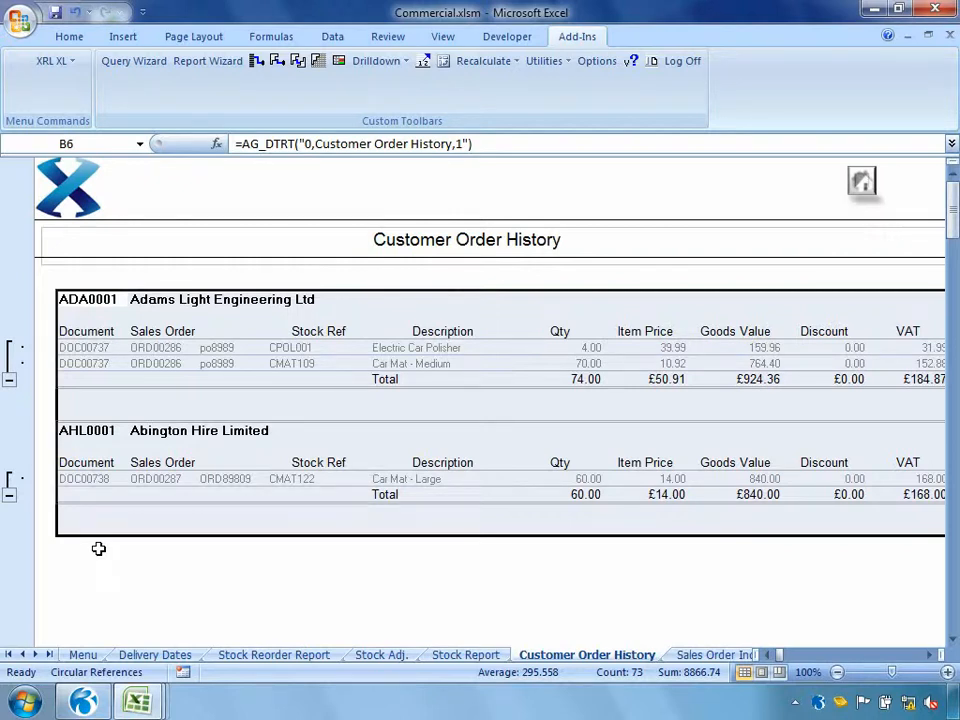
left_click(866, 182)
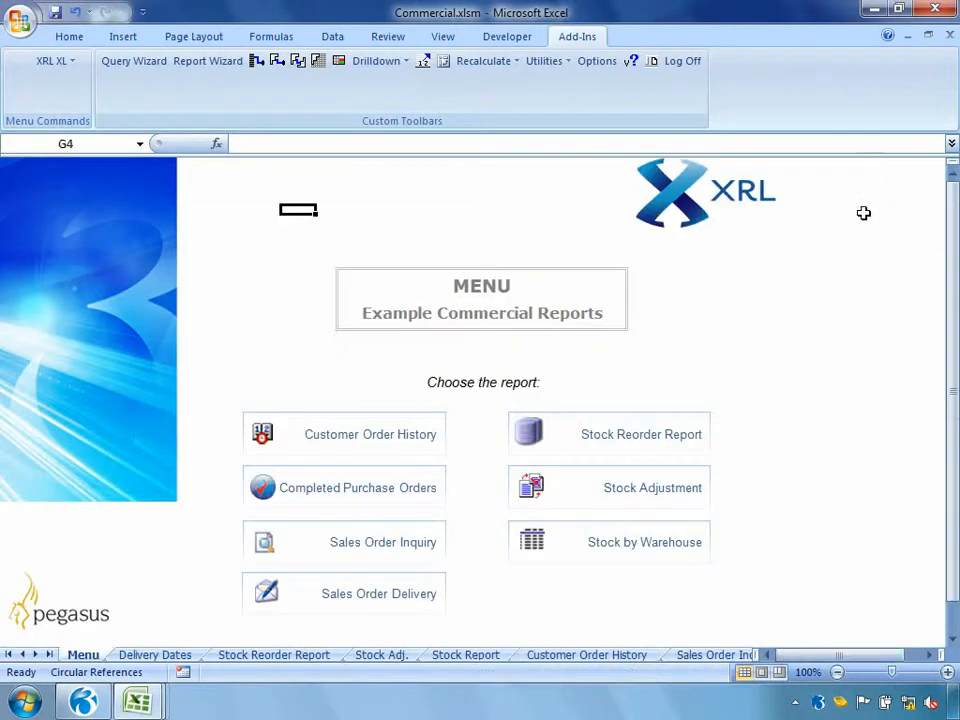